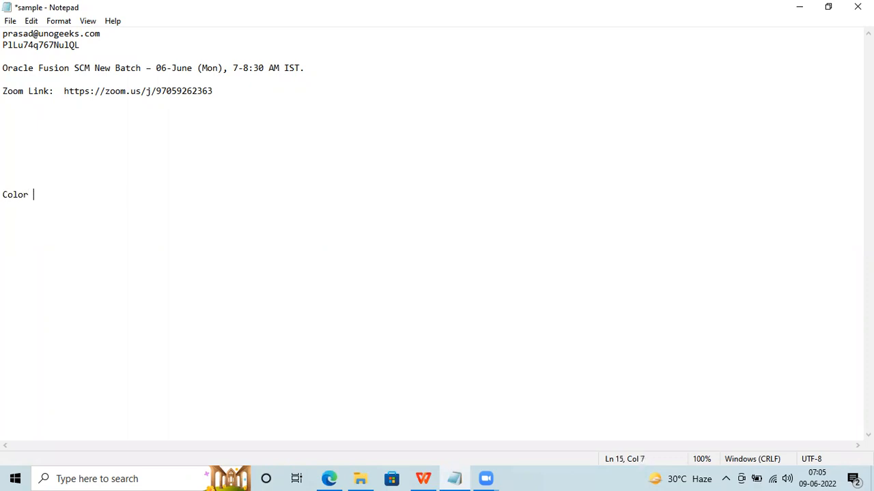
Write the Color list with Blue, Black and Green, then the line 'Client :- XYZ'.
{"action": "type", "text": ":- Blue"}
{"action": "key", "text": "Return"}
{"action": "key", "text": "Tab"}
{"action": "type", "text": "Black"}
{"action": "key", "text": "Return"}
{"action": "key", "text": "Tab"}
{"action": "key", "text": "Tab"}
{"action": "key", "text": "BackSpace"}
{"action": "type", "text": "Green"}
{"action": "key", "text": "Return"}
{"action": "key", "text": "Return"}
{"action": "type", "text": "C"}
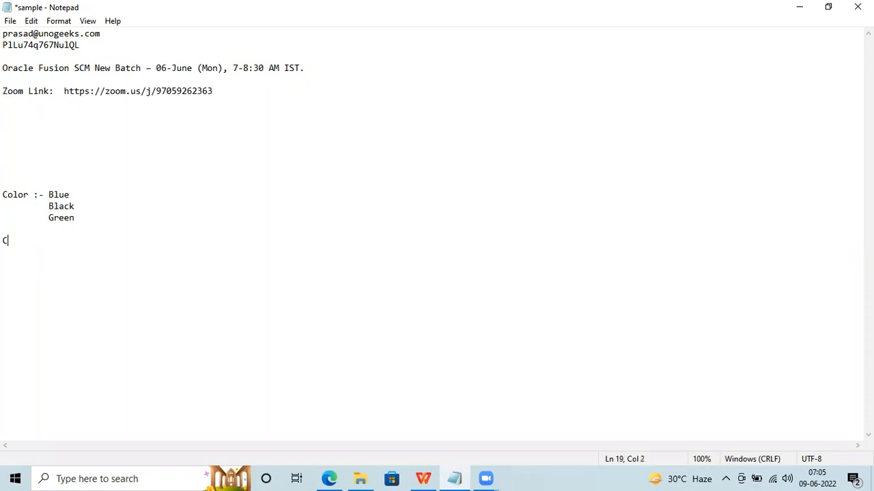
{"action": "type", "text": "lient :- XYZ"}
{"action": "key", "text": "Return"}
{"action": "key", "text": "Return"}
List 1. Purchase Agreement Page, 2. Purchase Requistion Page, 3. Purchase Order Page, then 'Cplout'.
{"action": "type", "text": "1. pURCHA"}
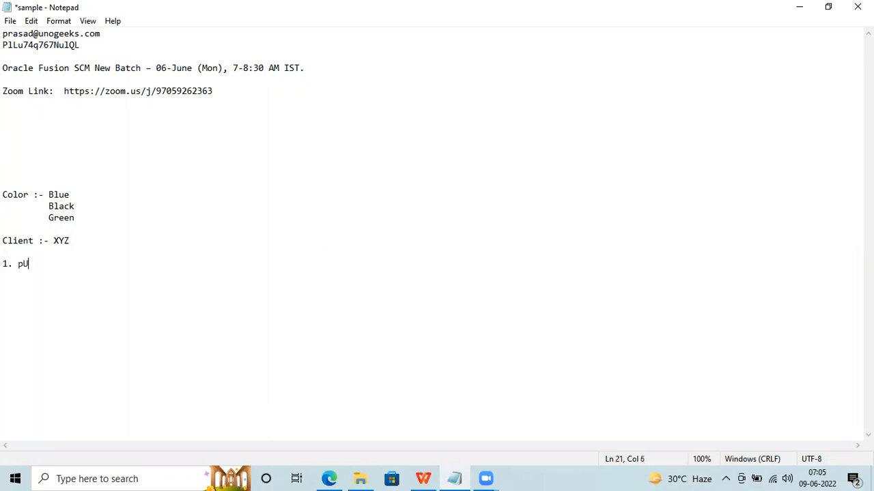
{"action": "key", "text": "BackSpace"}
{"action": "key", "text": "BackSpace"}
{"action": "key", "text": "BackSpace"}
{"action": "key", "text": "BackSpace"}
{"action": "key", "text": "BackSpace"}
{"action": "key", "text": "BackSpace"}
{"action": "type", "text": "Purchase Agreement "}
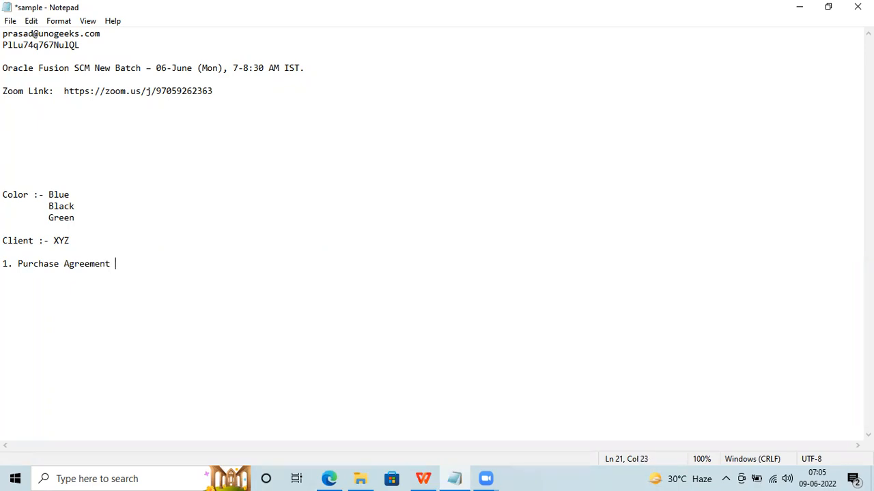
{"action": "type", "text": "Page"}
{"action": "key", "text": "Return"}
{"action": "type", "text": "2. Purchas"}
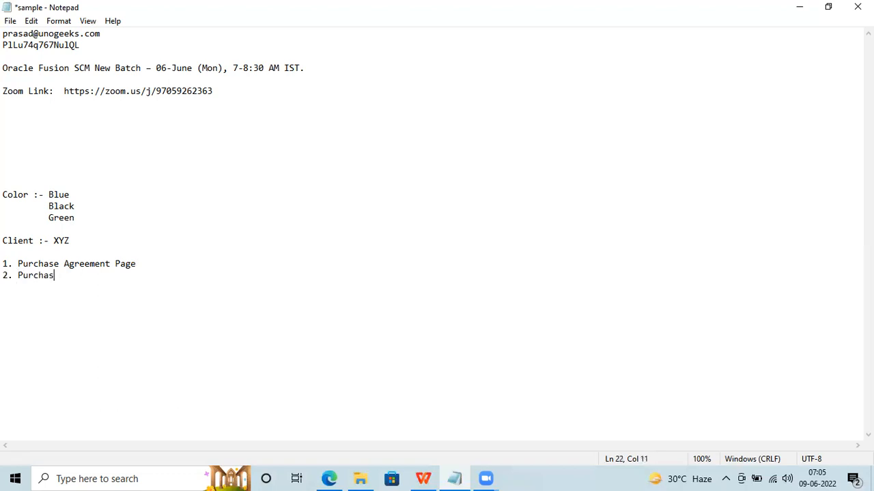
{"action": "type", "text": "e Requistio"}
{"action": "type", "text": "n Page "}
{"action": "type", "text": "3. "}
{"action": "type", "text": "Purchase "}
{"action": "type", "text": "P"}
{"action": "key", "text": "BackSpace"}
{"action": "type", "text": "order"}
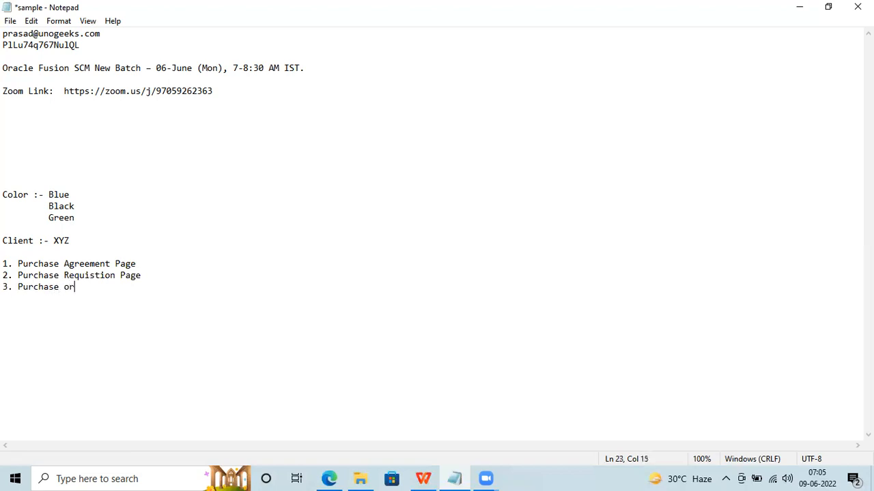
{"action": "key", "text": "BackSpace"}
{"action": "key", "text": "BackSpace"}
{"action": "key", "text": "BackSpace"}
{"action": "key", "text": "BackSpace"}
{"action": "key", "text": "BackSpace"}
{"action": "type", "text": "Order Page"}
{"action": "key", "text": "Return"}
{"action": "key", "text": "Return"}
{"action": "key", "text": "Return"}
{"action": "type", "text": "Cplout"}
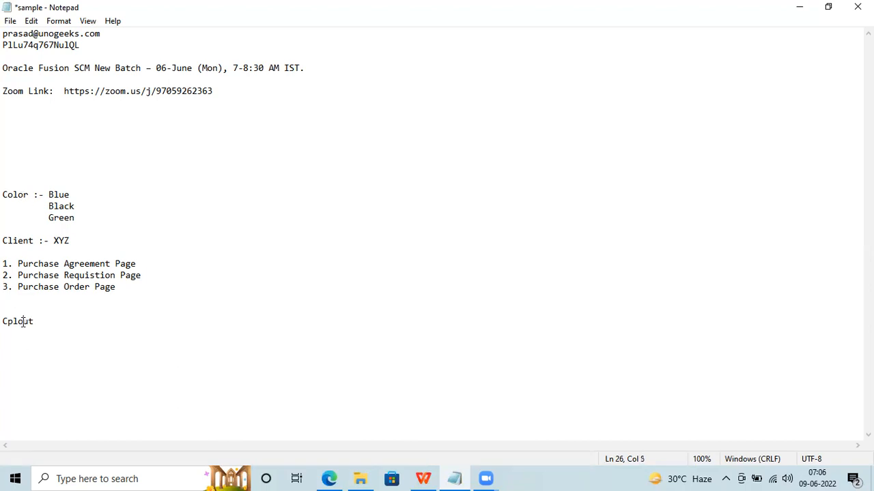
{"action": "left_click_drag", "start_coordinate": [77, 217], "coordinate": [4, 196]}
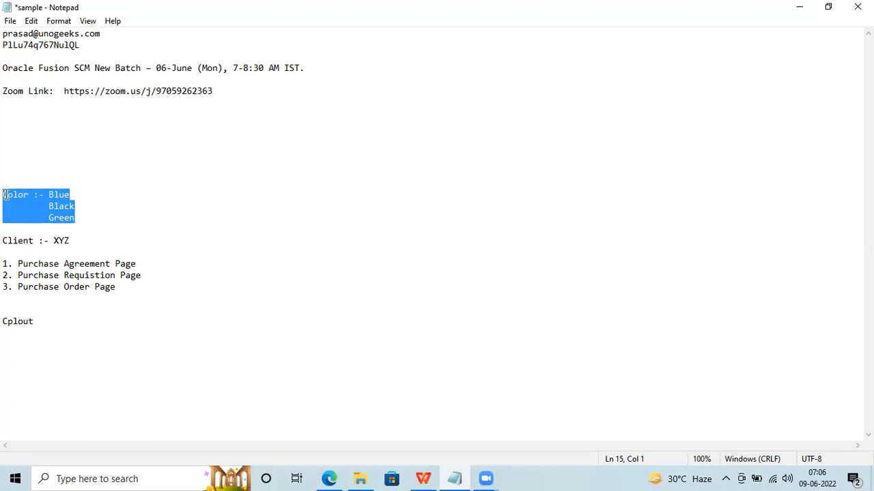
{"action": "left_click", "coordinate": [79, 216]}
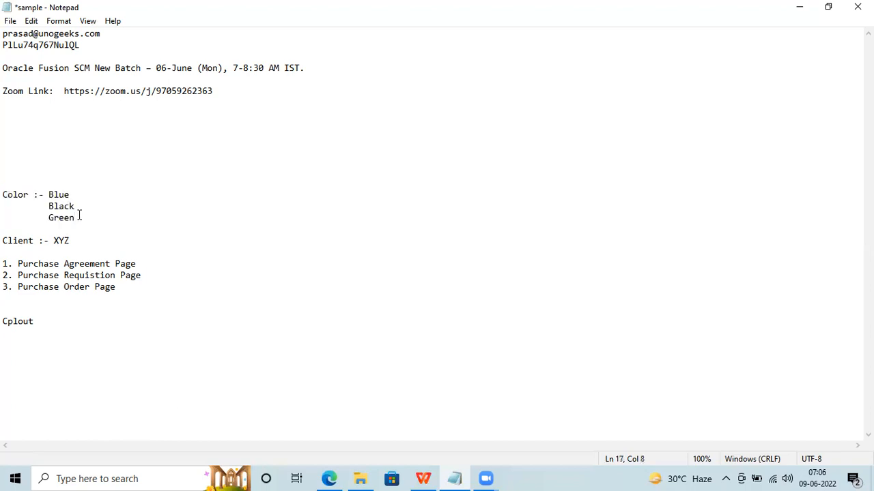
{"action": "left_click_drag", "start_coordinate": [79, 215], "coordinate": [2, 182]}
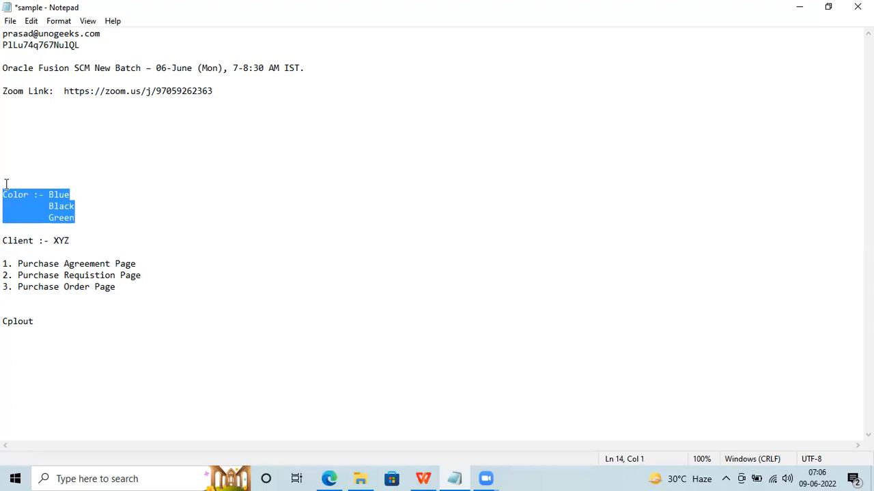
{"action": "left_click", "coordinate": [156, 192]}
{"action": "key", "text": "Tab"}
{"action": "key", "text": "Tab"}
{"action": "key", "text": "Tab"}
{"action": "type", "text": ":- "}
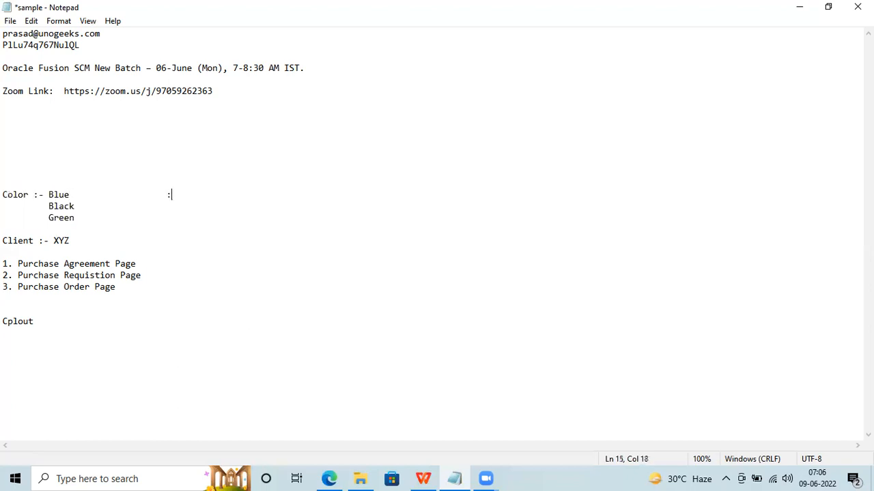
{"action": "type", "text": "Colu"}
{"action": "type", "text": "r "}
{"action": "type", "text": "Enir"}
{"action": "key", "text": "BackSpace"}
{"action": "key", "text": "BackSpace"}
{"action": "key", "text": "BackSpace"}
{"action": "key", "text": "BackSpace"}
{"action": "key", "text": "BackSpace"}
{"action": "key", "text": "BackSpace"}
{"action": "key", "text": "BackSpace"}
{"action": "key", "text": "BackSpace"}
{"action": "key", "text": "BackSpace"}
{"action": "key", "text": "BackSpace"}
{"action": "key", "text": "BackSpace"}
{"action": "key", "text": "BackSpace"}
{"action": "key", "text": "BackSpace"}
{"action": "key", "text": "BackSpace"}
{"action": "left_click_drag", "start_coordinate": [80, 217], "coordinate": [5, 198]}
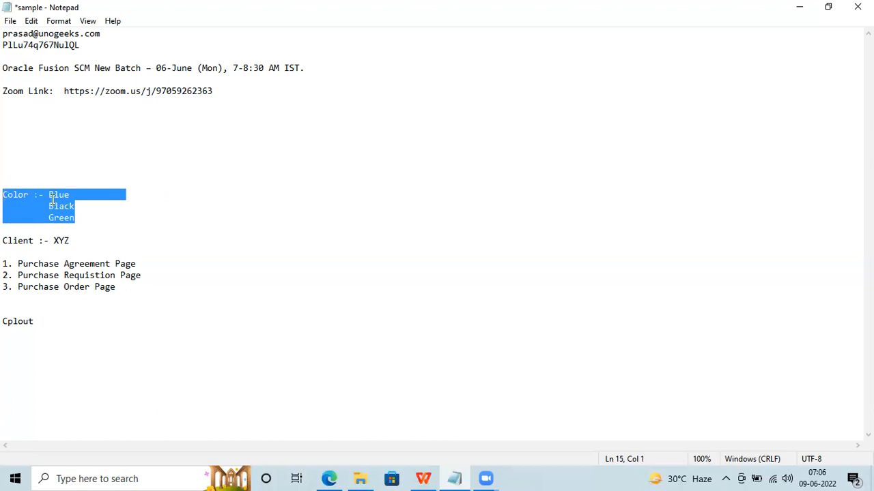
{"action": "double_click", "coordinate": [16, 237]}
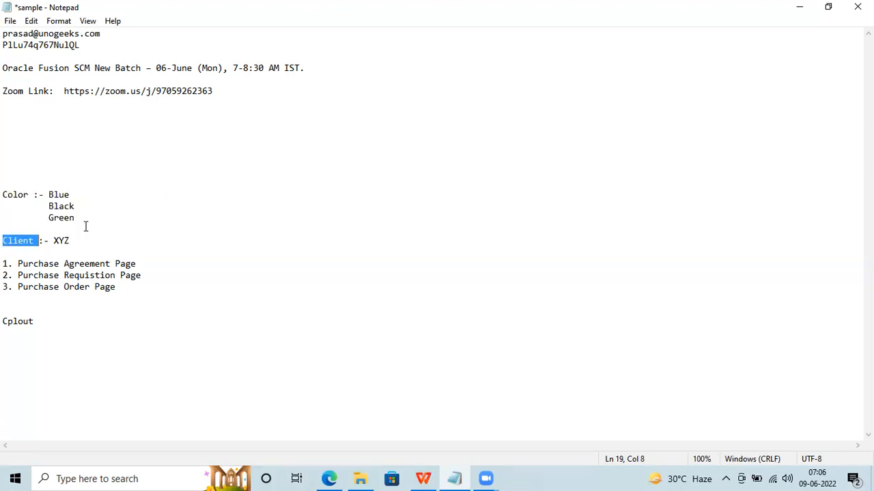
{"action": "left_click_drag", "start_coordinate": [84, 223], "coordinate": [3, 196]}
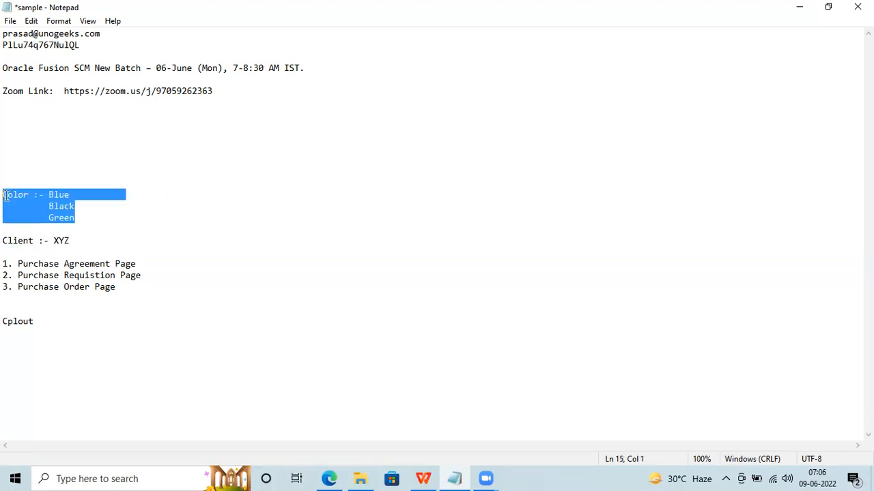
{"action": "double_click", "coordinate": [80, 263]}
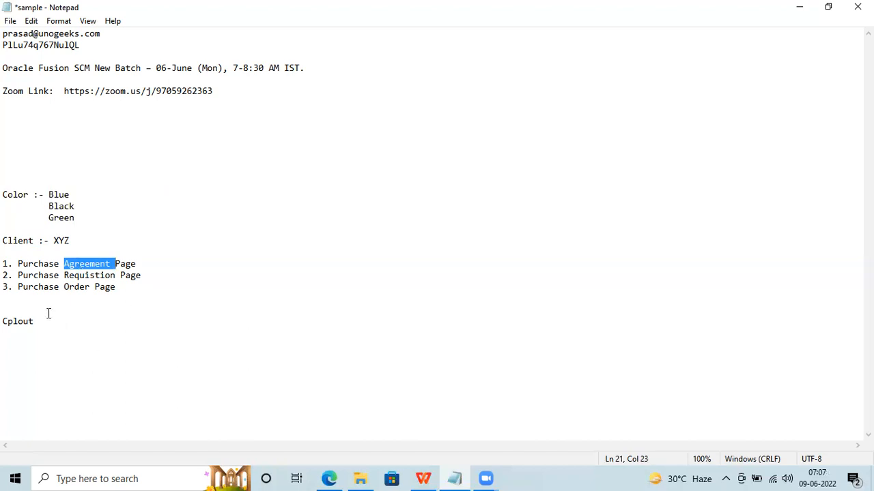
{"action": "double_click", "coordinate": [16, 195]}
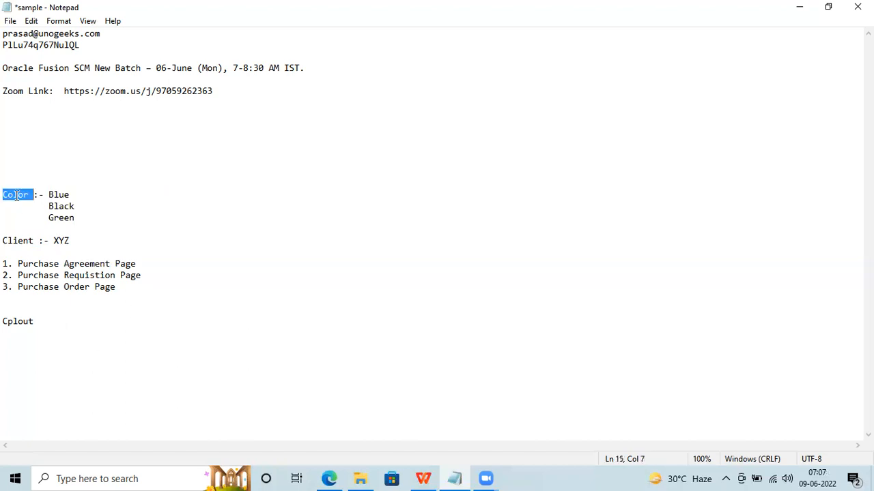
{"action": "left_click", "coordinate": [18, 321]}
{"action": "double_click", "coordinate": [18, 321]}
{"action": "left_click", "coordinate": [32, 321]}
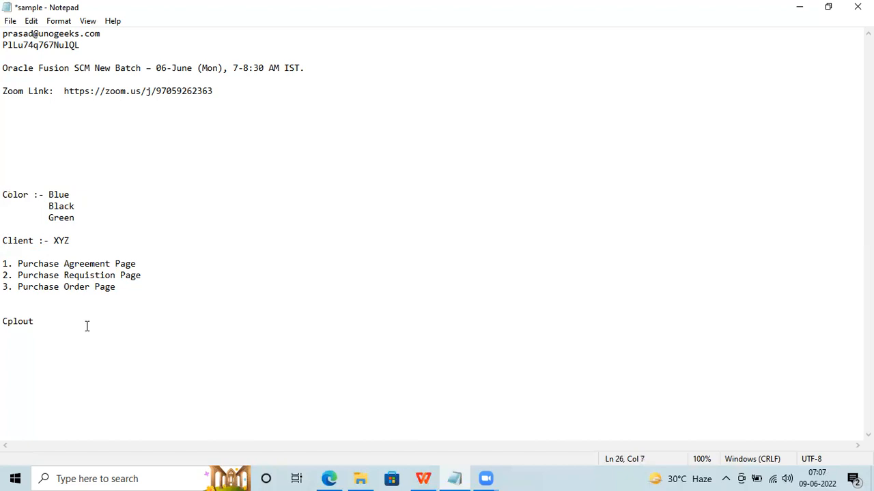
Type the line 'Flexfiled :- Value Set' a blank line below Cplout.
{"action": "key", "text": "Return"}
{"action": "key", "text": "Return"}
{"action": "type", "text": "Flexfi"}
{"action": "type", "text": "led "}
{"action": "type", "text": ":-"}
{"action": "type", "text": "Value S"}
{"action": "type", "text": "te"}
{"action": "key", "text": "BackSpace"}
{"action": "key", "text": "BackSpace"}
{"action": "type", "text": "et"}
{"action": "double_click", "coordinate": [35, 345]}
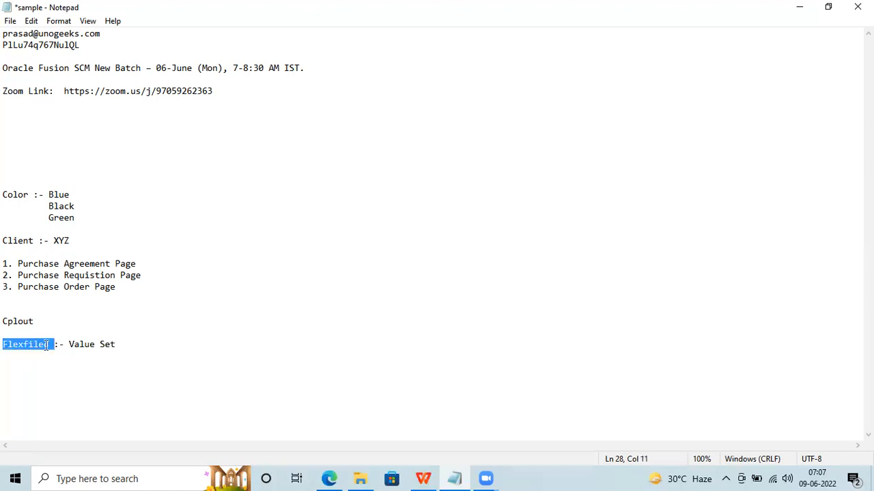
{"action": "left_click", "coordinate": [48, 345]}
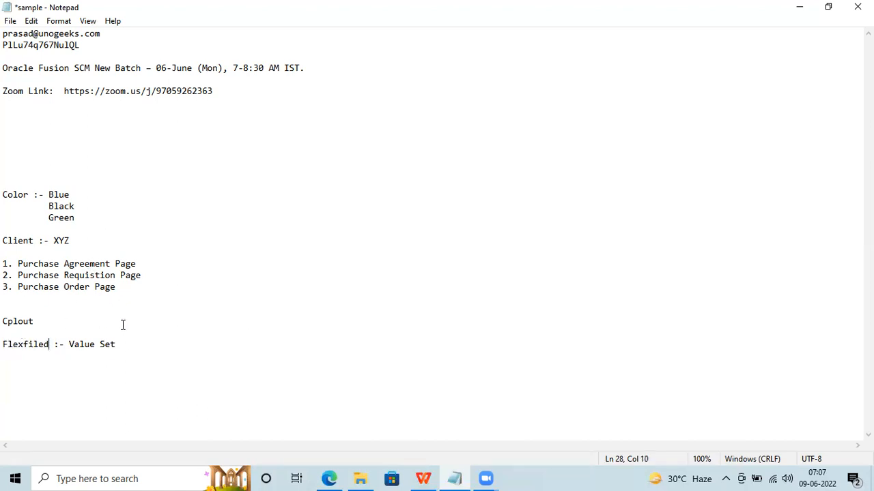
{"action": "left_click_drag", "start_coordinate": [121, 344], "coordinate": [68, 345]}
{"action": "left_click", "coordinate": [69, 344]}
Return to the Oracle Fusion browser page and scroll to the Procurement app tiles.
{"action": "left_click", "coordinate": [329, 478]}
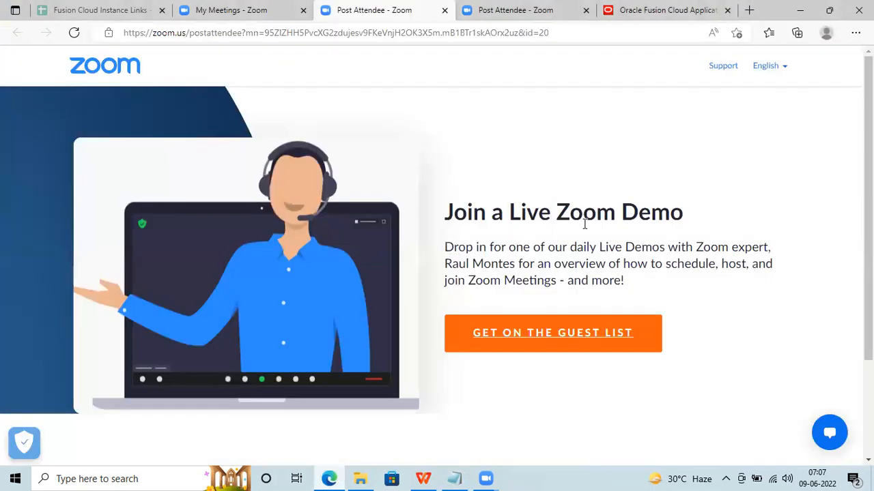
{"action": "left_click", "coordinate": [658, 10]}
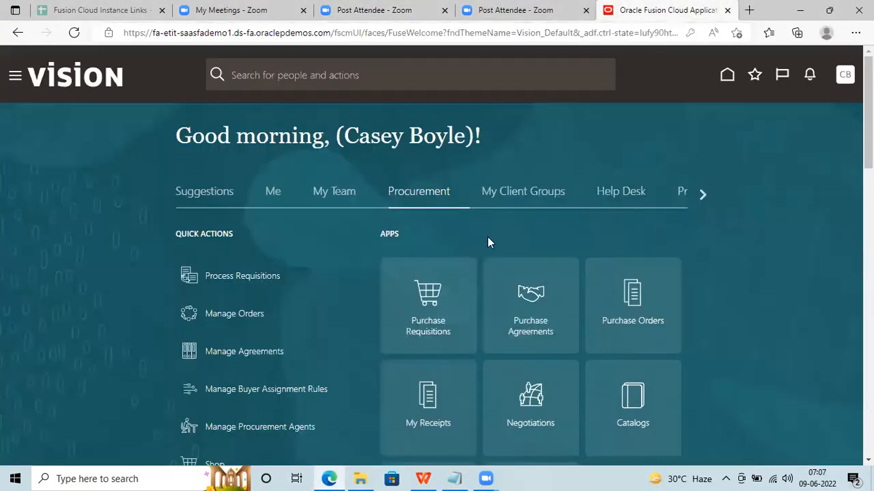
{"action": "scroll", "coordinate": [706, 172], "scroll_direction": "down", "scroll_amount": 1}
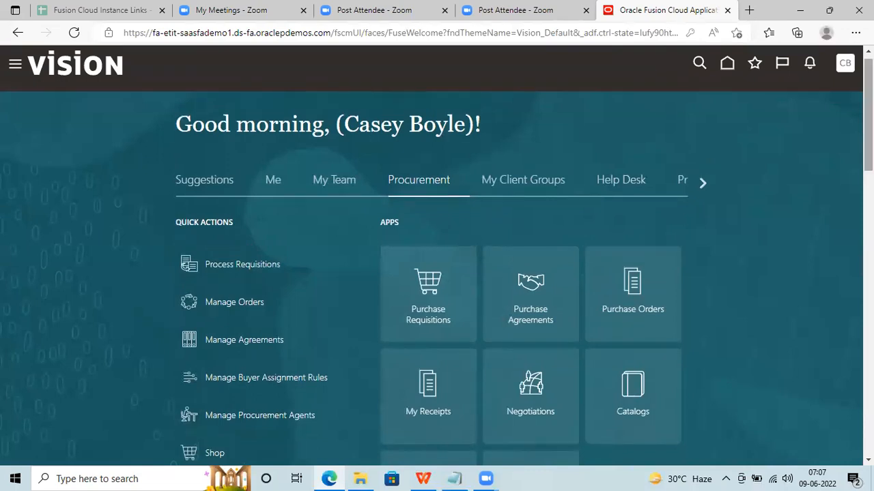
{"action": "scroll", "coordinate": [669, 178], "scroll_direction": "down", "scroll_amount": 2}
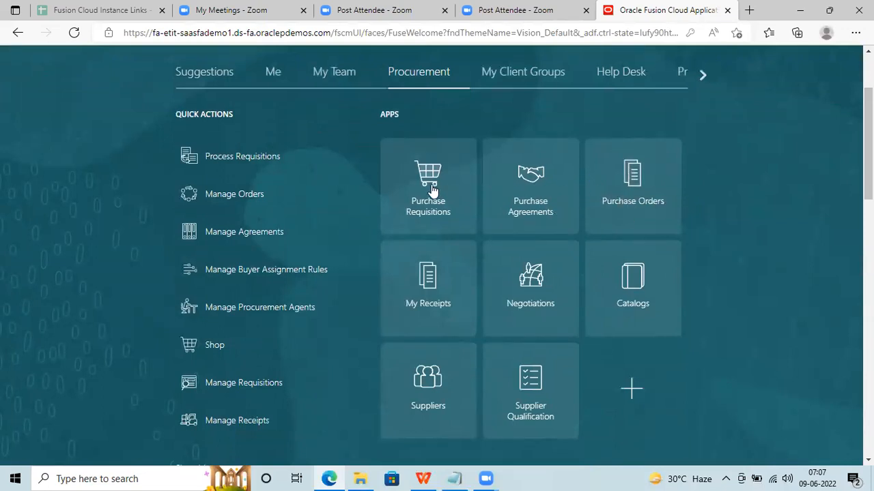
Open Purchase Agreements and choose Create Agreement from its Tasks panel.
{"action": "left_click", "coordinate": [517, 198]}
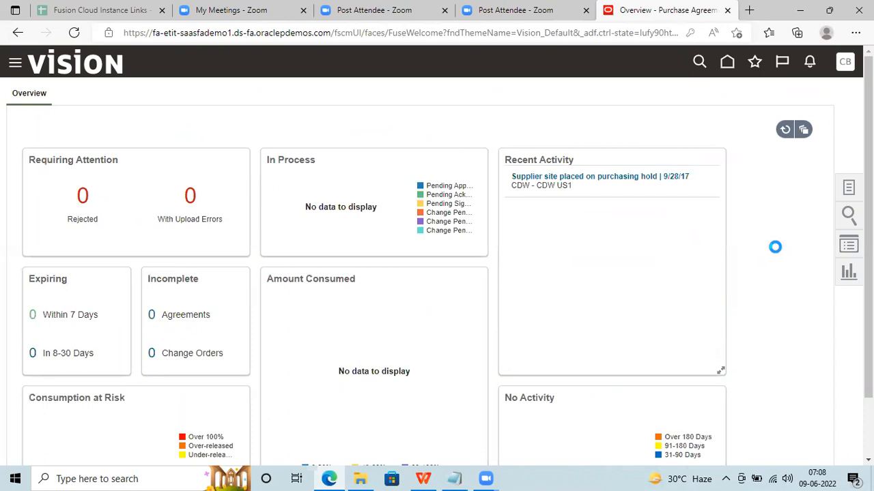
{"action": "scroll", "coordinate": [776, 248], "scroll_direction": "down", "scroll_amount": 2}
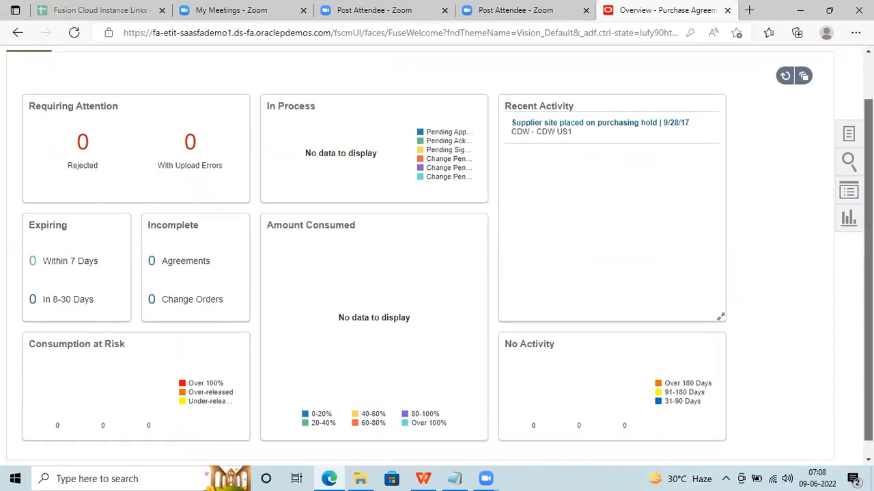
{"action": "scroll", "coordinate": [775, 247], "scroll_direction": "up", "scroll_amount": 1}
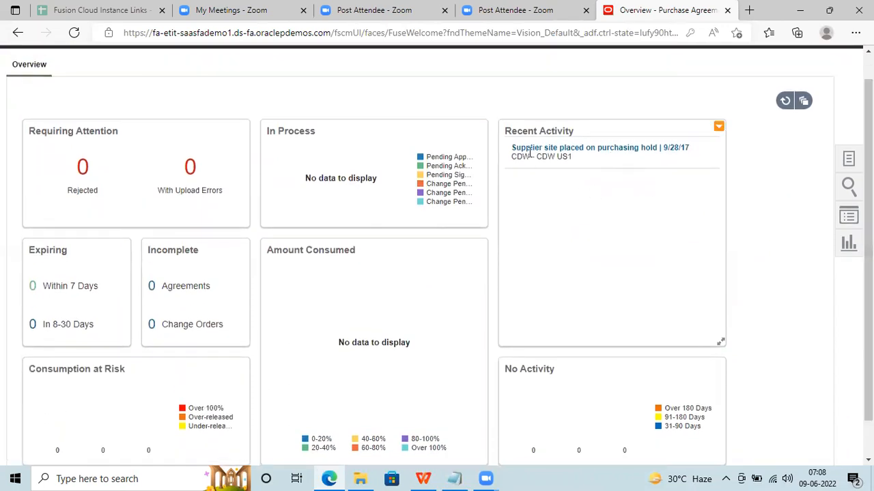
{"action": "left_click", "coordinate": [849, 159]}
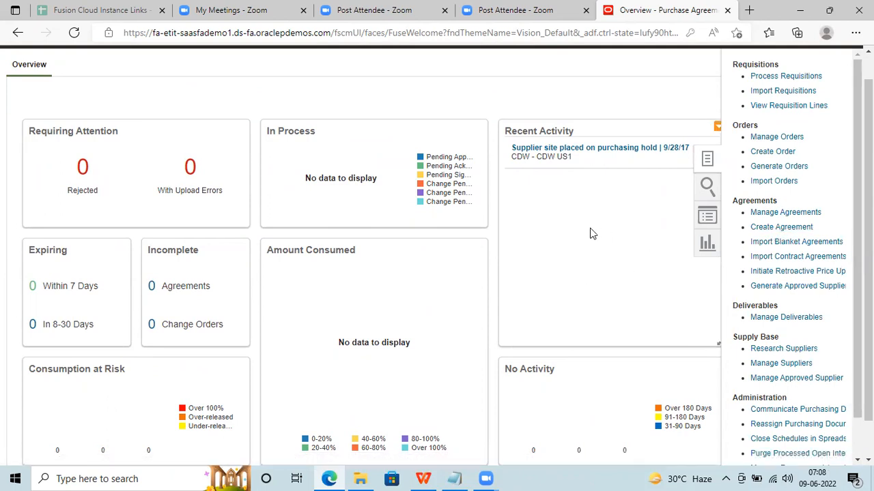
{"action": "left_click", "coordinate": [781, 228]}
Create a Blanket Purchase Agreement, keeping the default business unit, USD currency and buyer.
{"action": "left_click", "coordinate": [793, 227]}
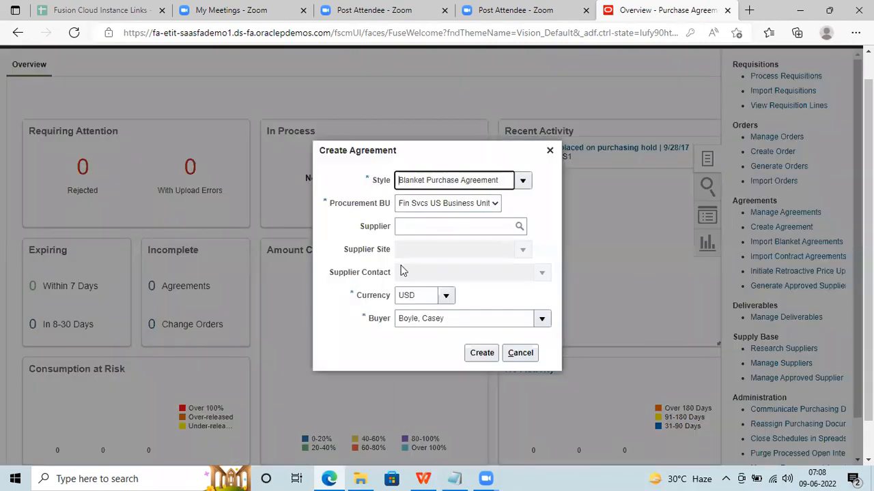
{"action": "left_click", "coordinate": [523, 180]}
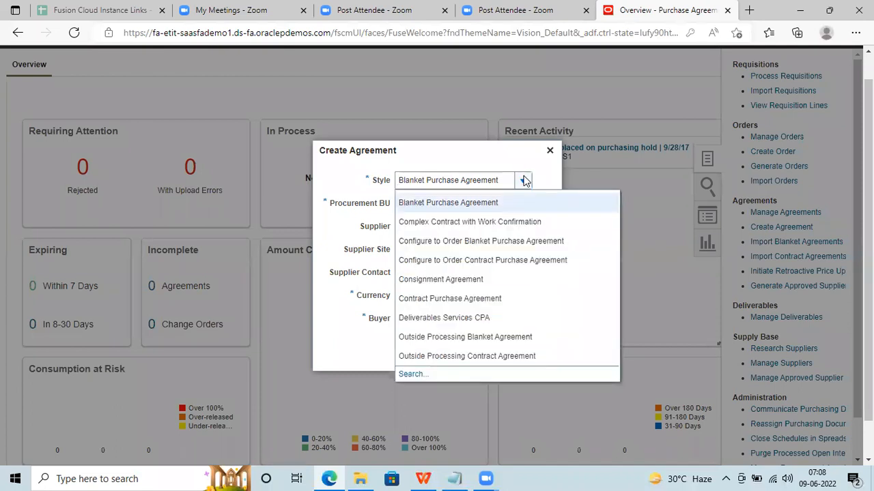
{"action": "left_click", "coordinate": [524, 176]}
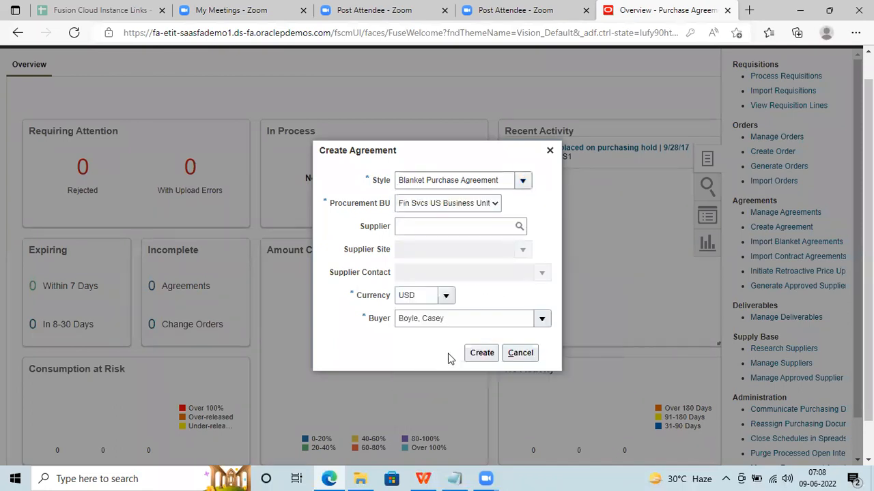
{"action": "left_click", "coordinate": [481, 353]}
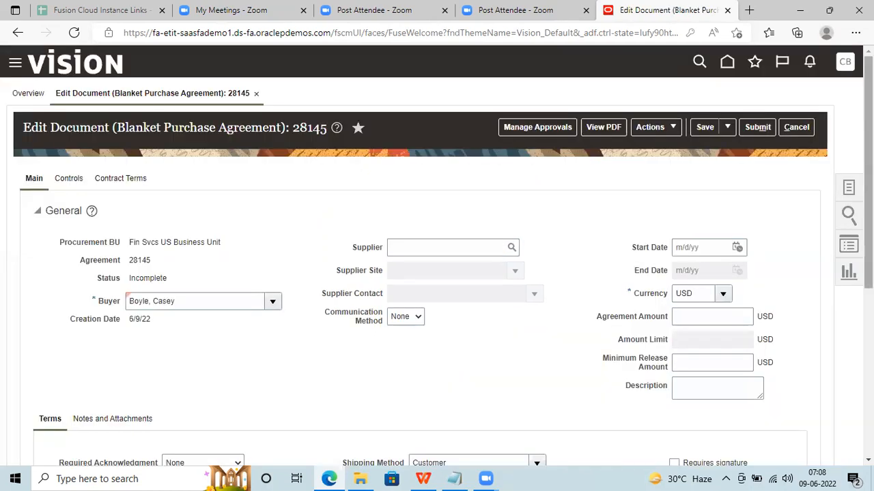
Review agreement 28145's edit page, leave the buyer unchanged, and return to Notepad.
{"action": "scroll", "coordinate": [437, 273], "scroll_direction": "down", "scroll_amount": 1}
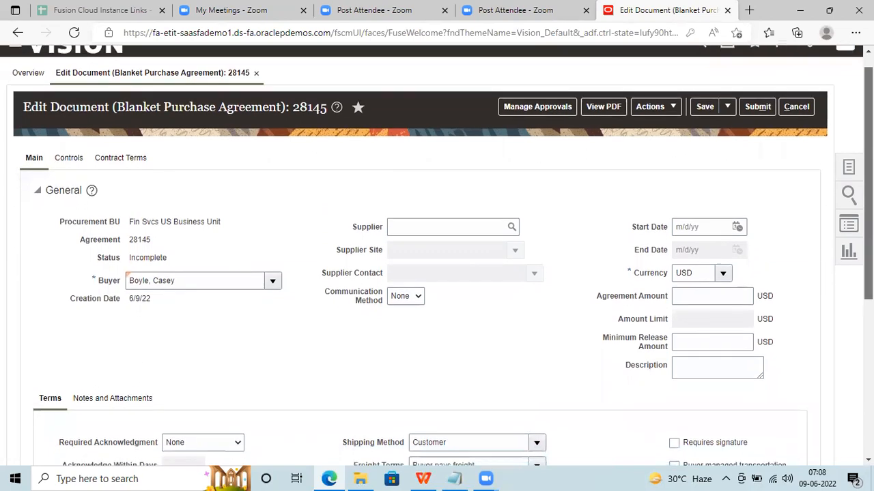
{"action": "scroll", "coordinate": [778, 228], "scroll_direction": "down", "scroll_amount": 1}
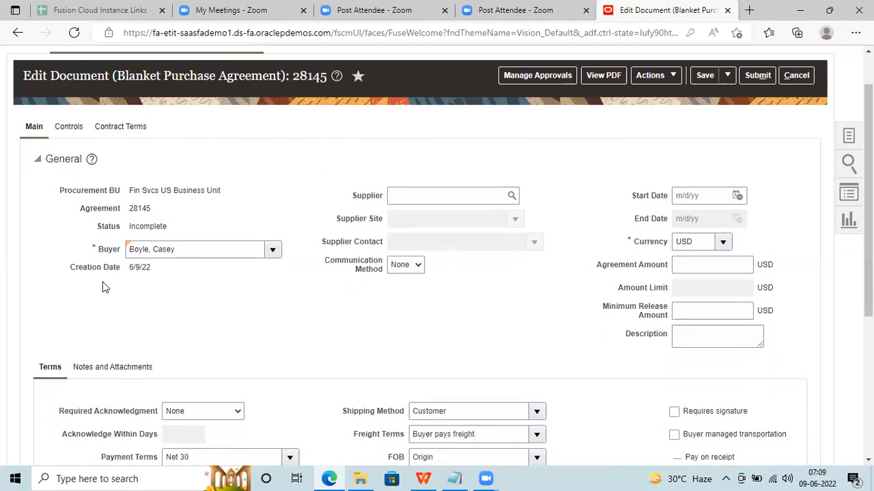
{"action": "left_click", "coordinate": [273, 251]}
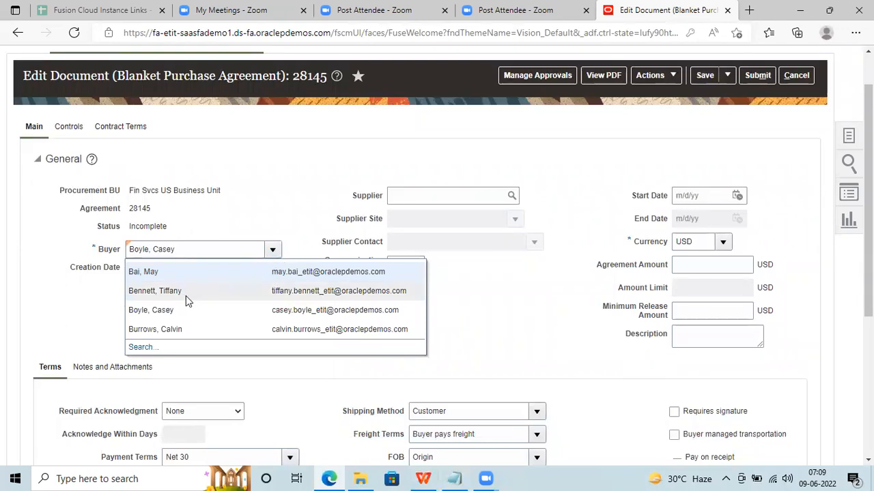
{"action": "left_click", "coordinate": [77, 317]}
{"action": "left_click", "coordinate": [454, 478]}
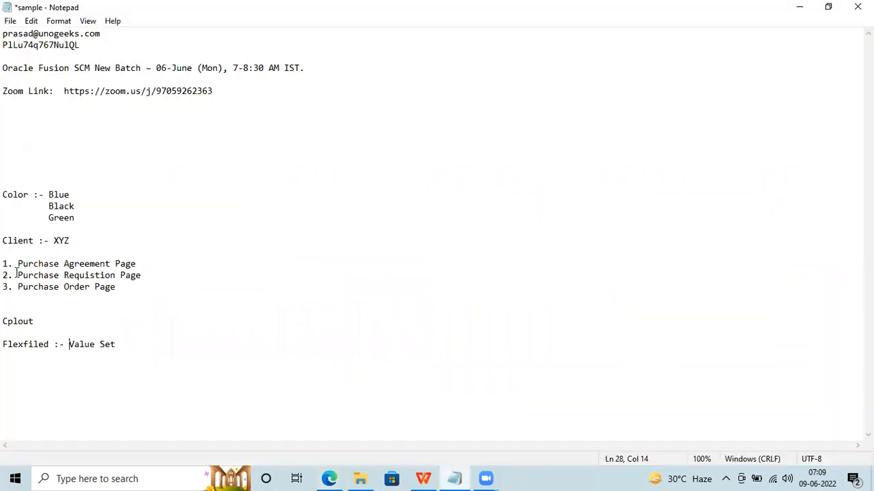
Change the Cplout line to read 'Cplout - German'.
{"action": "double_click", "coordinate": [16, 204]}
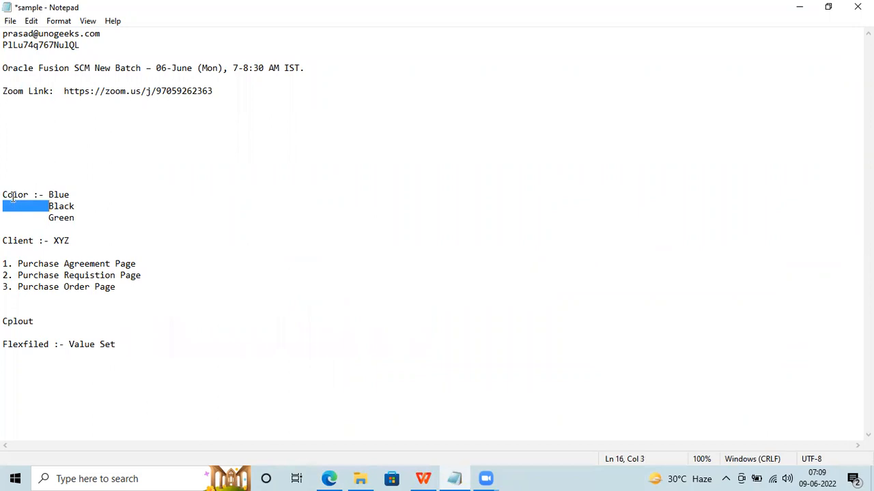
{"action": "double_click", "coordinate": [13, 196]}
{"action": "double_click", "coordinate": [20, 321]}
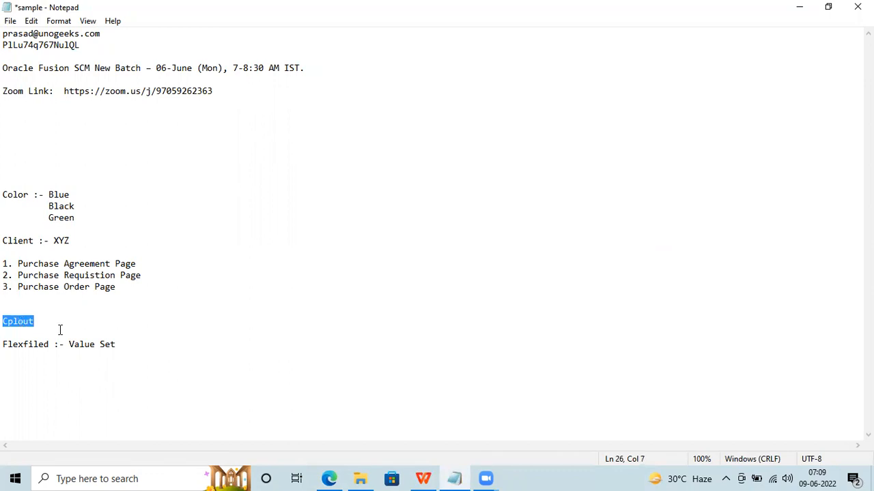
{"action": "double_click", "coordinate": [44, 325]}
{"action": "type", "text": "-"}
{"action": "key", "text": "BackSpace"}
{"action": "key", "text": "BackSpace"}
{"action": "key", "text": "ctrl+z"}
{"action": "key", "text": "BackSpace"}
{"action": "type", "text": "Cplour"}
{"action": "key", "text": "BackSpace"}
{"action": "type", "text": "t - "}
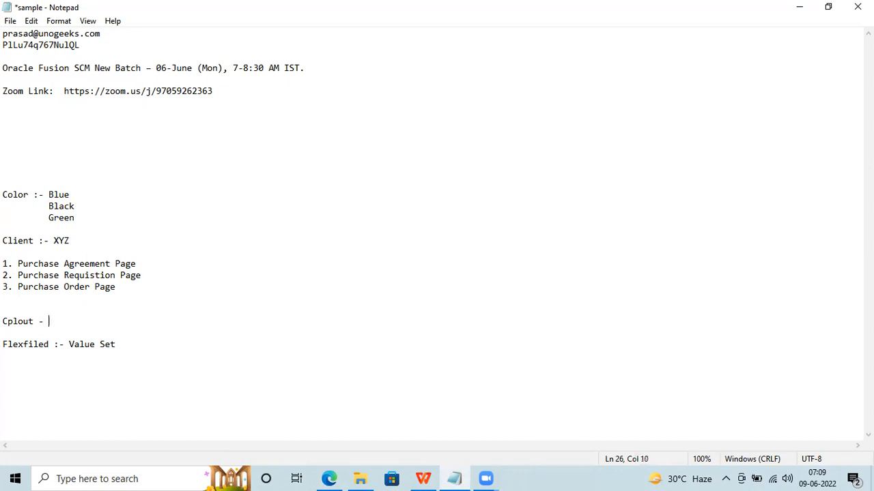
{"action": "type", "text": "German"}
{"action": "key", "text": "Return"}
Add the line 'C123 :- Japan' below it and bring the agreement page back.
{"action": "type", "text": "C123 :-"}
{"action": "key", "text": "BackSpace"}
{"action": "key", "text": "BackSpace"}
{"action": "type", "text": ":- Japan"}
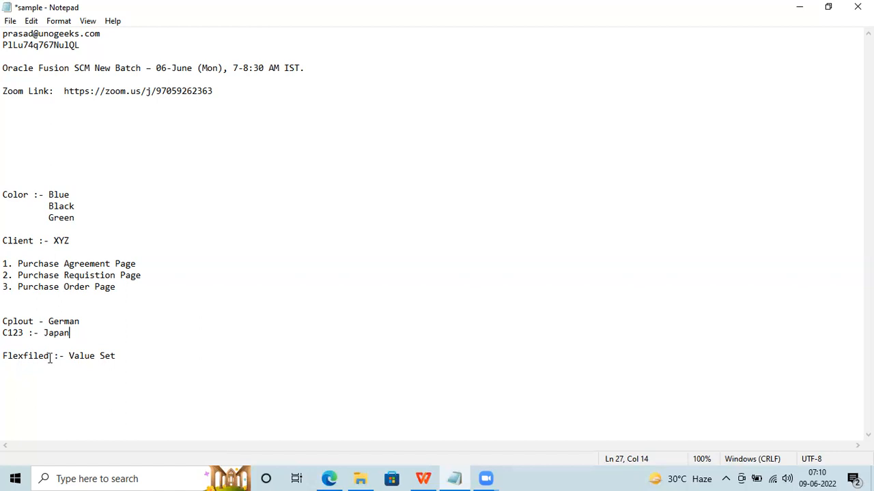
{"action": "left_click", "coordinate": [331, 478]}
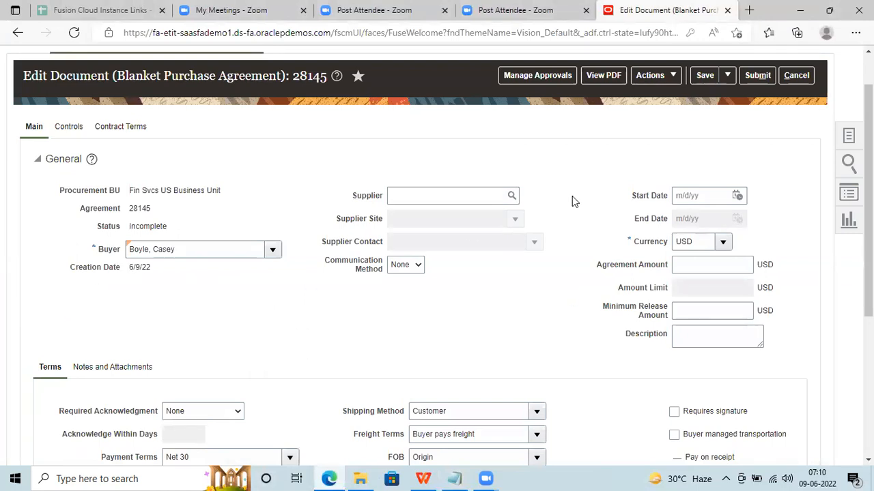
Cancel the agreement and create a new Purchase Order with the default style.
{"action": "left_click", "coordinate": [793, 77]}
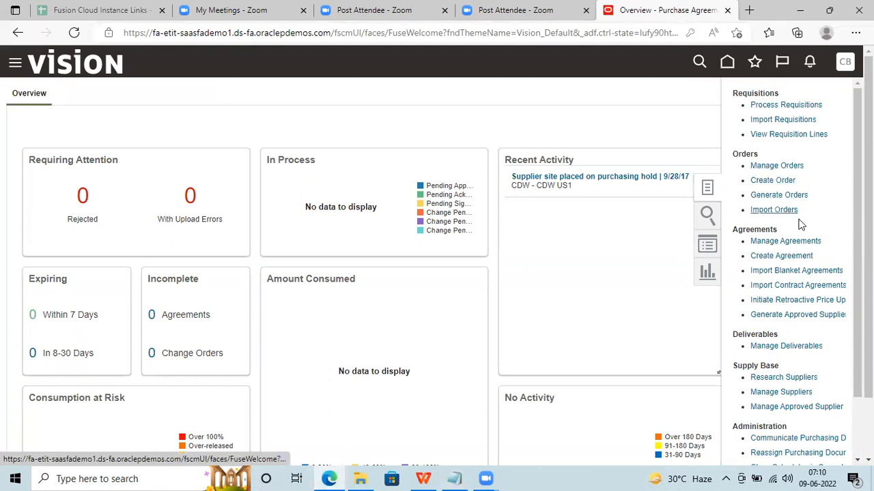
{"action": "left_click", "coordinate": [789, 180]}
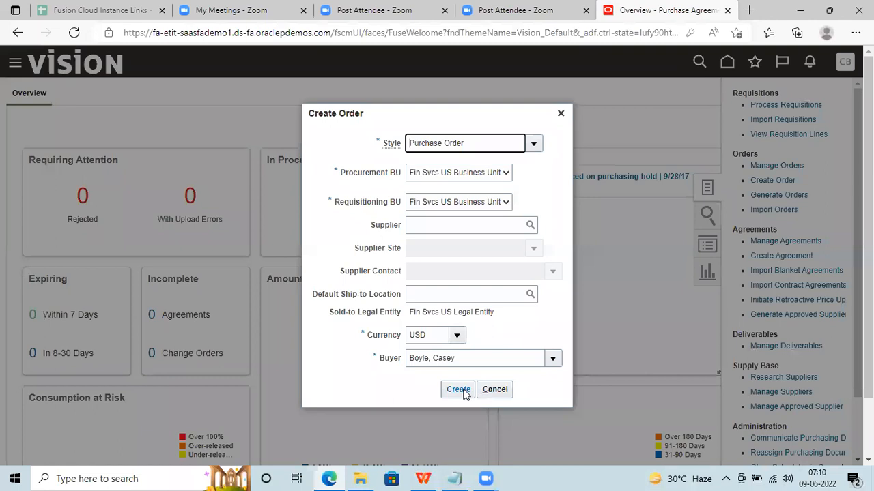
{"action": "left_click", "coordinate": [458, 390]}
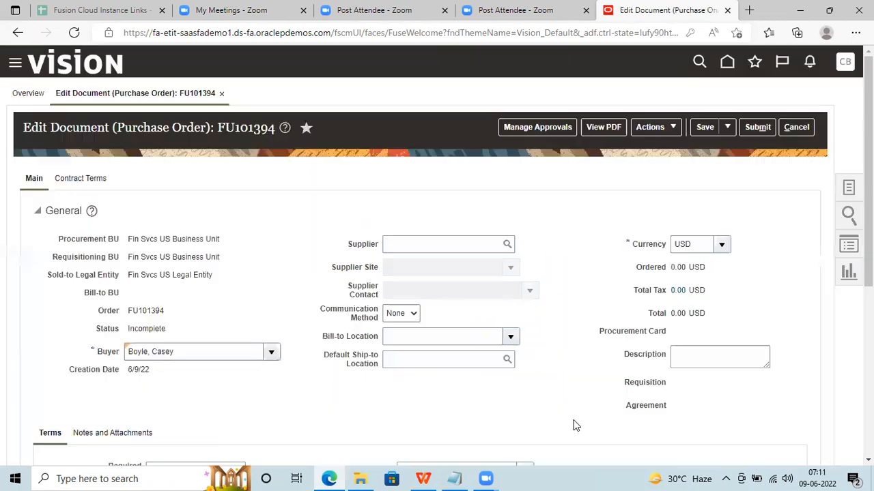
Glance over purchase order FU101394's edit page, then switch back to Notepad.
{"action": "scroll", "coordinate": [578, 245], "scroll_direction": "down", "scroll_amount": 3}
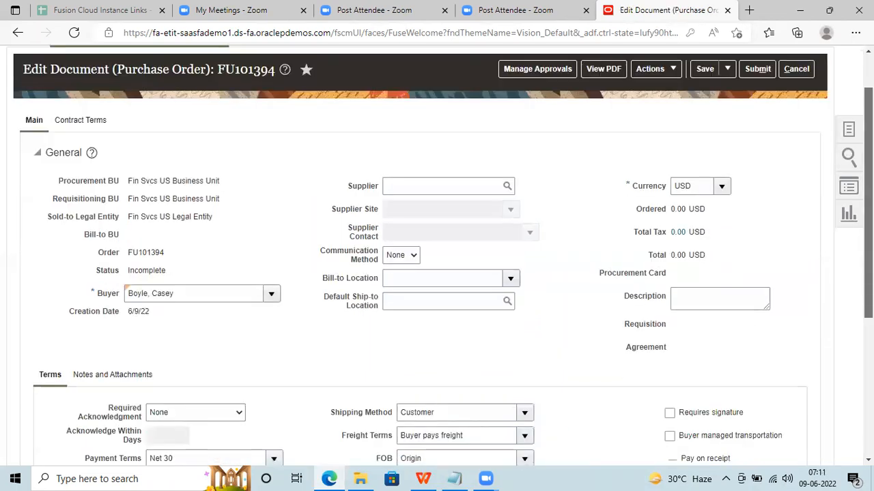
{"action": "scroll", "coordinate": [578, 245], "scroll_direction": "up", "scroll_amount": 3}
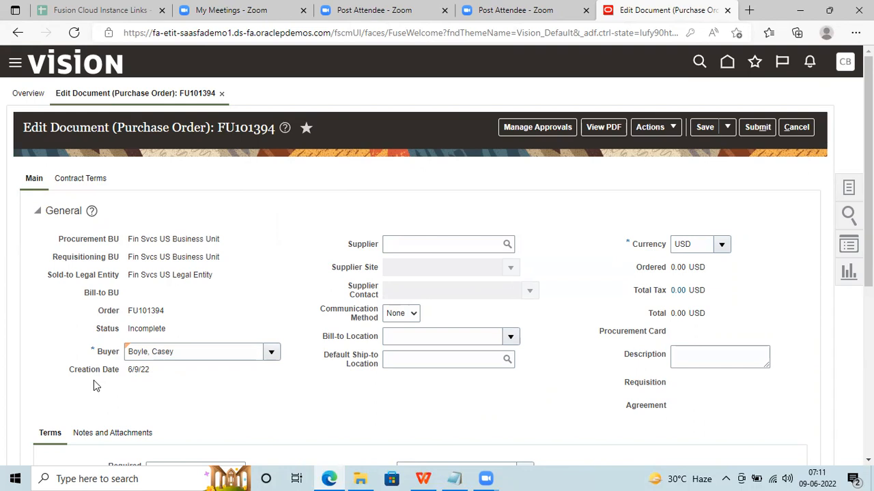
{"action": "left_click", "coordinate": [453, 475]}
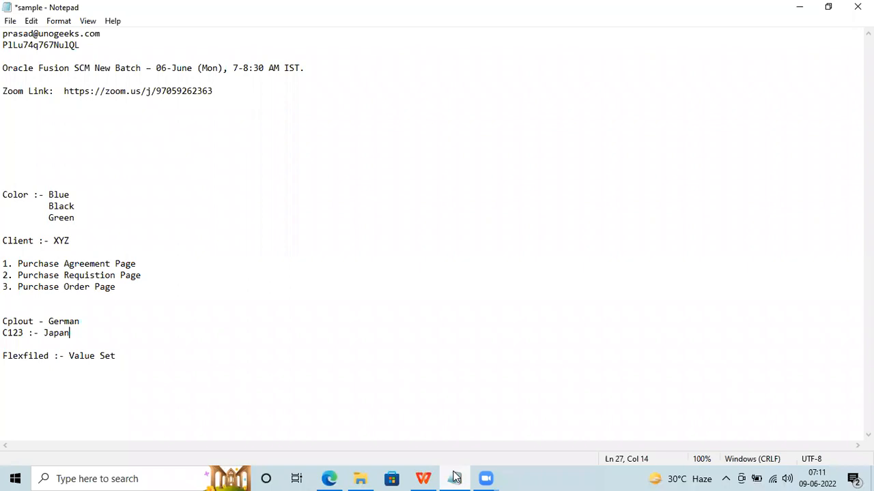
Add the line 'XXAM_COLOR_CODE - Value Set' below the Flexfiled note.
{"action": "key", "text": "Return"}
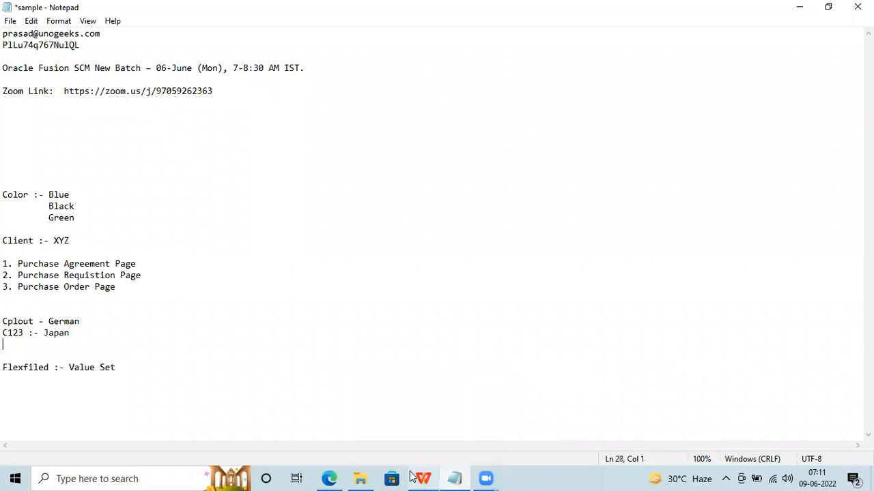
{"action": "left_click", "coordinate": [134, 367]}
{"action": "key", "text": "Return"}
{"action": "key", "text": "Return"}
{"action": "key", "text": "Return"}
{"action": "key", "text": "Return"}
{"action": "type", "text": "XXAM"}
{"action": "type", "text": "_COLOR"}
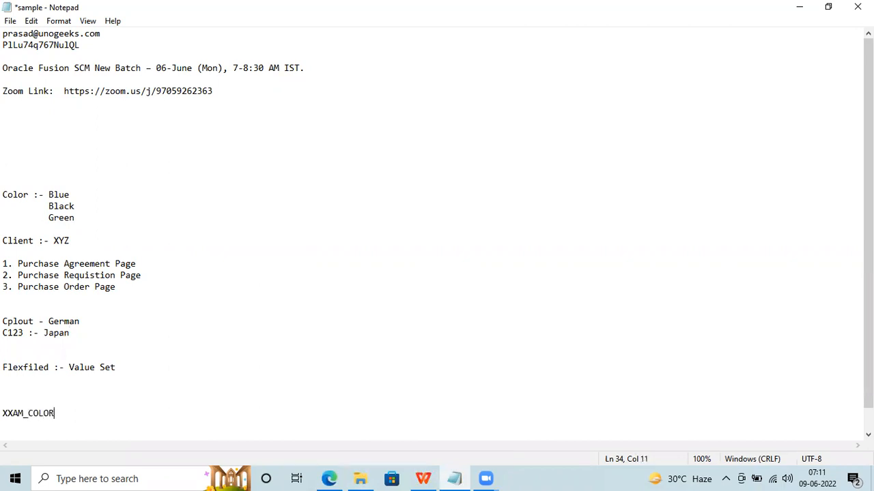
{"action": "type", "text": "_CODE - Value Set"}
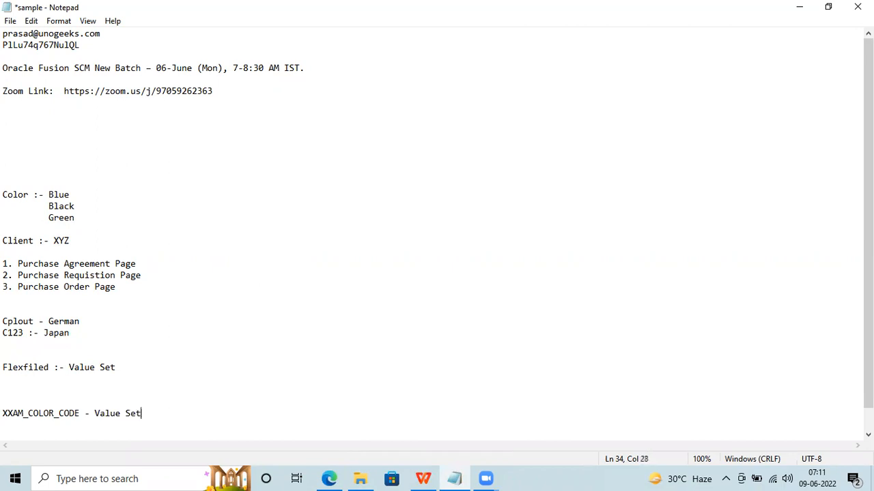
{"action": "key", "text": "Return"}
{"action": "key", "text": "Return"}
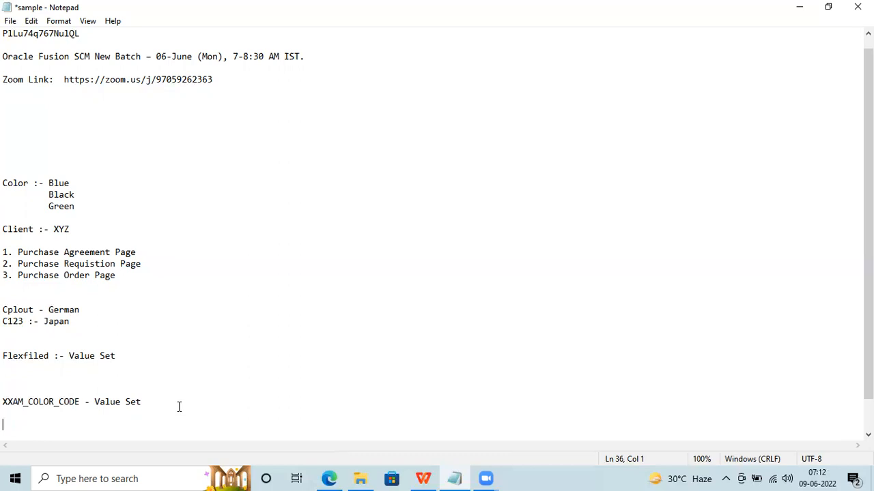
Write 'Flexfield :- Cplout - ' and paste XXAM_COLOR_CODE, copied from the line above, at its end.
{"action": "type", "text": "Flexfield :- Cplout"}
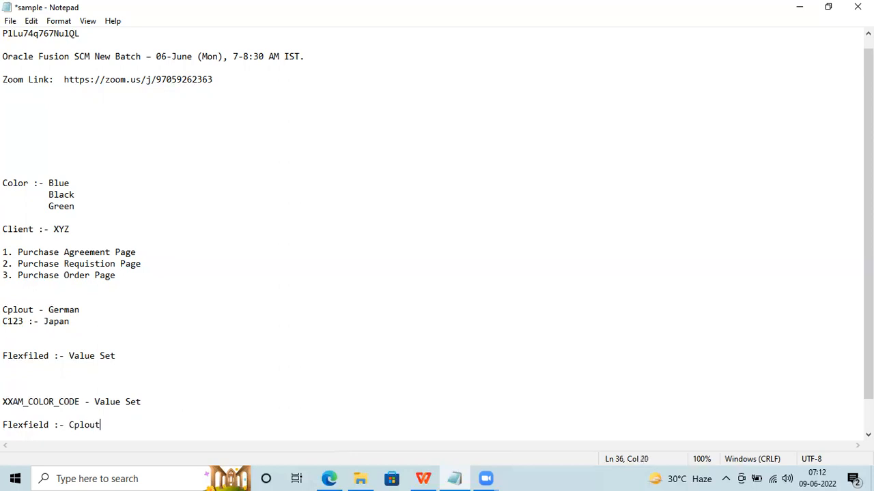
{"action": "left_click", "coordinate": [17, 309]}
{"action": "left_click", "coordinate": [107, 423]}
{"action": "type", "text": "-"}
{"action": "left_click_drag", "start_coordinate": [80, 402], "coordinate": [3, 401]}
{"action": "key", "text": "ctrl+c"}
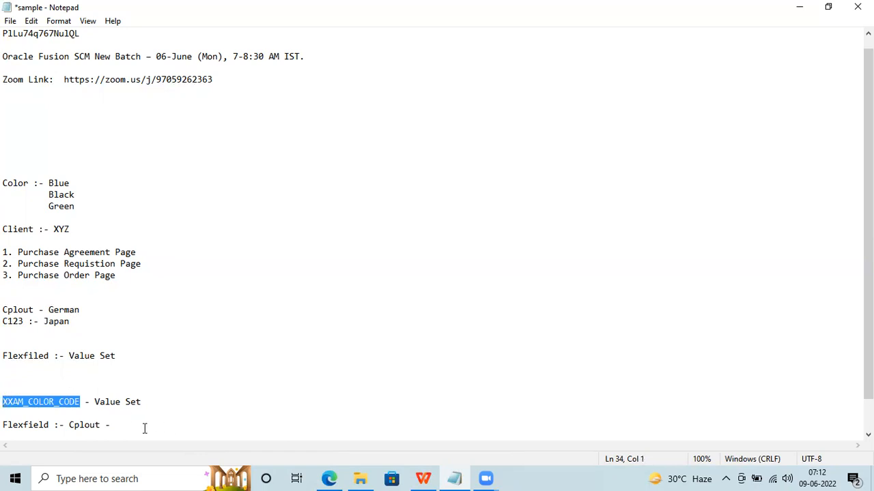
{"action": "left_click", "coordinate": [142, 428]}
{"action": "key", "text": "ctrl+v"}
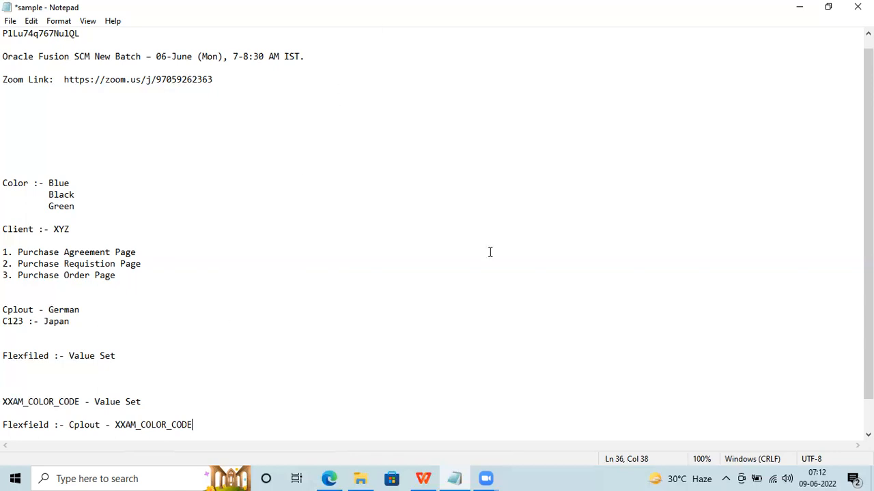
{"action": "key", "text": "alt+Tab"}
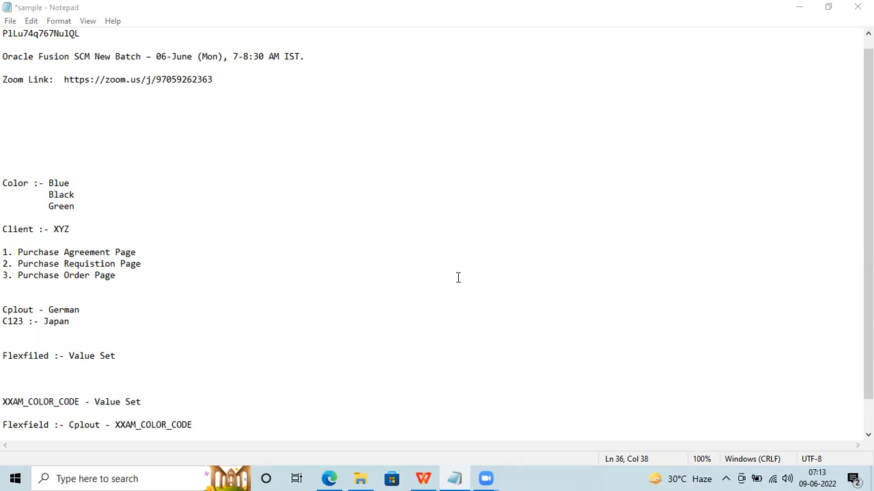
{"action": "left_click", "coordinate": [118, 183]}
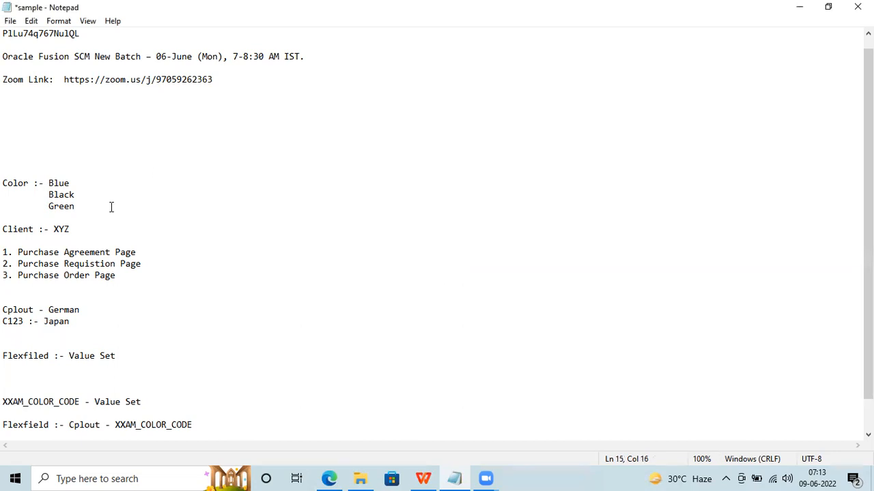
{"action": "left_click", "coordinate": [123, 358]}
{"action": "left_click_drag", "start_coordinate": [123, 358], "coordinate": [77, 357]}
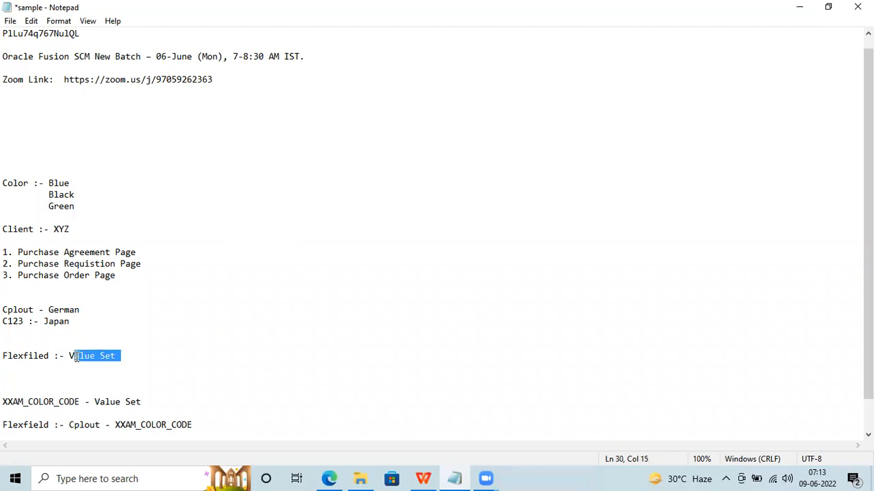
{"action": "double_click", "coordinate": [53, 402]}
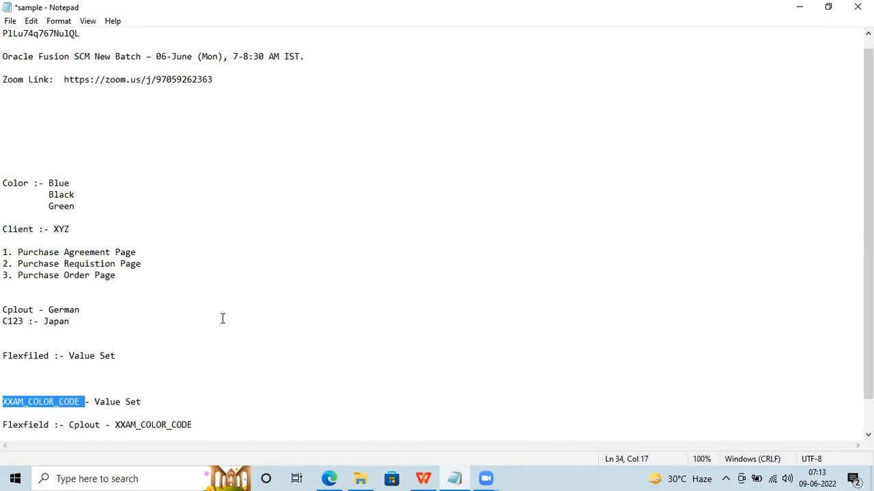
{"action": "double_click", "coordinate": [62, 229]}
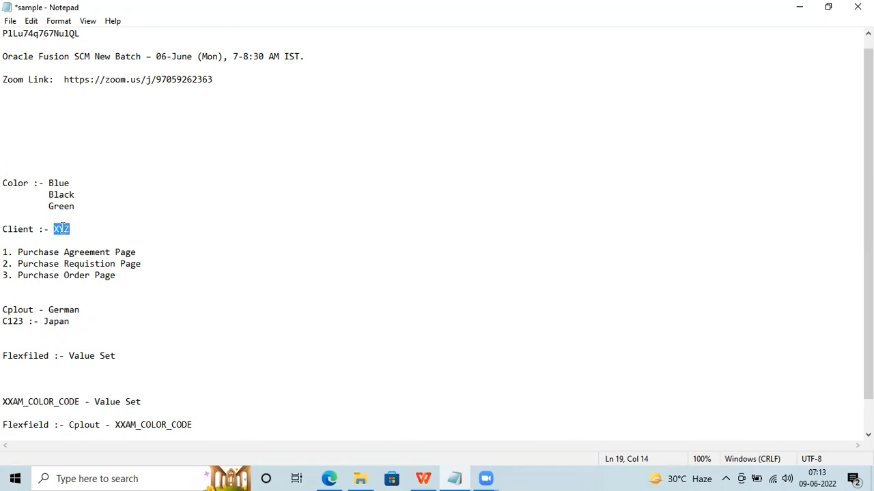
{"action": "left_click_drag", "start_coordinate": [76, 206], "coordinate": [5, 166]}
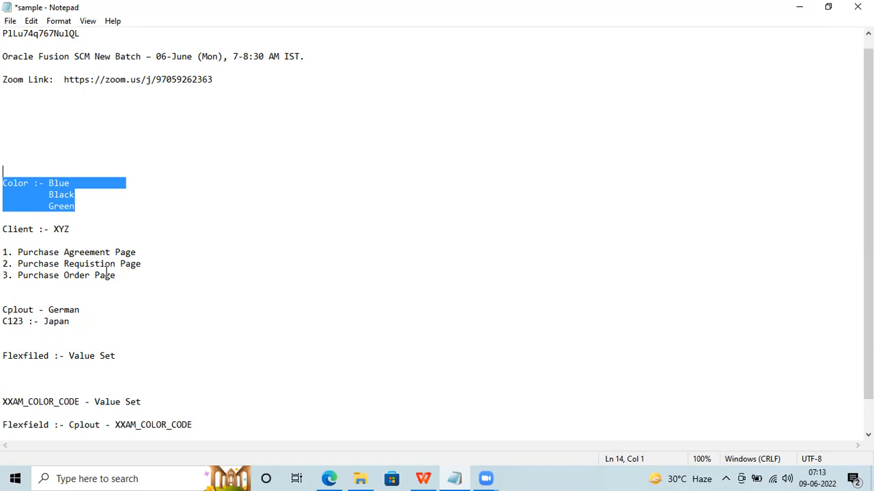
{"action": "left_click", "coordinate": [63, 310]}
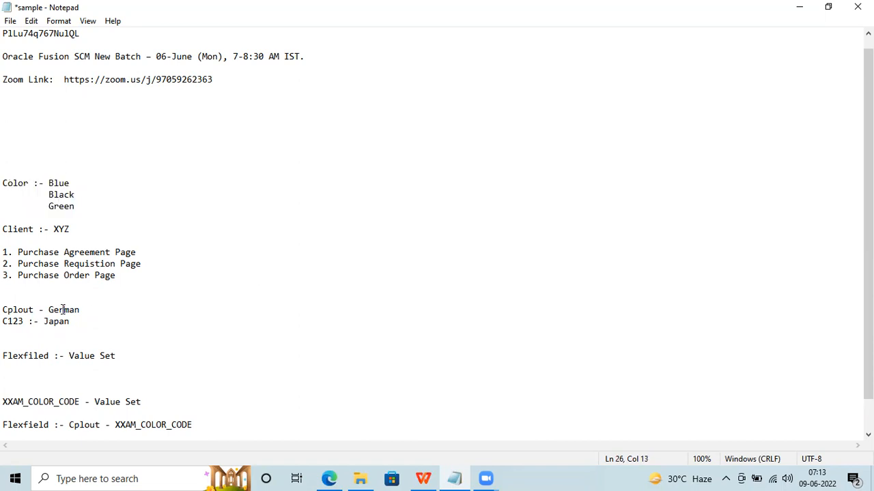
{"action": "double_click", "coordinate": [54, 322]}
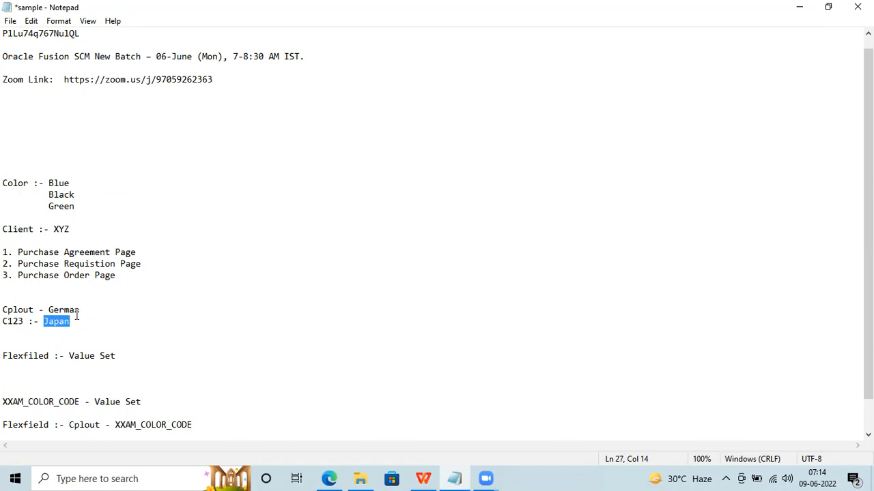
{"action": "double_click", "coordinate": [73, 310]}
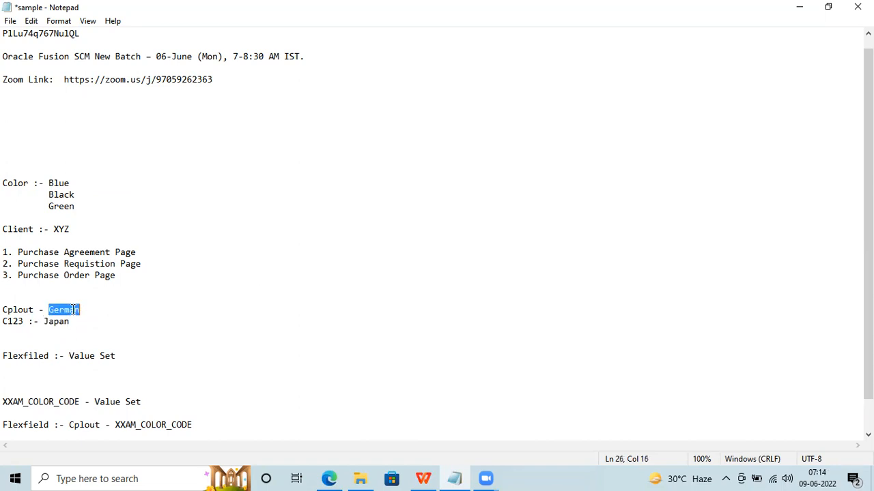
{"action": "double_click", "coordinate": [9, 181]}
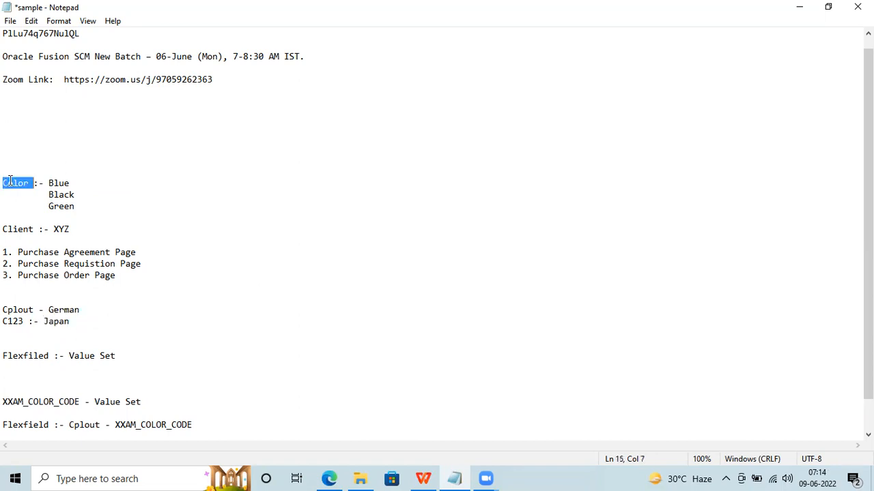
{"action": "double_click", "coordinate": [20, 309]}
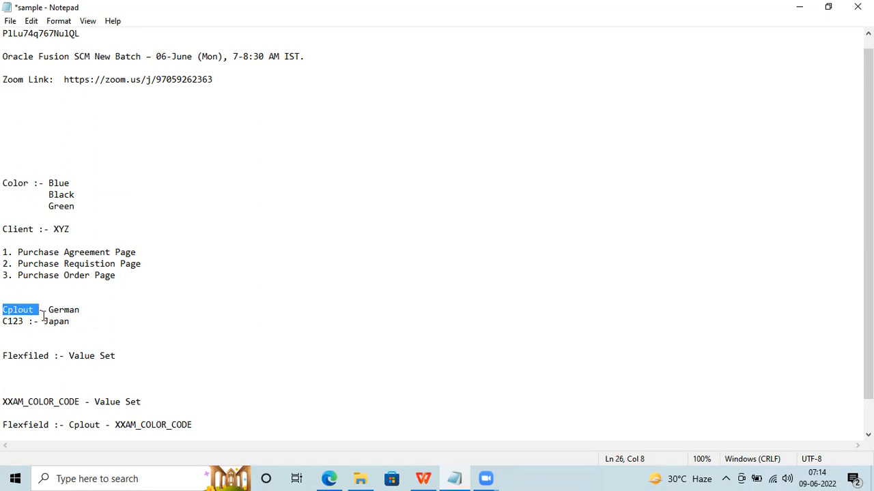
{"action": "double_click", "coordinate": [47, 320]}
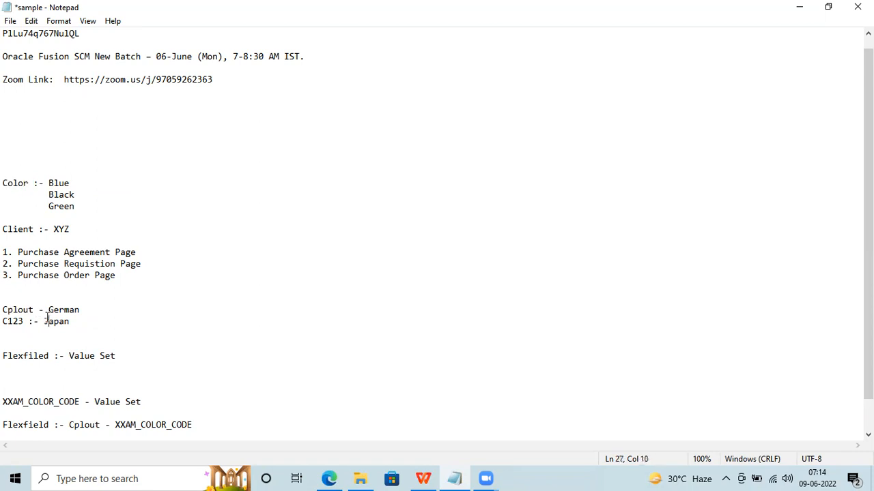
{"action": "double_click", "coordinate": [19, 182]}
{"action": "left_click", "coordinate": [18, 321]}
Highlight XXAM_COLOR_CODE and Cplout in the notes, then return to the Purchase Order edit page.
{"action": "double_click", "coordinate": [46, 398]}
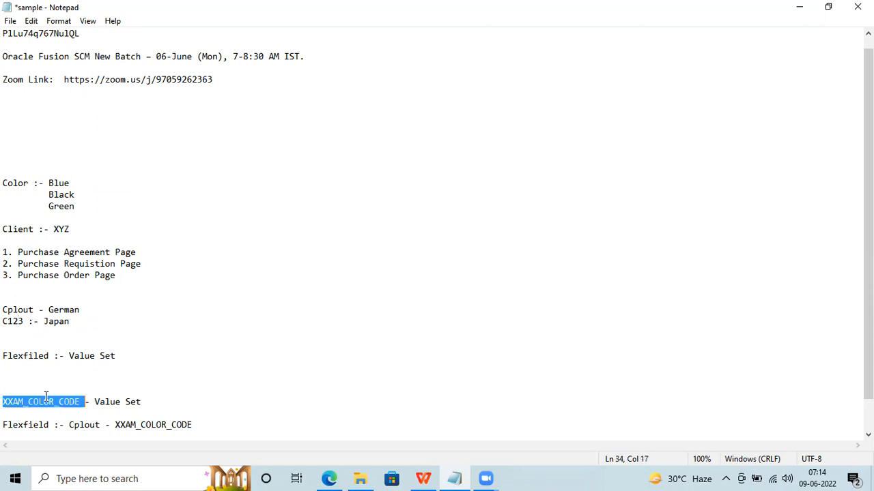
{"action": "left_click", "coordinate": [75, 204]}
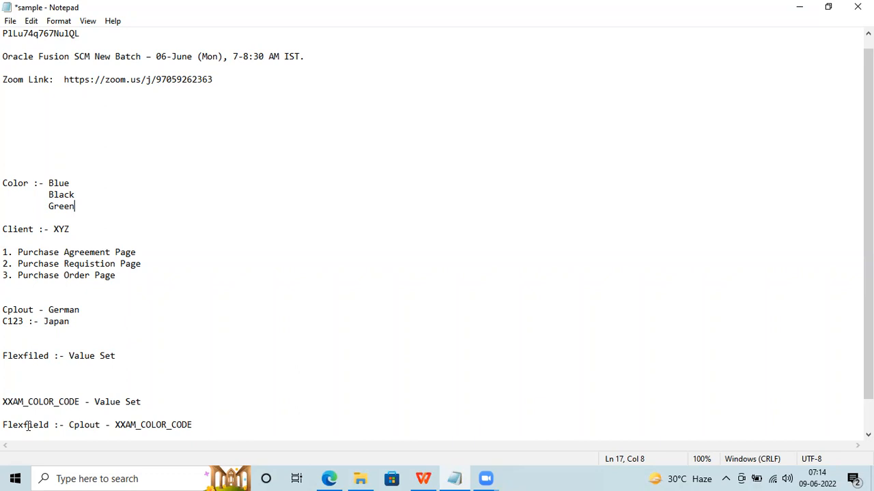
{"action": "double_click", "coordinate": [93, 425]}
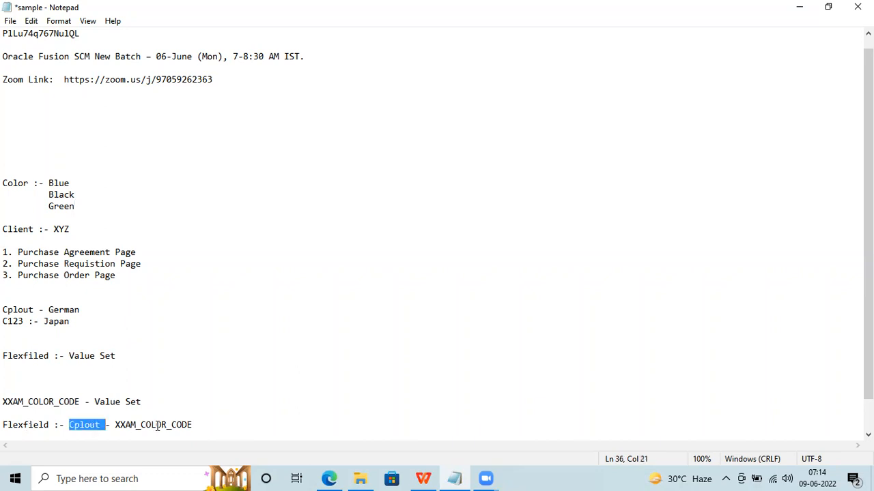
{"action": "double_click", "coordinate": [118, 424]}
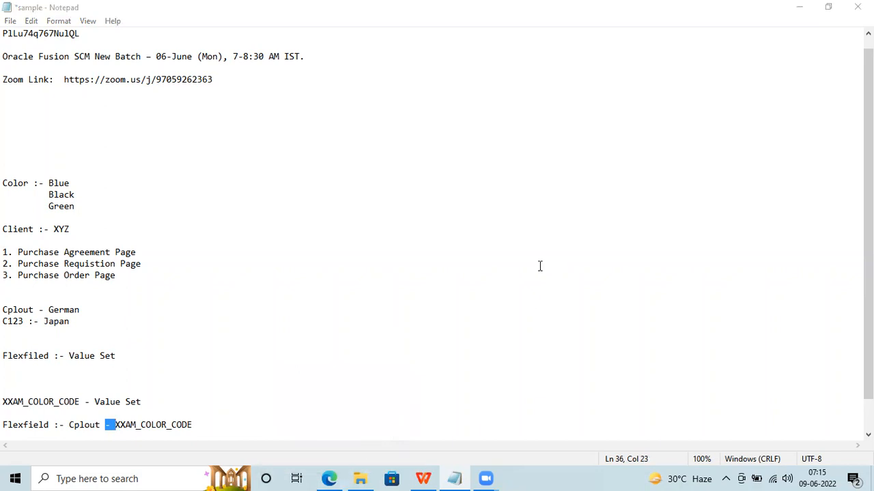
{"action": "left_click", "coordinate": [328, 478]}
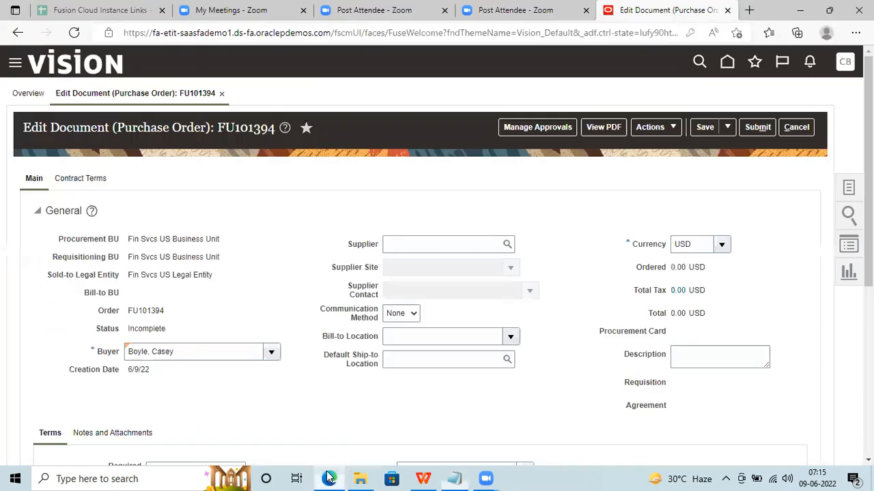
Leave the purchase order without saving for the Procurement home page, then return to Notepad.
{"action": "left_click", "coordinate": [50, 63]}
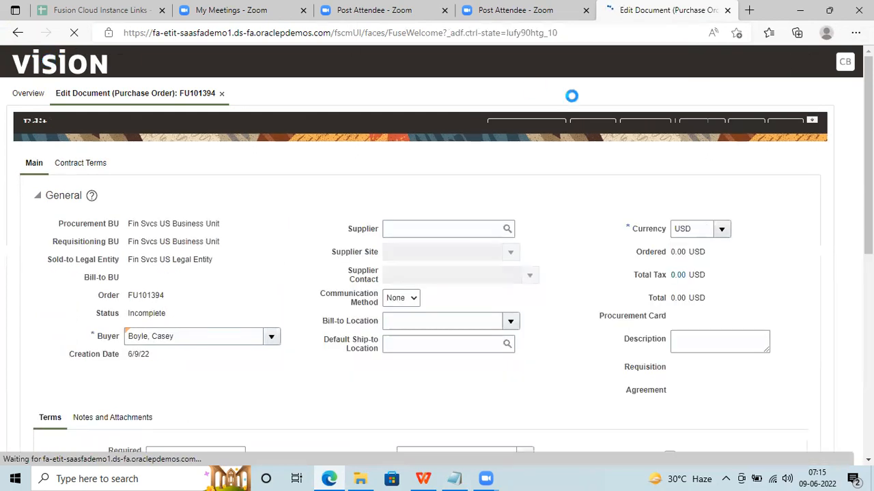
{"action": "left_click", "coordinate": [795, 127]}
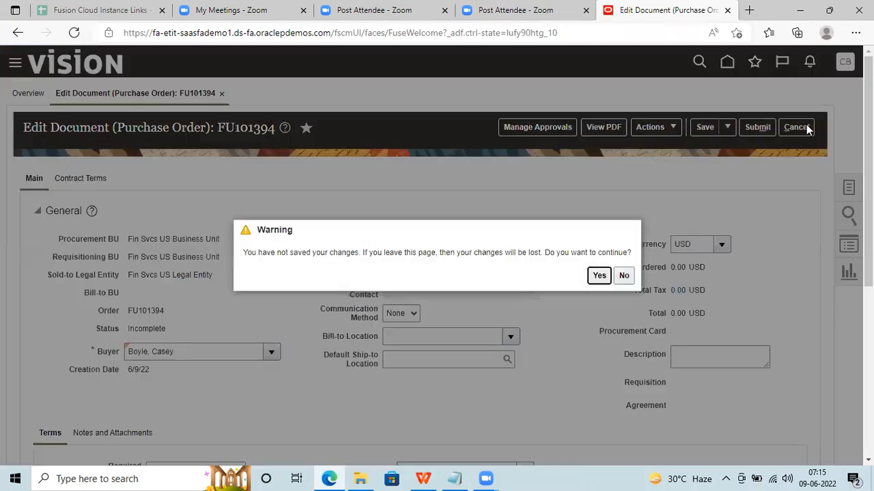
{"action": "left_click", "coordinate": [598, 275]}
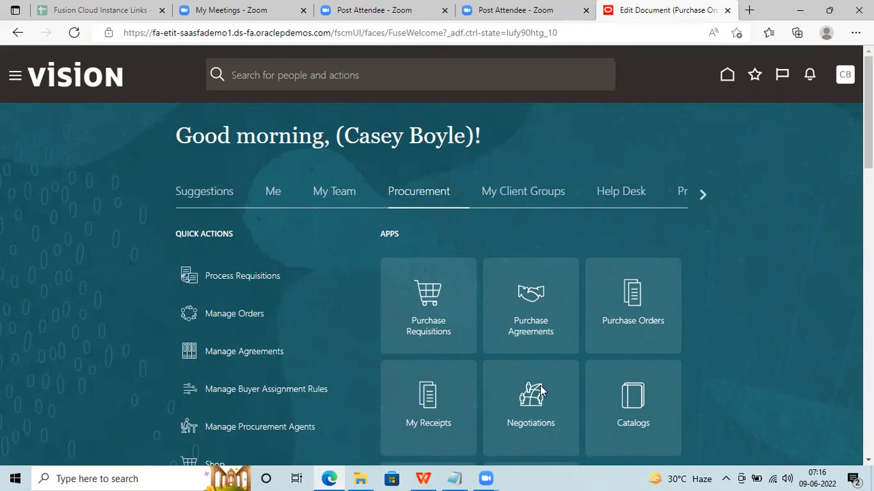
{"action": "left_click", "coordinate": [454, 478]}
Add a 'Discount % :- 10' line below the C123 :- Japan entry.
{"action": "left_click", "coordinate": [104, 283]}
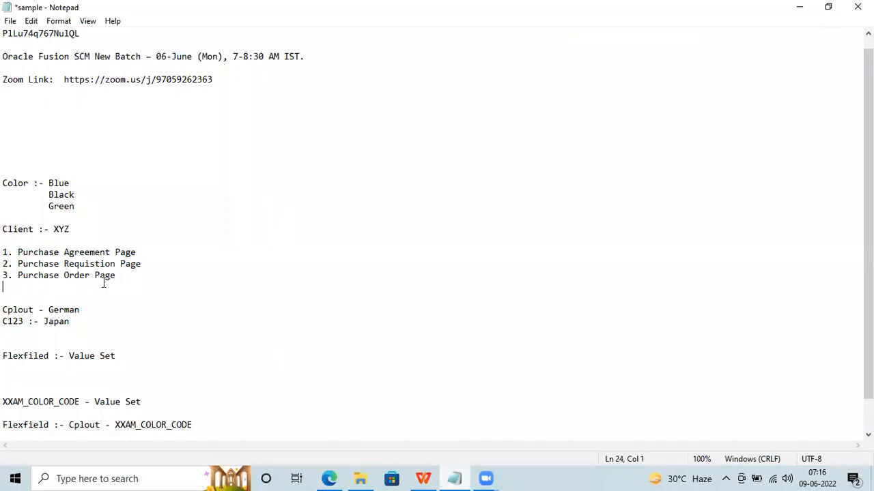
{"action": "left_click", "coordinate": [83, 326]}
{"action": "key", "text": "Return"}
{"action": "key", "text": "Return"}
{"action": "key", "text": "Return"}
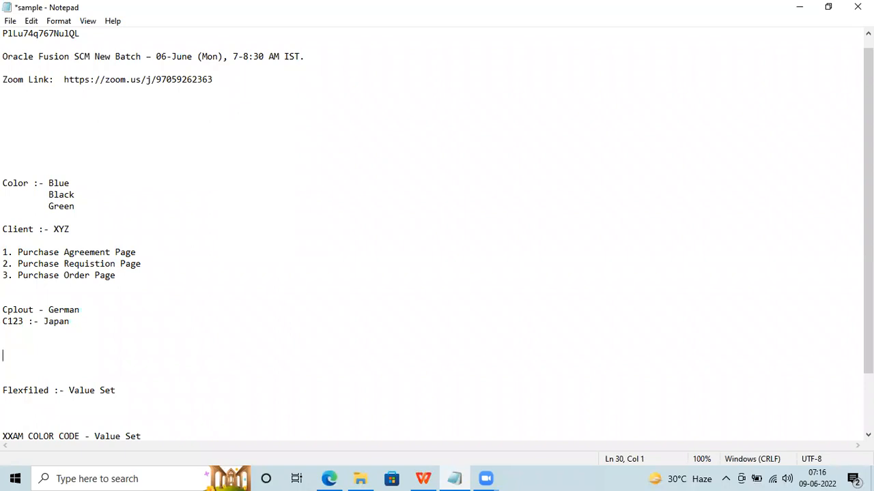
{"action": "type", "text": "Discount %"}
{"action": "type", "text": ":-"}
{"action": "type", "text": "101"}
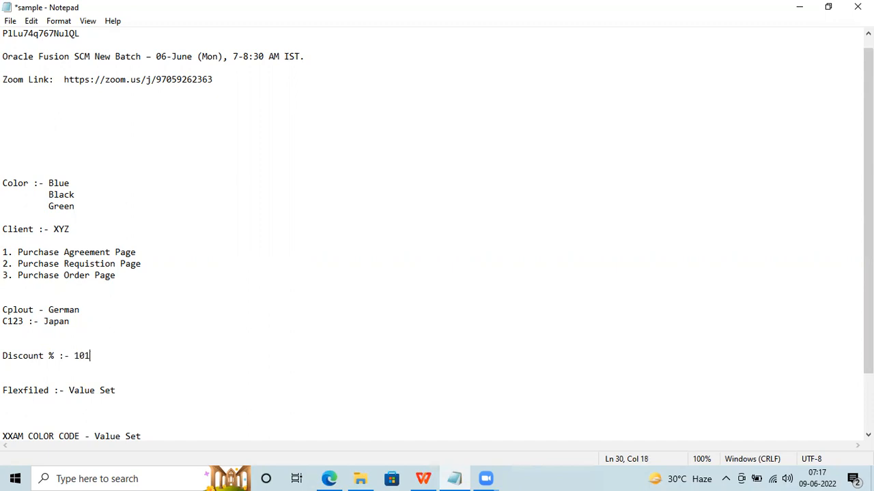
{"action": "key", "text": "BackSpace"}
List the discount values 20 and 30 on indented lines beneath 10.
{"action": "key", "text": "Return"}
{"action": "key", "text": "Tab"}
{"action": "key", "text": "Tab"}
{"action": "key", "text": "BackSpace"}
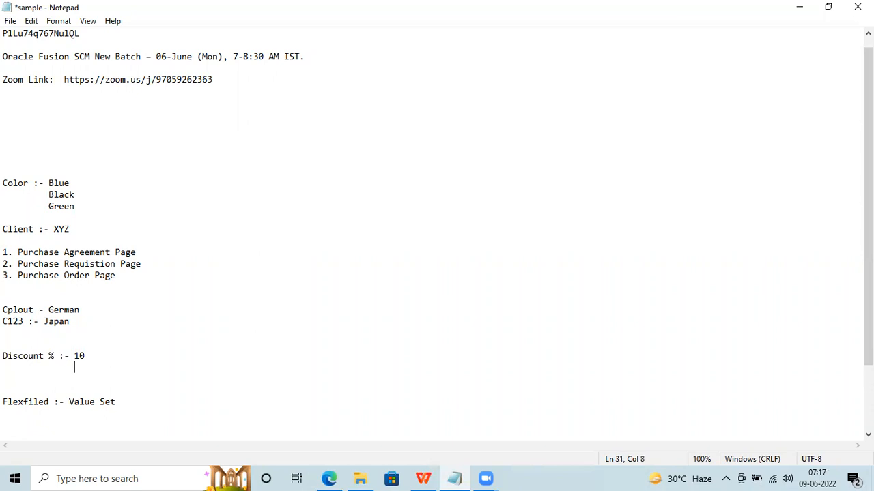
{"action": "type", "text": "20"}
{"action": "key", "text": "Return"}
{"action": "key", "text": "Tab"}
{"action": "key", "text": "Tab"}
{"action": "key", "text": "BackSpace"}
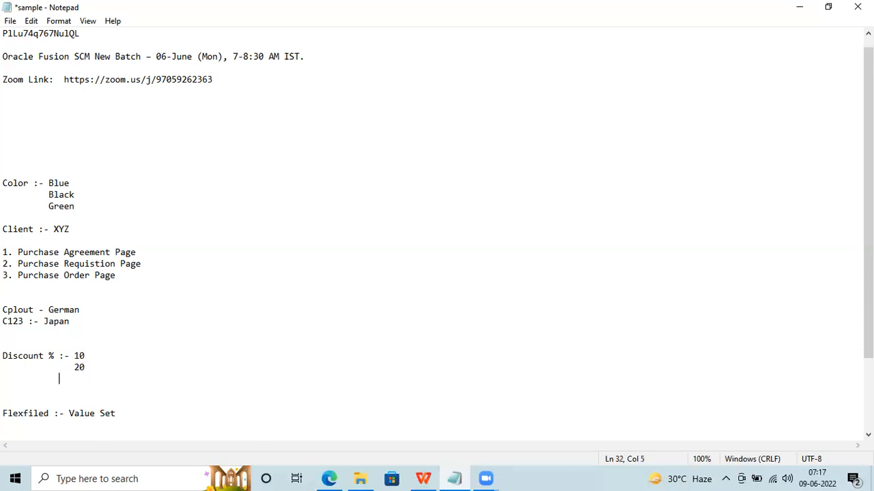
{"action": "type", "text": "30"}
Add 40 on a new indented line lined up beneath 30.
{"action": "key", "text": "Return"}
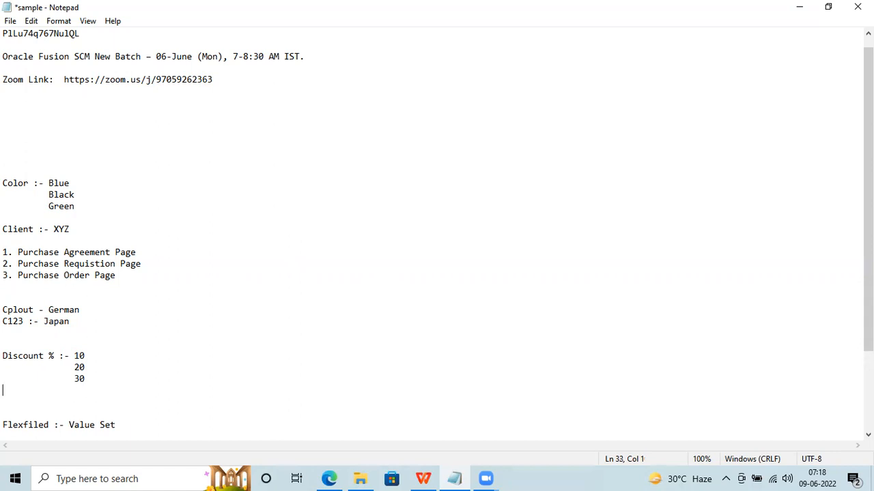
{"action": "key", "text": "Tab"}
{"action": "key", "text": "Tab"}
{"action": "key", "text": "BackSpace"}
{"action": "key", "text": "BackSpace"}
{"action": "key", "text": "Tab"}
{"action": "key", "text": "Tab"}
{"action": "key", "text": "BackSpace"}
{"action": "type", "text": "40"}
Go to Setup and Maintenance via the Settings and Actions menu, then return to Notepad.
{"action": "left_click", "coordinate": [330, 479]}
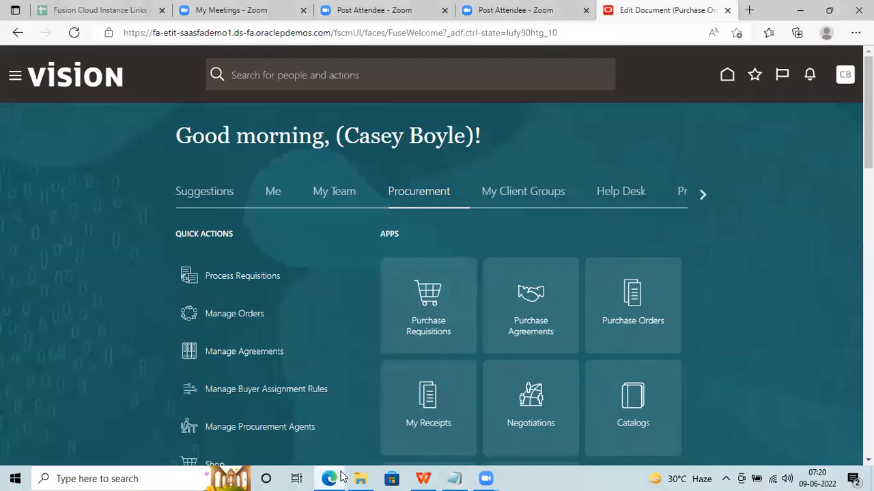
{"action": "left_click", "coordinate": [844, 77]}
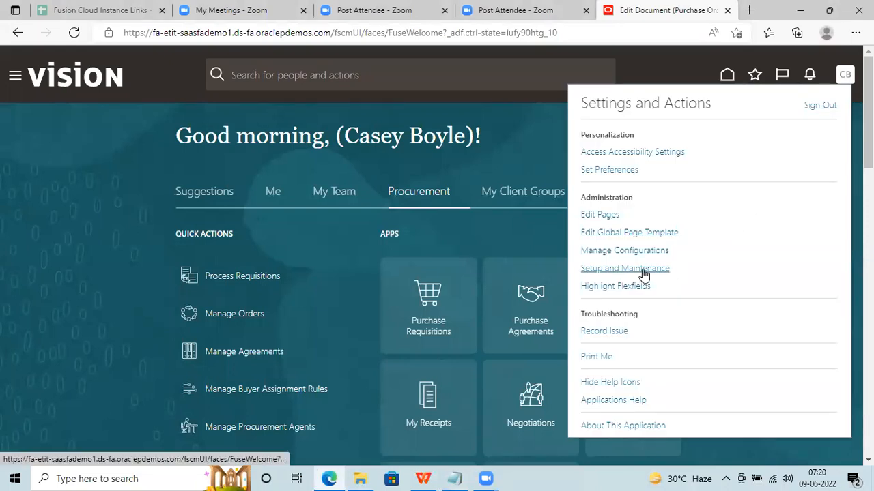
{"action": "left_click", "coordinate": [644, 270]}
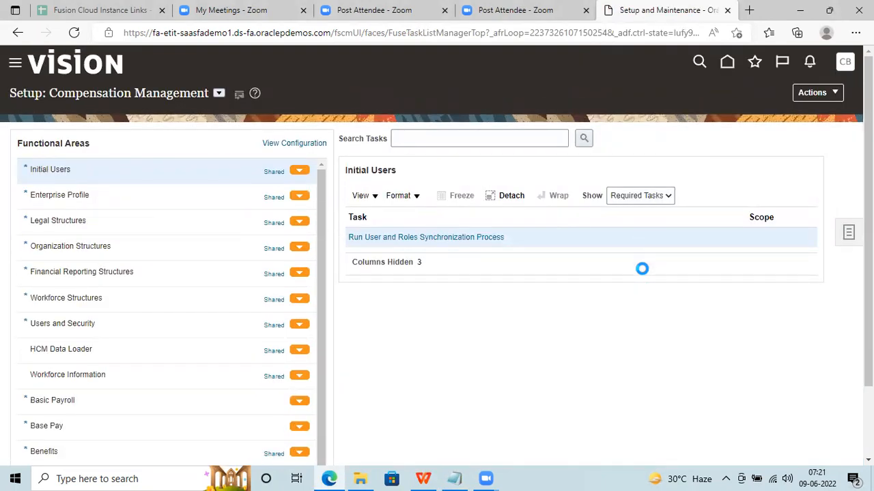
{"action": "left_click", "coordinate": [450, 476]}
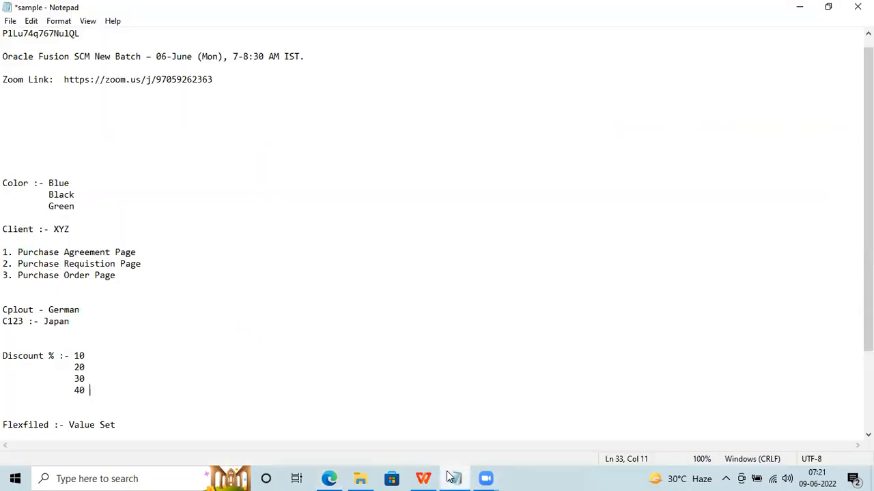
{"action": "left_click", "coordinate": [450, 476]}
{"action": "left_click", "coordinate": [449, 477]}
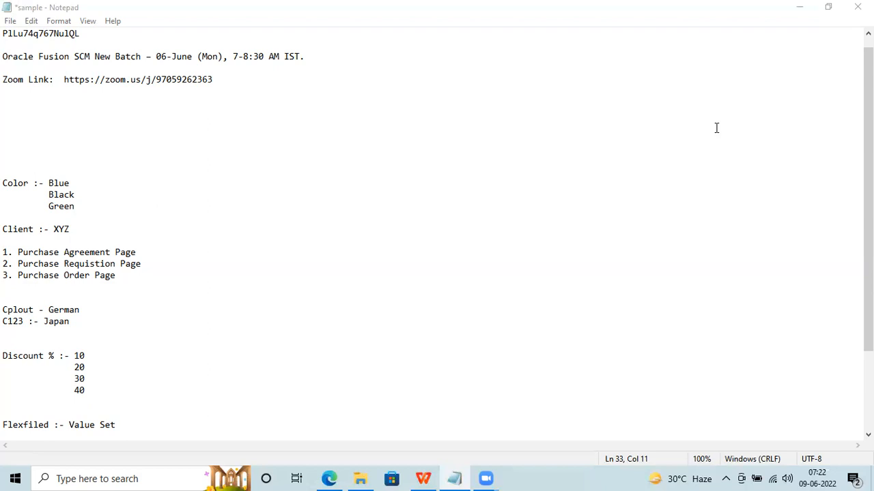
Return to the Setup: Compensation Management page and drop down its list of setup offerings.
{"action": "left_click", "coordinate": [330, 478]}
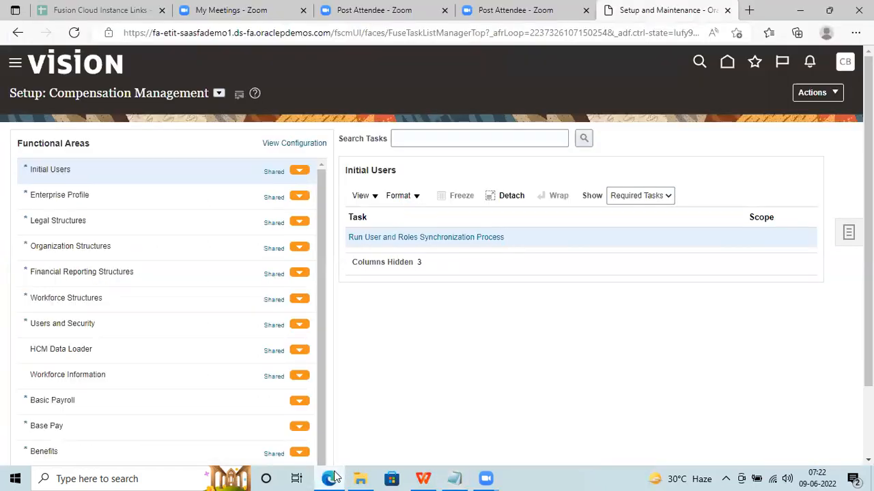
{"action": "left_click", "coordinate": [219, 93]}
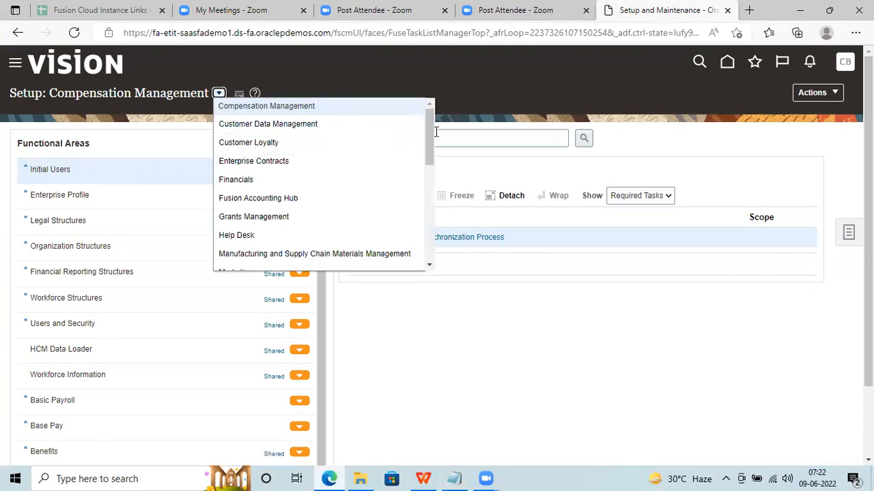
{"action": "left_click_drag", "start_coordinate": [427, 130], "coordinate": [427, 171]}
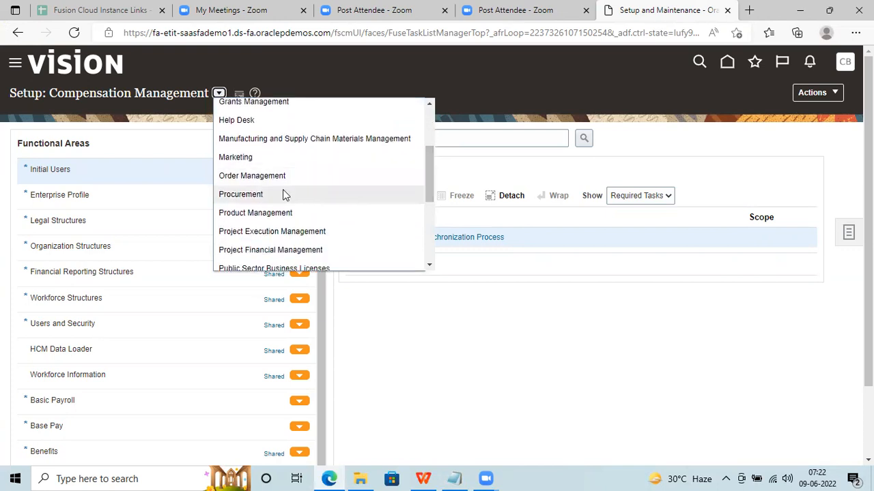
Choose Procurement from the offerings list to load the Setup: Procurement page.
{"action": "left_click", "coordinate": [285, 195]}
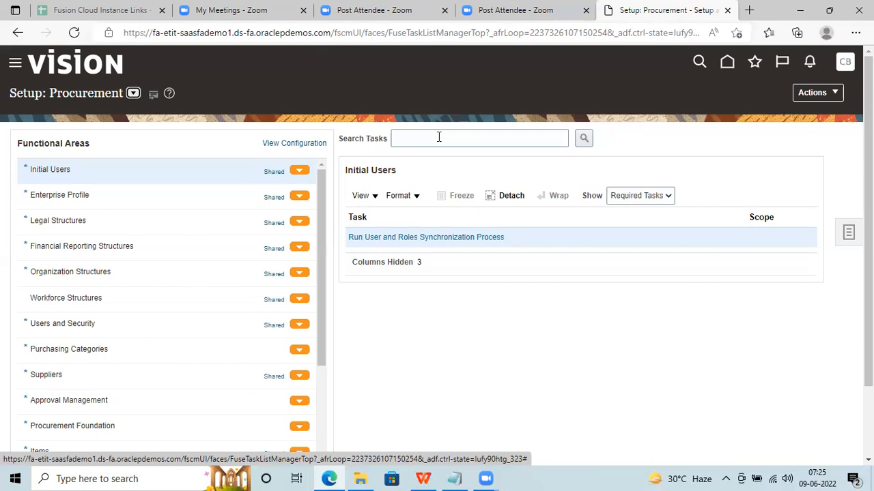
Add the line 'Salesforce ---- ---- Boomi --- Oracle' below the Flexfiled Value Set note.
{"action": "left_click", "coordinate": [456, 478]}
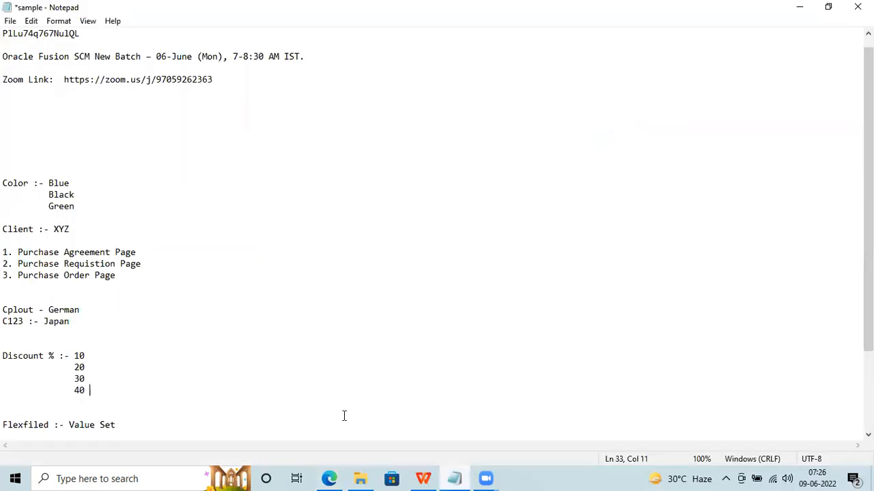
{"action": "left_click", "coordinate": [191, 438]}
{"action": "key", "text": "Return"}
{"action": "key", "text": "Return"}
{"action": "key", "text": "Return"}
{"action": "key", "text": "Return"}
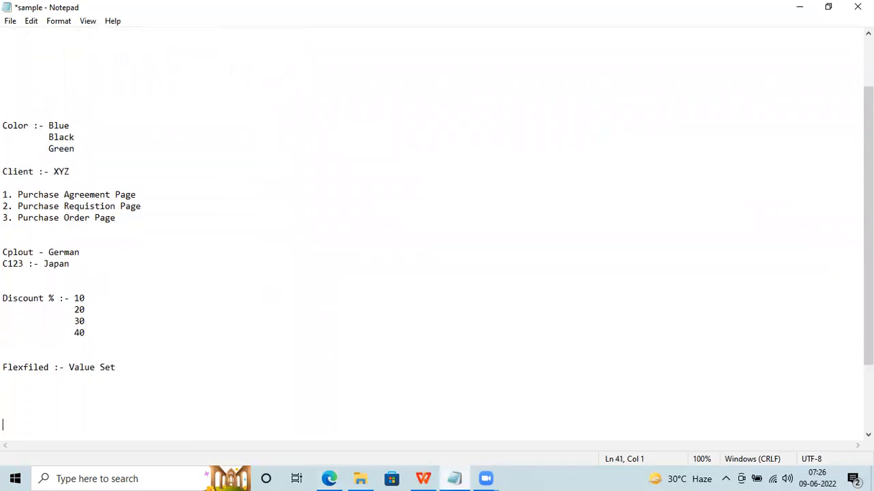
{"action": "type", "text": "Salesforce  ---- ----   Oracle"}
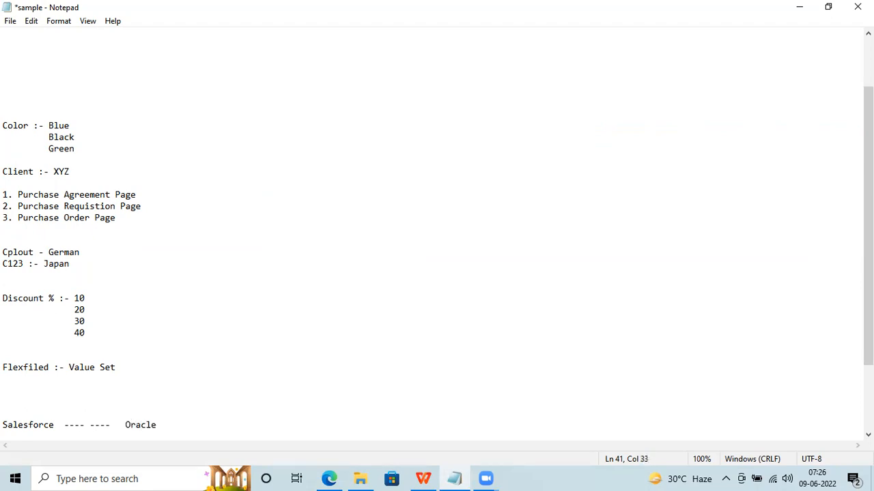
{"action": "key", "text": "BackSpace"}
{"action": "key", "text": "BackSpace"}
{"action": "key", "text": "BackSpace"}
{"action": "key", "text": "BackSpace"}
{"action": "key", "text": "BackSpace"}
{"action": "key", "text": "BackSpace"}
{"action": "key", "text": "BackSpace"}
{"action": "key", "text": "BackSpace"}
{"action": "type", "text": "Boomi ---"}
{"action": "key", "text": "BackSpace"}
{"action": "type", "text": "------------- Oracle"}
Add 'SF Sales Order --- Boomi --- Oracle Sales Order' on the next line.
{"action": "key", "text": "Return"}
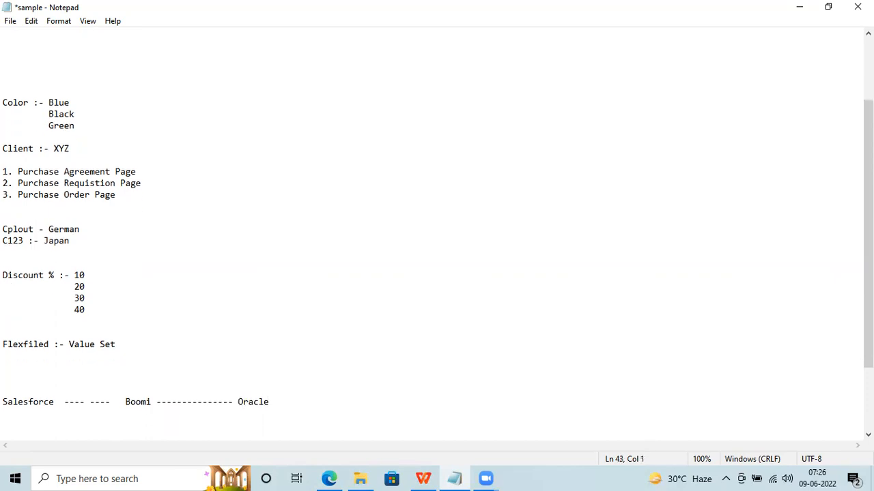
{"action": "type", "text": "Sales Order "}
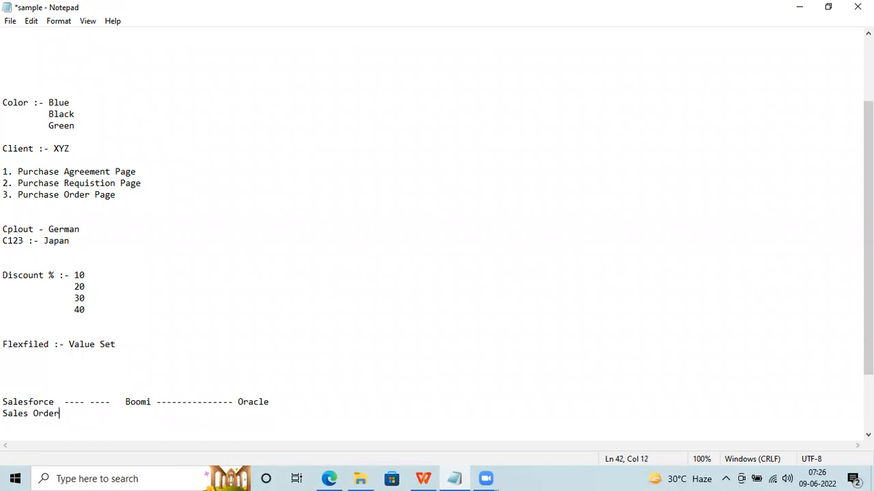
{"action": "type", "text": "------------ Boomi --------------- Oracle Sales Order"}
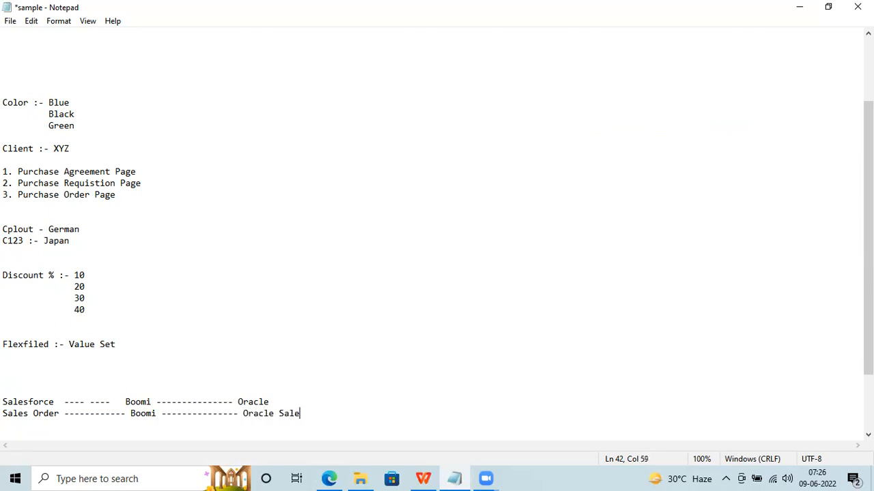
{"action": "key", "text": "Left"}
{"action": "key", "text": "Left"}
{"action": "key", "text": "Left"}
{"action": "key", "text": "Left"}
{"action": "key", "text": "Left"}
{"action": "key", "text": "Left"}
{"action": "key", "text": "Left"}
{"action": "key", "text": "Left"}
{"action": "key", "text": "Left"}
{"action": "key", "text": "Left"}
{"action": "key", "text": "Left"}
{"action": "key", "text": "Left"}
{"action": "key", "text": "Left"}
{"action": "key", "text": "Left"}
{"action": "key", "text": "Left"}
{"action": "key", "text": "Left"}
{"action": "key", "text": "Left"}
{"action": "key", "text": "Left"}
{"action": "key", "text": "Left"}
{"action": "key", "text": "Left"}
{"action": "key", "text": "Left"}
{"action": "key", "text": "Left"}
{"action": "key", "text": "Left"}
{"action": "key", "text": "Left"}
{"action": "key", "text": "Left"}
{"action": "key", "text": "Left"}
{"action": "key", "text": "Left"}
{"action": "key", "text": "Left"}
{"action": "key", "text": "Left"}
{"action": "key", "text": "Left"}
{"action": "key", "text": "Left"}
{"action": "key", "text": "Left"}
{"action": "key", "text": "Left"}
{"action": "key", "text": "Left"}
{"action": "key", "text": "Left"}
{"action": "key", "text": "Left"}
{"action": "key", "text": "Left"}
{"action": "key", "text": "Left"}
{"action": "key", "text": "Left"}
{"action": "key", "text": "Left"}
{"action": "left_click", "coordinate": [4, 412]}
{"action": "type", "text": "SF"}
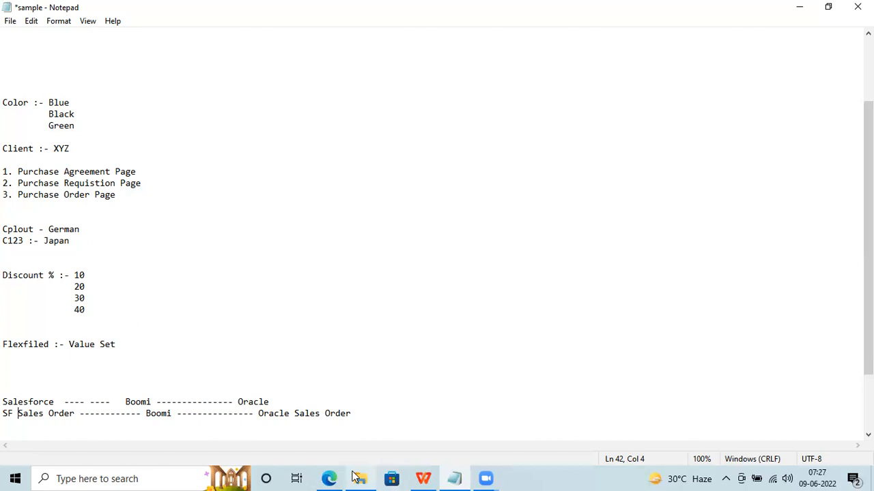
{"action": "left_click", "coordinate": [322, 478]}
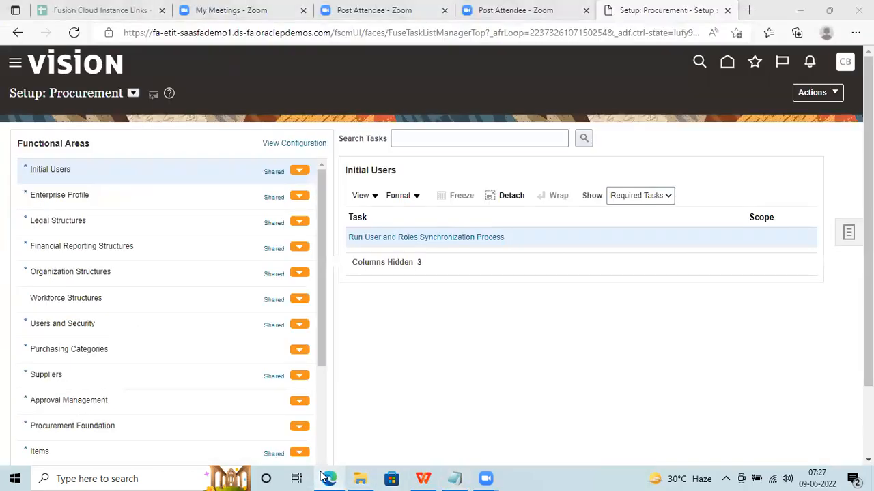
{"action": "left_click", "coordinate": [323, 477]}
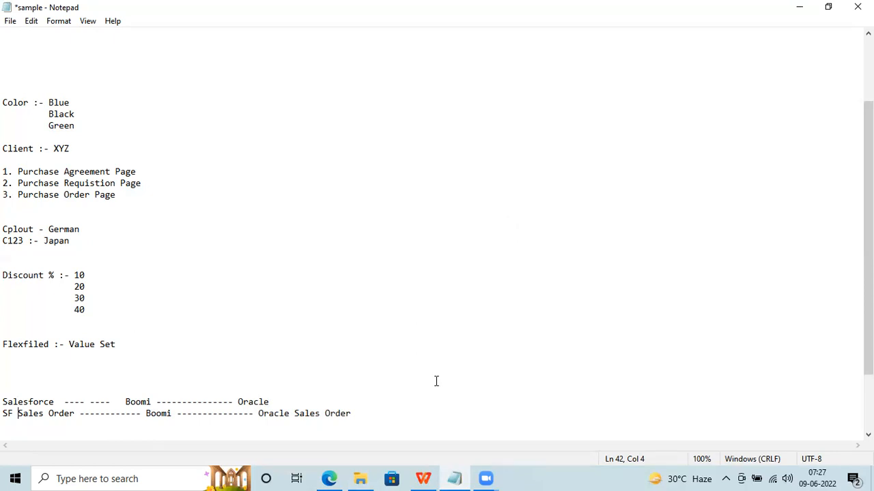
Type 'Litmus (SAP) ------------- OIC -----------------Oracle' on a new line below the SF Sales Order line.
{"action": "left_click", "coordinate": [369, 412]}
{"action": "key", "text": "Return"}
{"action": "key", "text": "Return"}
{"action": "key", "text": "Return"}
{"action": "key", "text": "Return"}
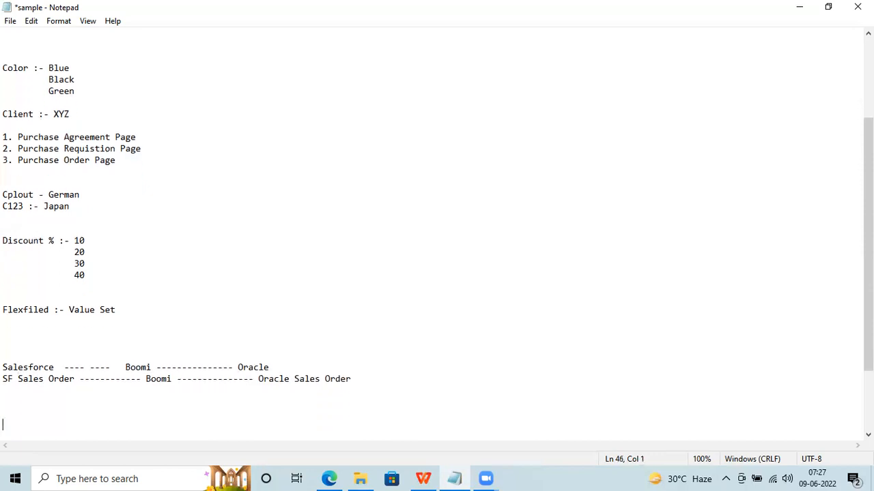
{"action": "type", "text": "Litmus ()"}
{"action": "key", "text": "Left"}
{"action": "type", "text": "SAP"}
{"action": "key", "text": "BackSpace"}
{"action": "key", "text": "Right"}
{"action": "type", "text": "------------- OIC "}
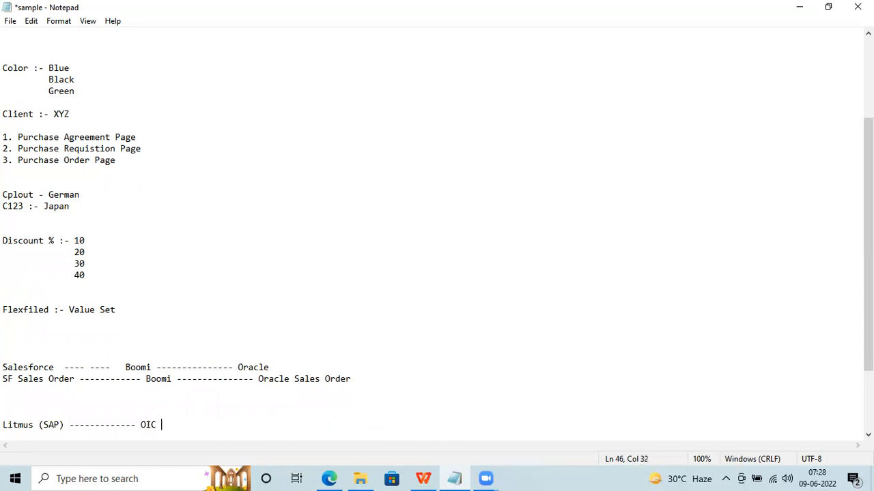
{"action": "type", "text": "-----------------Oracle"}
{"action": "key", "text": "Return"}
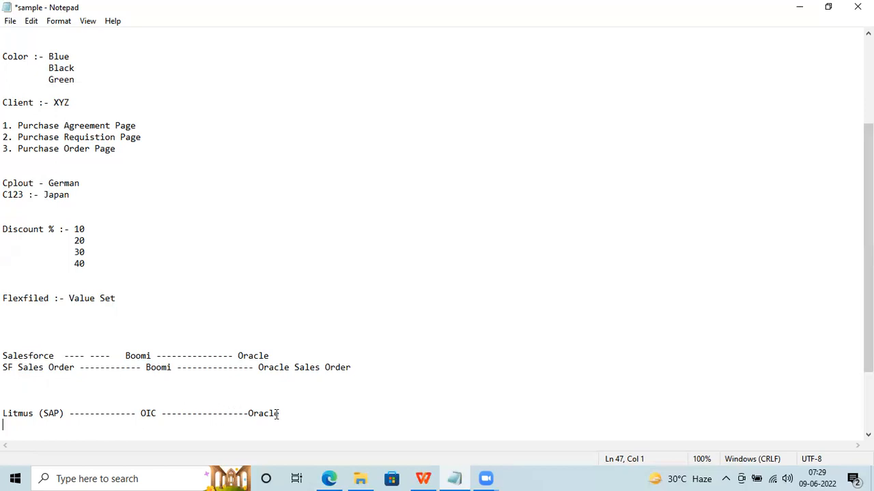
Add the heading 'Implementation R12 TO Oracle Cloud' with a first list item '1. Conversion'.
{"action": "key", "text": "Return"}
{"action": "key", "text": "Return"}
{"action": "type", "text": "Implementation"}
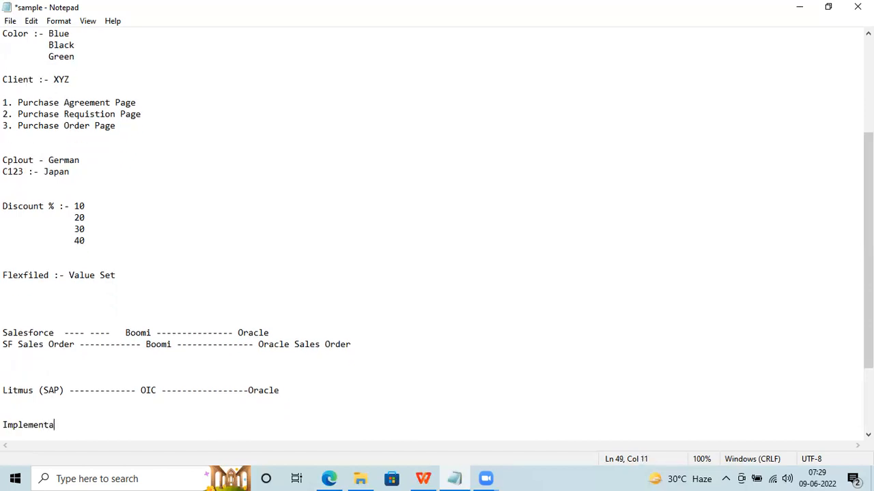
{"action": "key", "text": "Return"}
{"action": "key", "text": "Return"}
{"action": "type", "text": "1. C"}
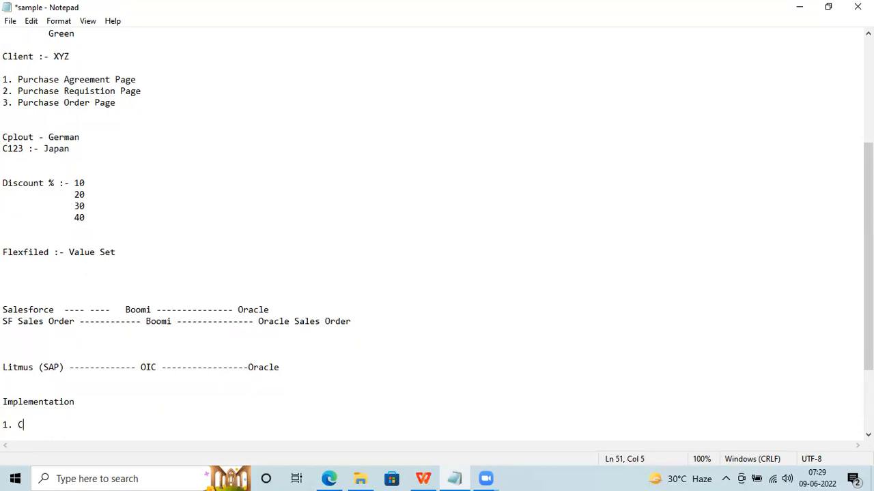
{"action": "type", "text": "onversion - Ta"}
{"action": "left_click", "coordinate": [77, 402]}
{"action": "type", "text": "R12 TO O"}
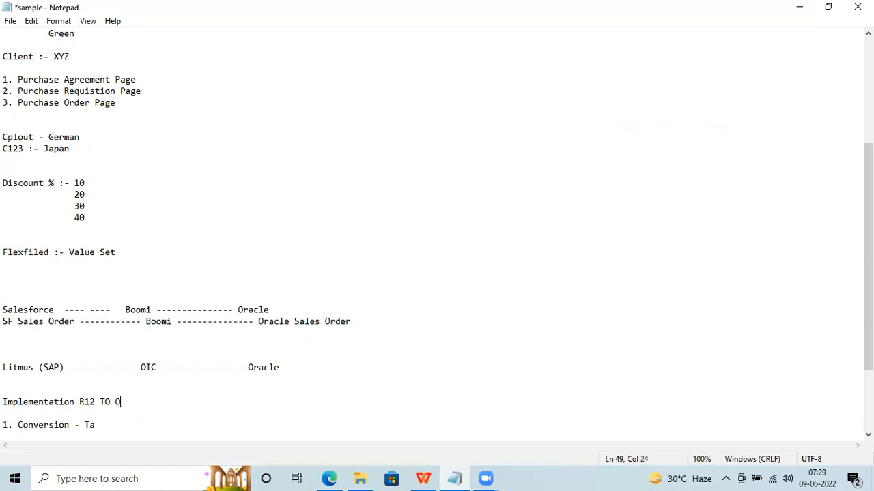
{"action": "type", "text": "racle Cloud"}
Add the list items '2. Integration' and '3. Functional' below Conversion.
{"action": "left_click", "coordinate": [97, 426]}
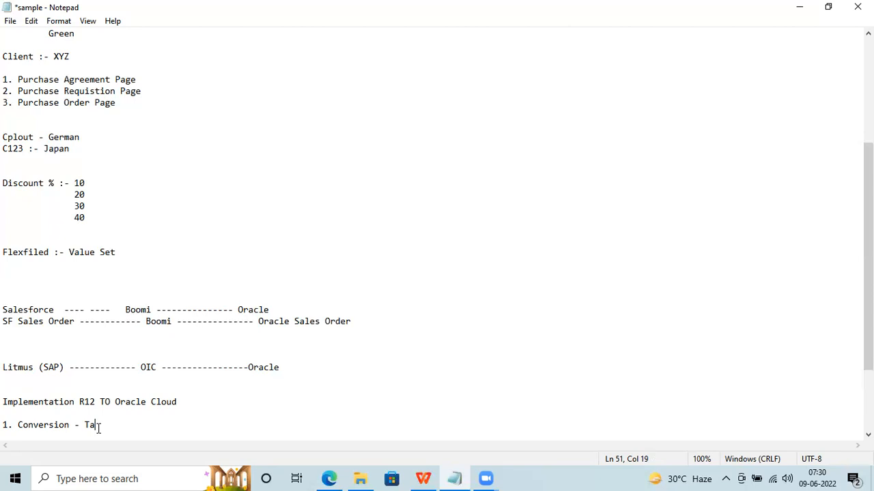
{"action": "key", "text": "BackSpace"}
{"action": "key", "text": "BackSpace"}
{"action": "key", "text": "Return"}
{"action": "type", "text": "2. Integration"}
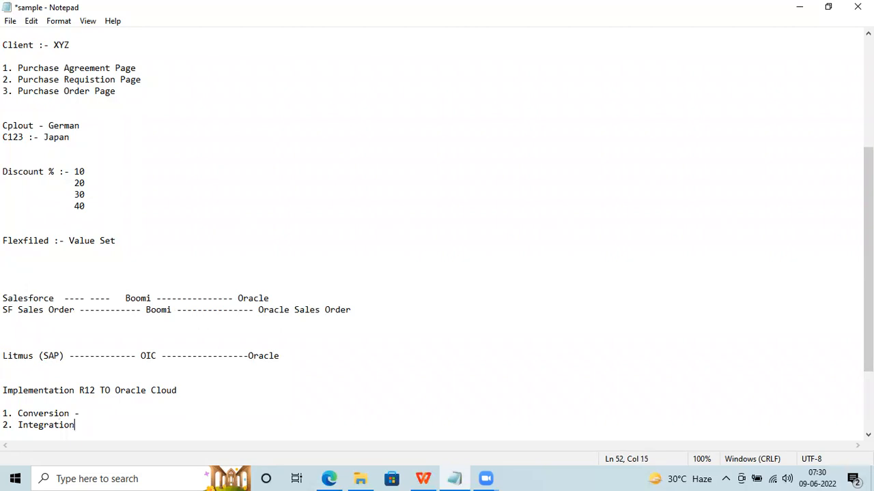
{"action": "key", "text": "Return"}
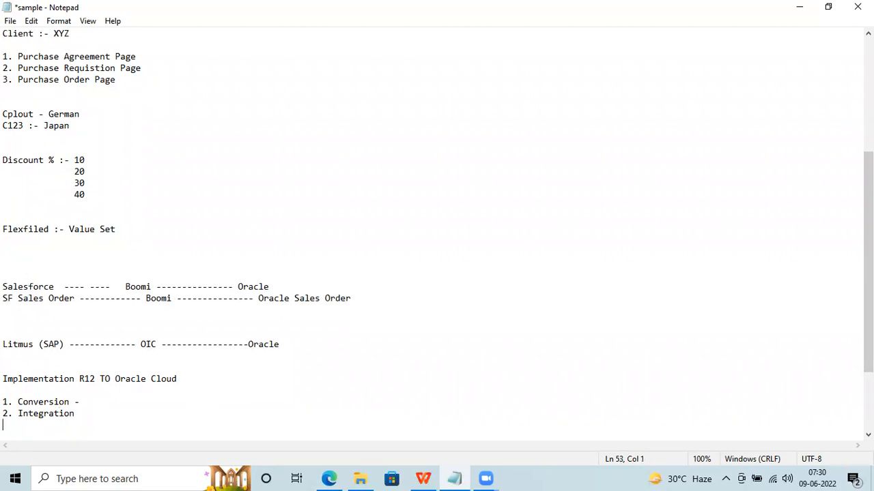
{"action": "type", "text": "3"}
{"action": "key", "text": "BackSpace"}
{"action": "type", "text": "3. Fi"}
{"action": "key", "text": "BackSpace"}
{"action": "type", "text": "unctional"}
Describe Conversion as 'Taking the data and pushing into Cloud'.
{"action": "left_click", "coordinate": [113, 403]}
{"action": "type", "text": "Tak"}
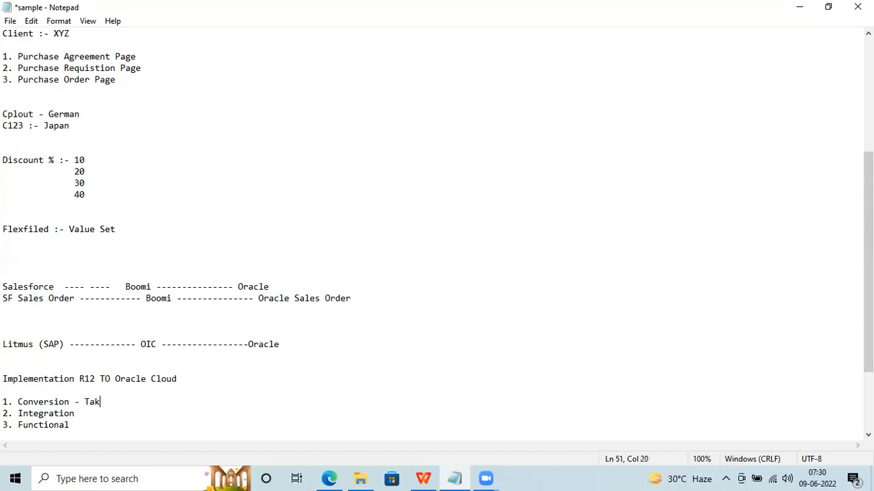
{"action": "type", "text": "ing the data and push"}
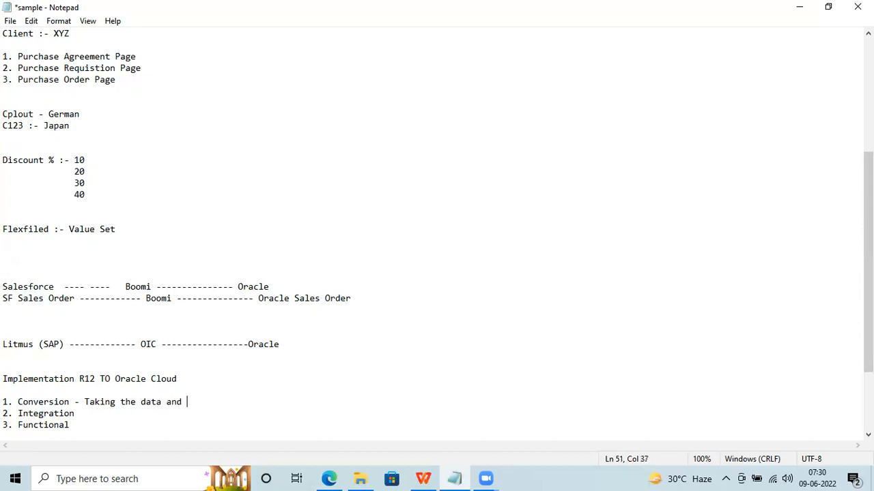
{"action": "key", "text": "BackSpace"}
{"action": "type", "text": "hing into Cloud"}
Add 'Bring/Push Out the data from Cloud' to Integration and '- Configure the' to Functional.
{"action": "left_click", "coordinate": [83, 417]}
{"action": "type", "text": "-"}
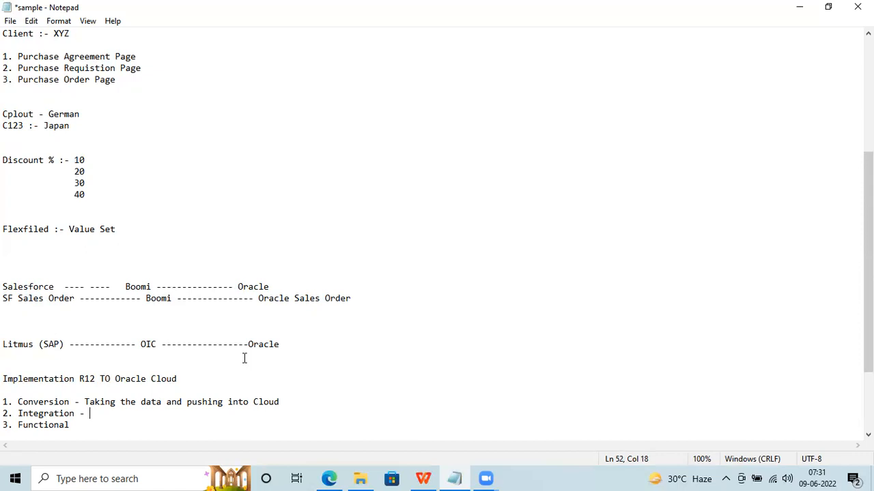
{"action": "type", "text": "Bring/Push Out "}
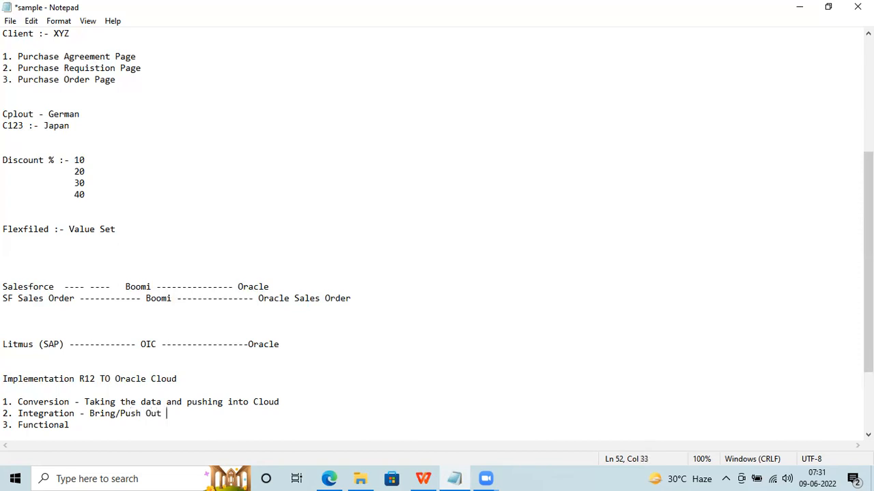
{"action": "type", "text": "the data from Cloud"}
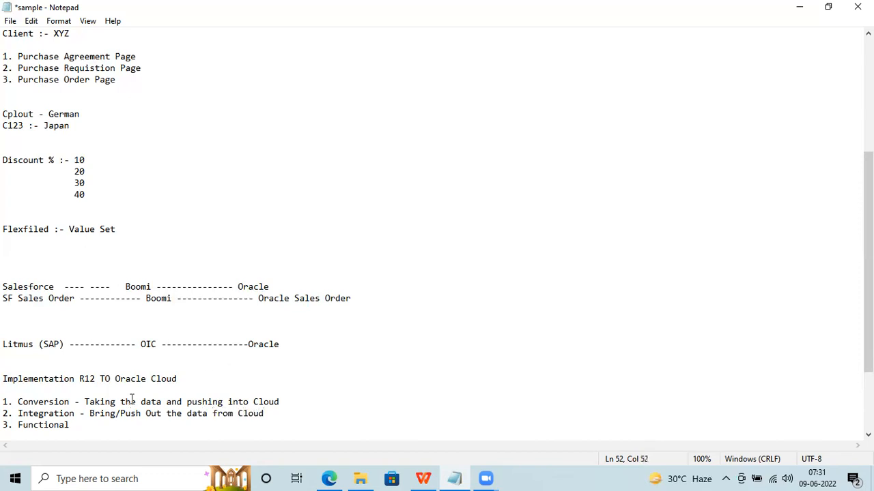
{"action": "left_click", "coordinate": [84, 425]}
{"action": "type", "text": "- Configure the"}
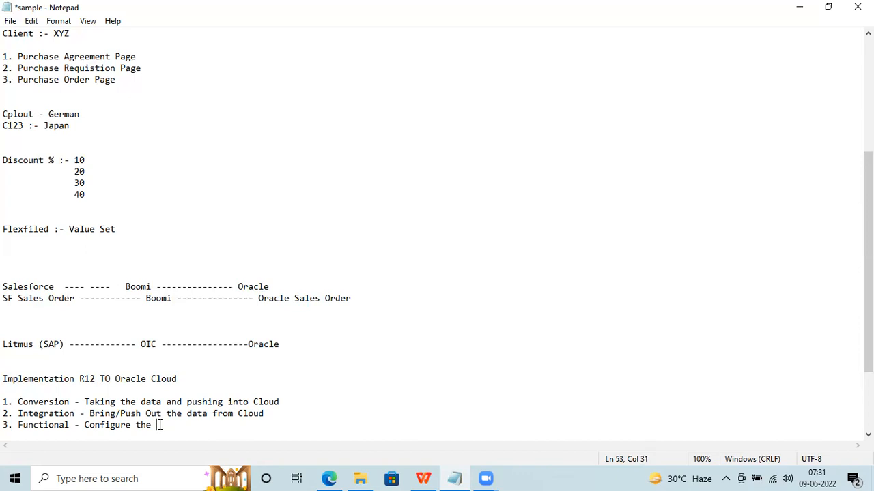
Move the '3. Functional - Configure the' line above the Conversion item.
{"action": "left_click", "coordinate": [5, 425], "text": "shift"}
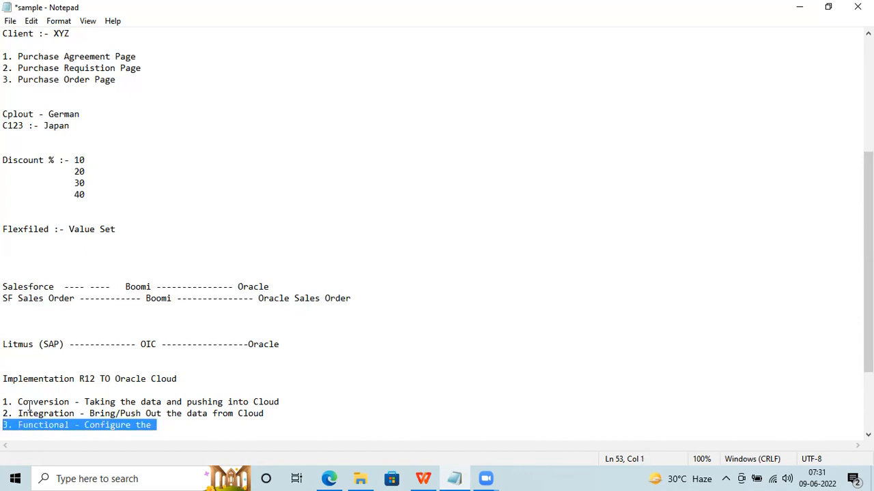
{"action": "left_click", "coordinate": [163, 424]}
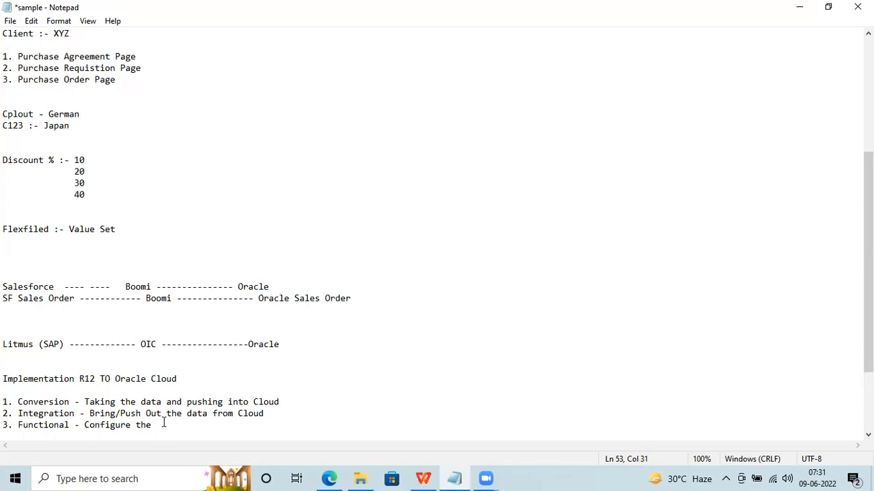
{"action": "left_click_drag", "start_coordinate": [160, 427], "coordinate": [4, 391]}
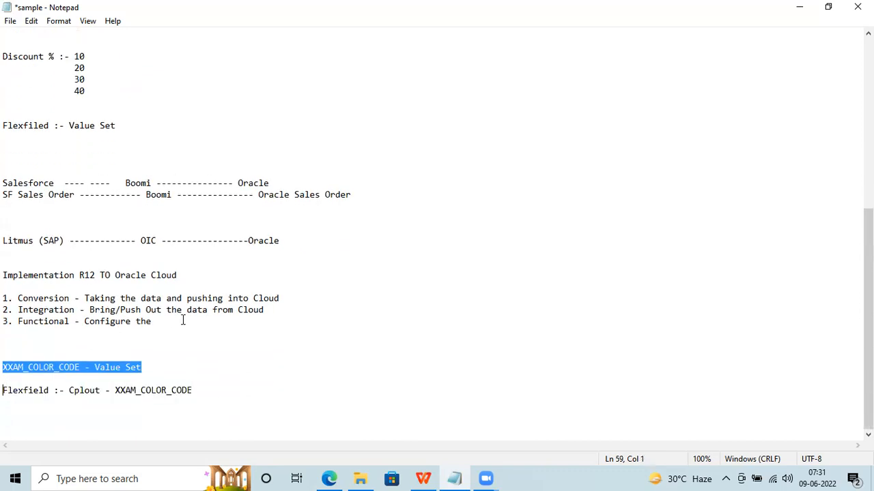
{"action": "left_click_drag", "start_coordinate": [277, 310], "coordinate": [95, 301]}
{"action": "left_click", "coordinate": [6, 331]}
{"action": "left_click_drag", "start_coordinate": [5, 331], "coordinate": [6, 323]}
{"action": "key", "text": "ctrl+c"}
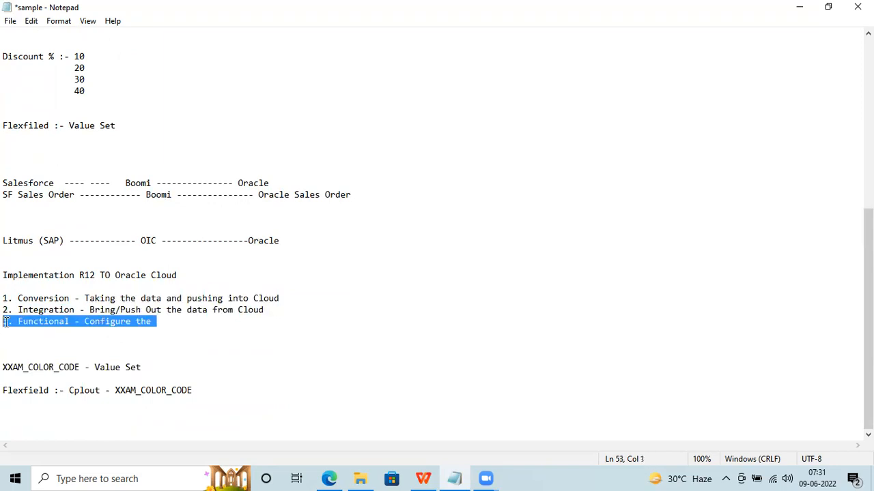
{"action": "key", "text": "BackSpace"}
{"action": "key", "text": "BackSpace"}
{"action": "key", "text": "Up"}
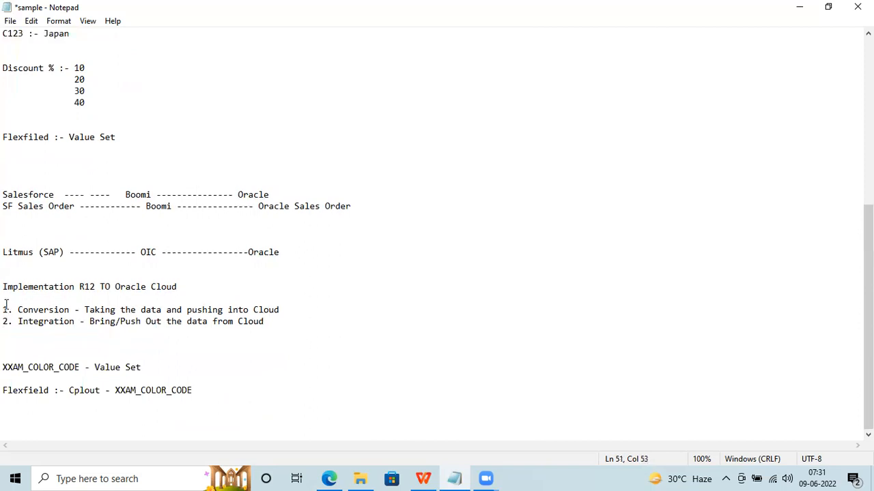
{"action": "key", "text": "Home"}
{"action": "key", "text": "Up"}
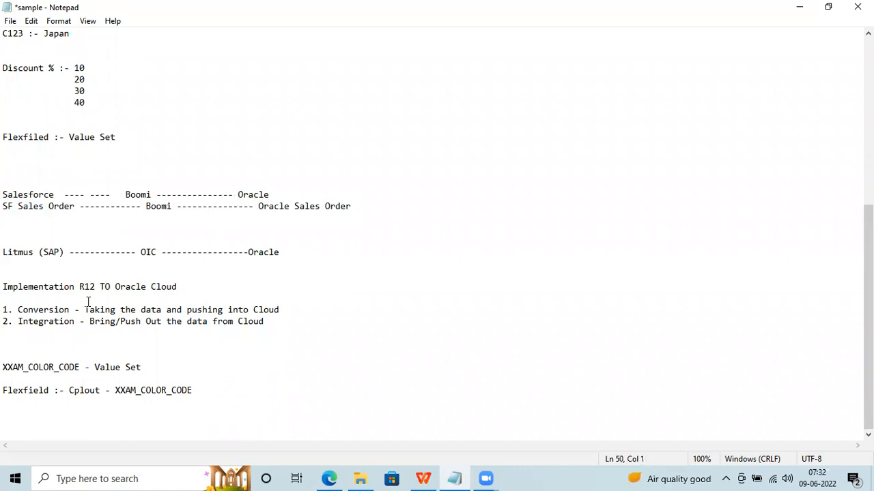
{"action": "key", "text": "Return"}
{"action": "key", "text": "ctrl+v"}
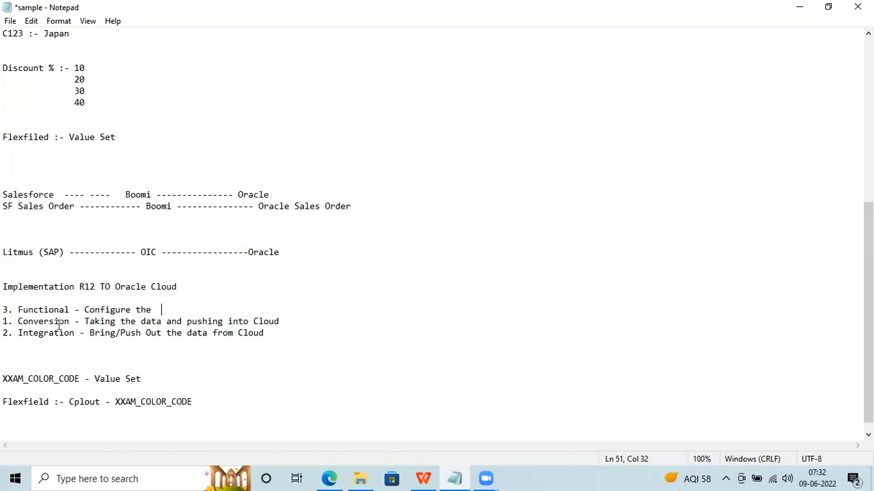
Finish the Functional line so it reads '3. Functional - Configure the thing'.
{"action": "double_click", "coordinate": [44, 310]}
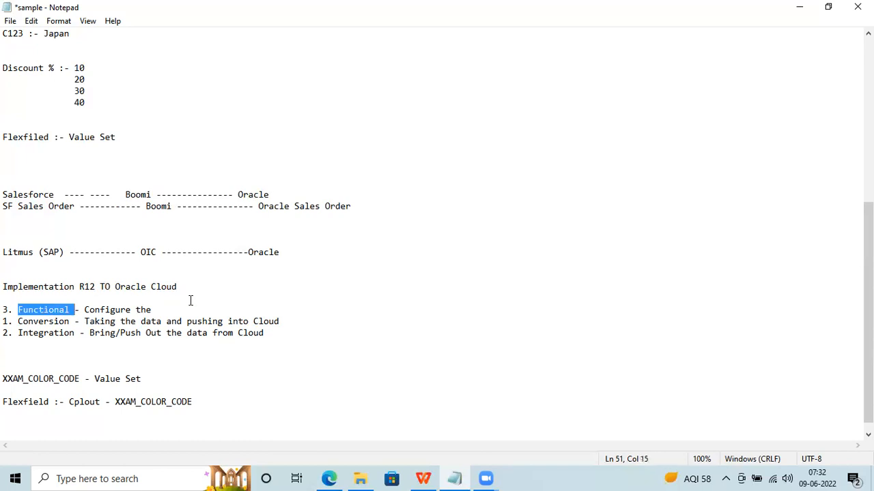
{"action": "left_click", "coordinate": [166, 310]}
{"action": "key", "text": "BackSpace"}
{"action": "key", "text": "BackSpace"}
{"action": "type", "text": "thing"}
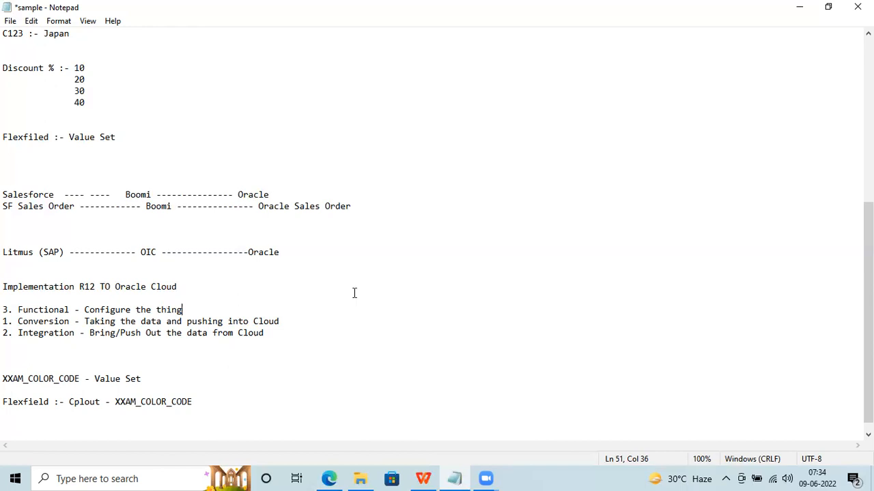
Change the heading to 'Implementation R12/11i TO Oracle Cloud'.
{"action": "left_click_drag", "start_coordinate": [276, 333], "coordinate": [5, 198]}
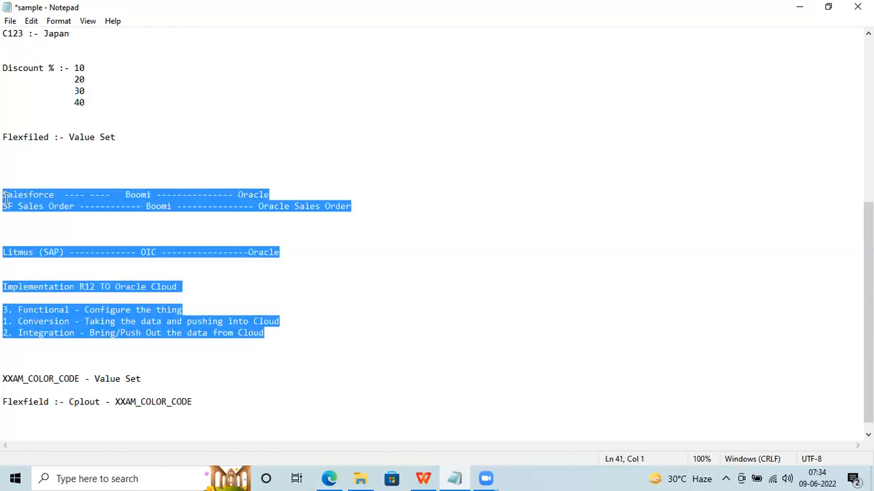
{"action": "key", "text": "Delete"}
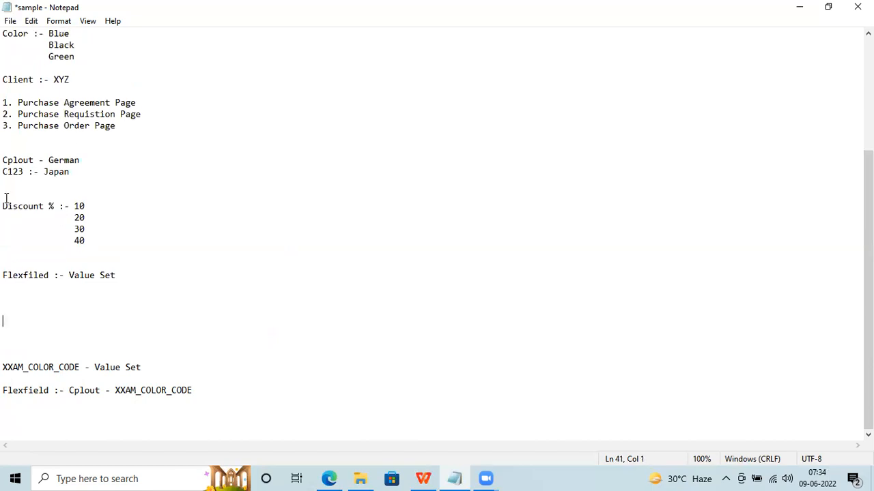
{"action": "key", "text": "ctrl+z"}
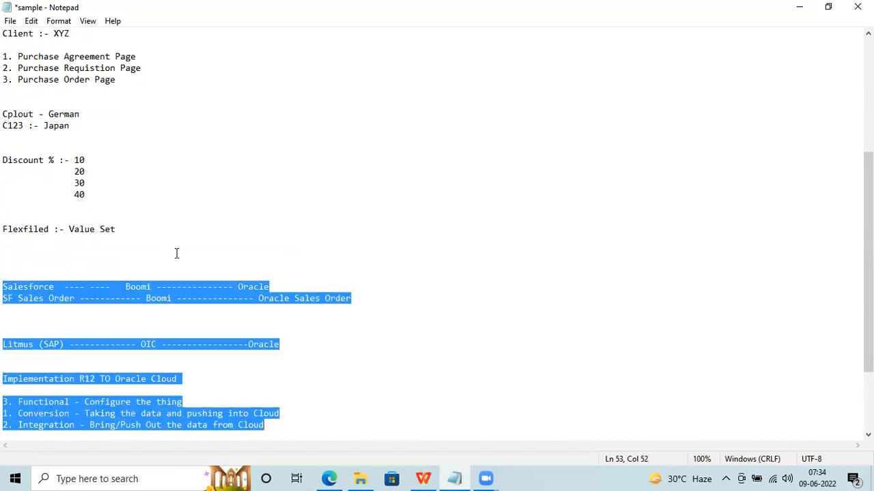
{"action": "left_click", "coordinate": [242, 404]}
{"action": "left_click", "coordinate": [97, 378]}
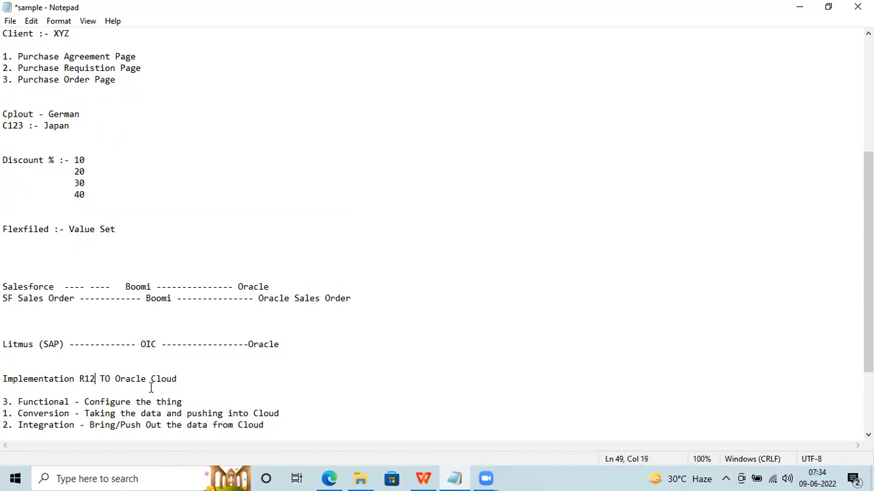
{"action": "type", "text": "/11"}
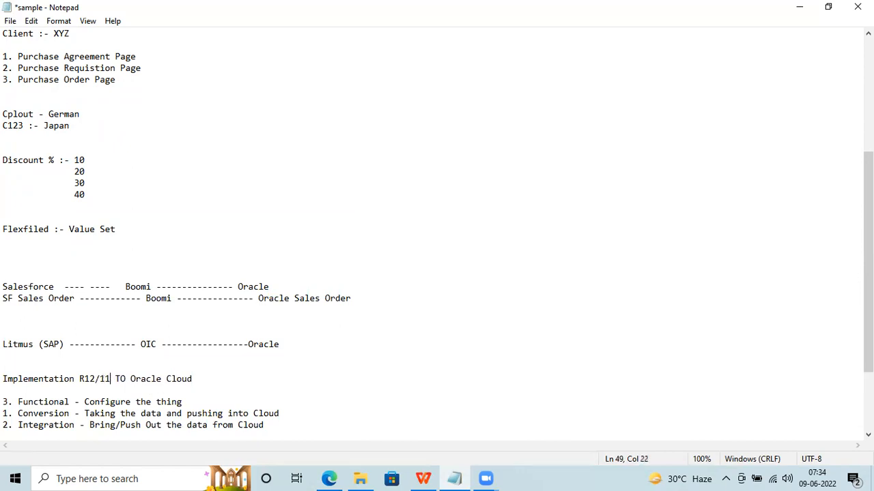
{"action": "type", "text": "i"}
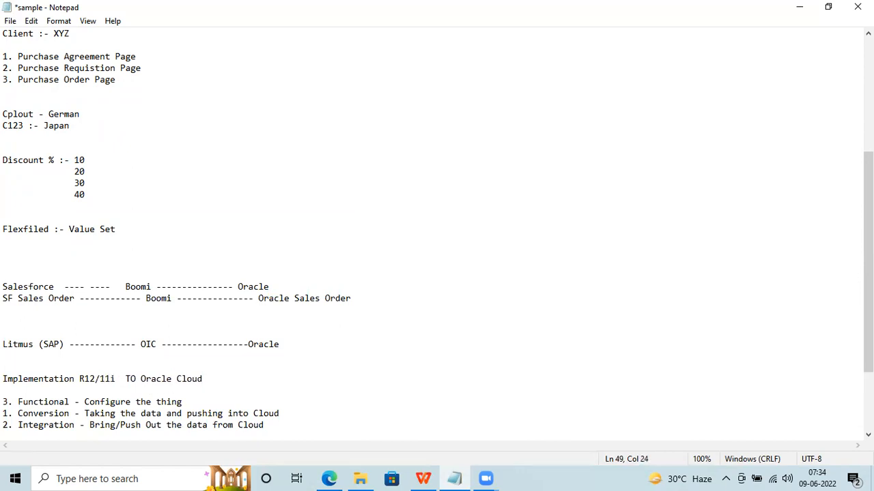
Renumber the list as 1. Functional, 2. Conversion, 3. Integration.
{"action": "left_click", "coordinate": [275, 424]}
{"action": "scroll", "coordinate": [275, 425], "scroll_direction": "down", "scroll_amount": 2}
{"action": "left_click", "coordinate": [5, 402]}
{"action": "left_click", "coordinate": [8, 366]}
{"action": "left_click", "coordinate": [11, 333]}
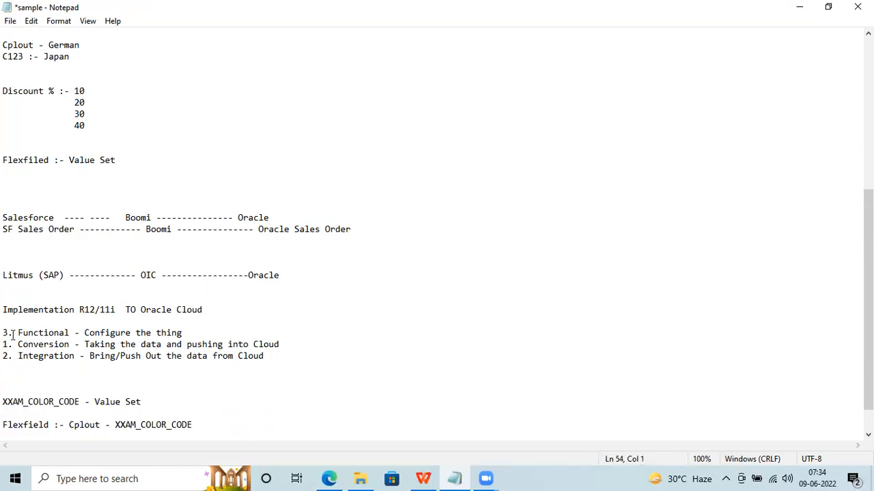
{"action": "key", "text": "BackSpace"}
{"action": "type", "text": "1"}
{"action": "key", "text": "Right"}
{"action": "key", "text": "Right"}
{"action": "left_click", "coordinate": [8, 344]}
{"action": "key", "text": "BackSpace"}
{"action": "type", "text": "2"}
{"action": "left_click", "coordinate": [8, 356]}
{"action": "key", "text": "BackSpace"}
{"action": "type", "text": "3"}
{"action": "left_click_drag", "start_coordinate": [275, 355], "coordinate": [6, 312]}
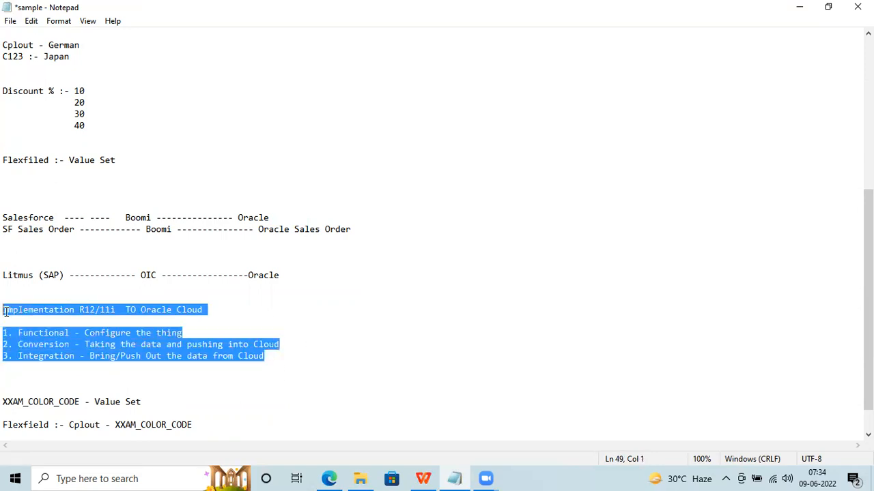
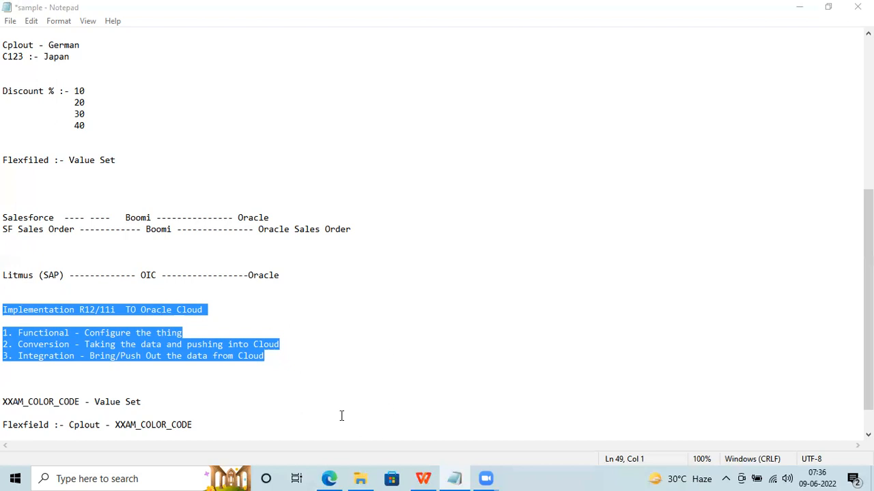
Bring the Oracle Setup: Procurement browser page back in front of the Notepad notes.
{"action": "left_click", "coordinate": [329, 478]}
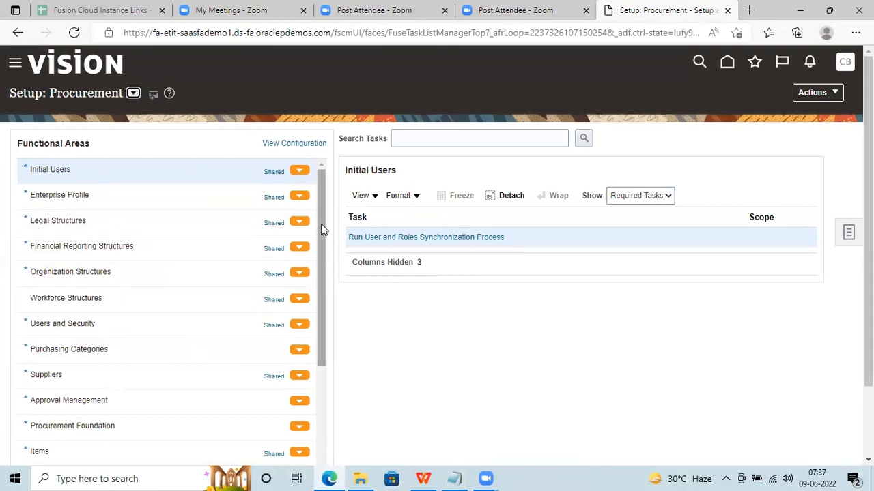
Keep Procurement as the offering and list the Purchasing Foundation functional area's tasks.
{"action": "left_click", "coordinate": [132, 94]}
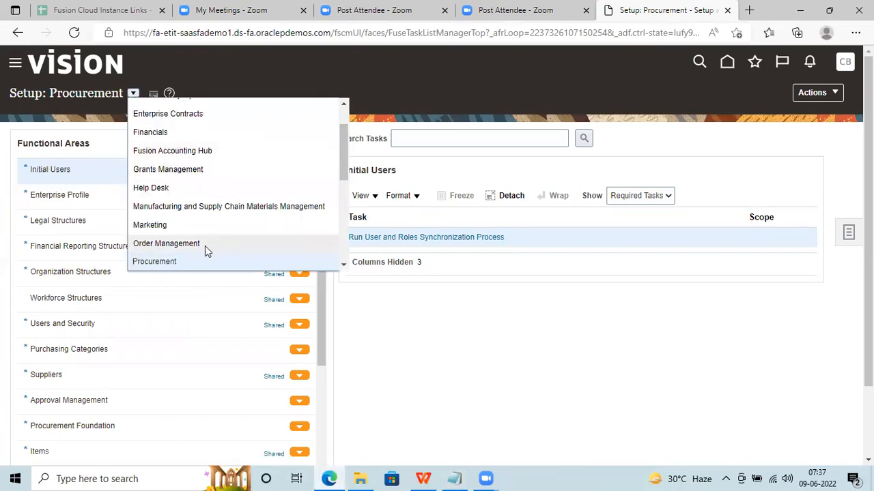
{"action": "left_click", "coordinate": [186, 260]}
{"action": "left_click_drag", "start_coordinate": [321, 301], "coordinate": [320, 363]}
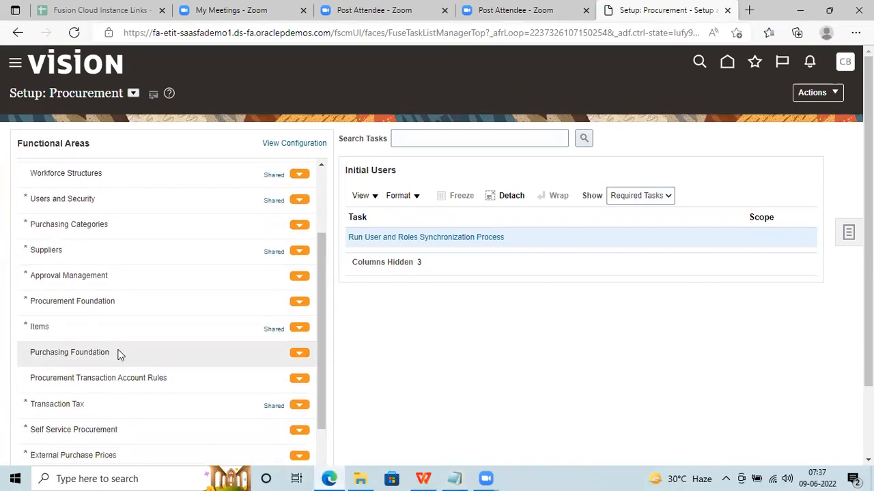
{"action": "left_click", "coordinate": [112, 348]}
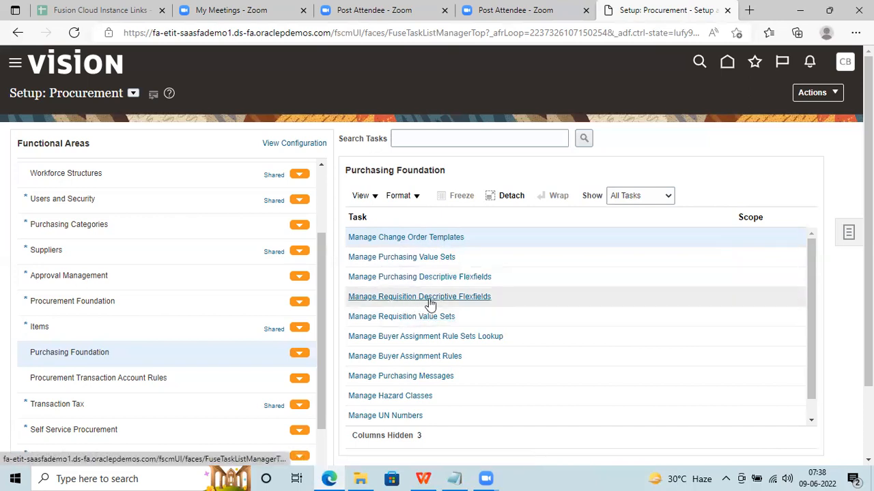
Look over the 'Flexfiled' and 'Value' words in the Notepad notes, then return to Oracle.
{"action": "left_click", "coordinate": [454, 478]}
{"action": "left_click", "coordinate": [141, 139]}
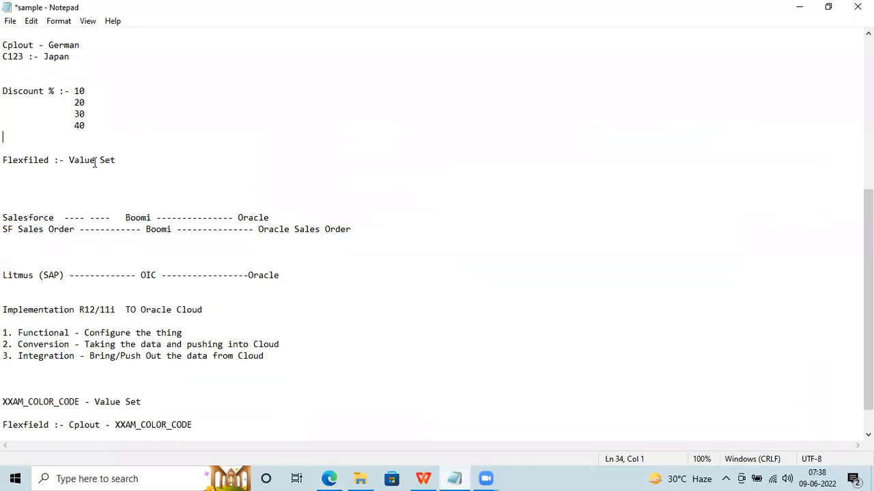
{"action": "double_click", "coordinate": [91, 163]}
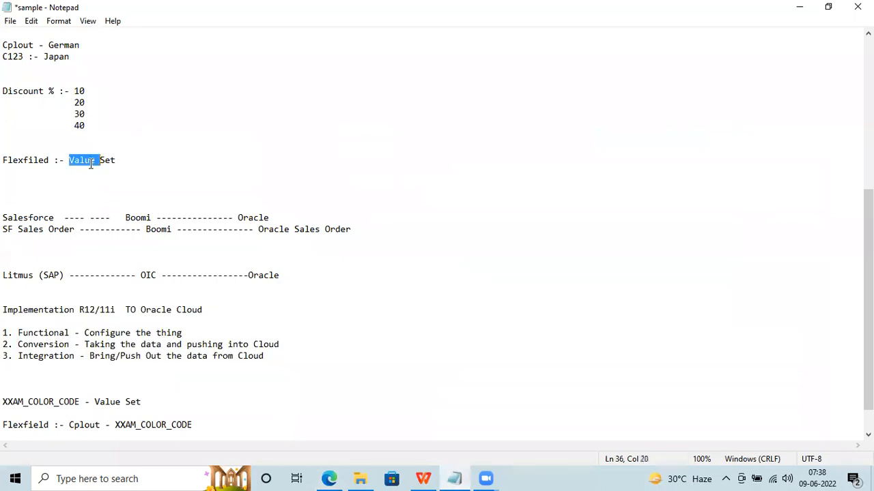
{"action": "double_click", "coordinate": [43, 158]}
{"action": "left_click", "coordinate": [328, 479]}
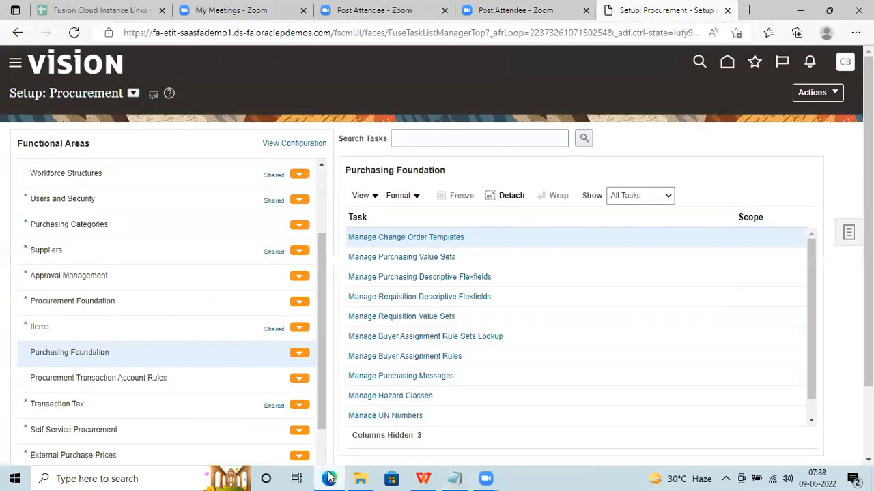
Open Manage Purchasing Descriptive Flexfields and search the Common Purchasing Entities module.
{"action": "left_click", "coordinate": [407, 277]}
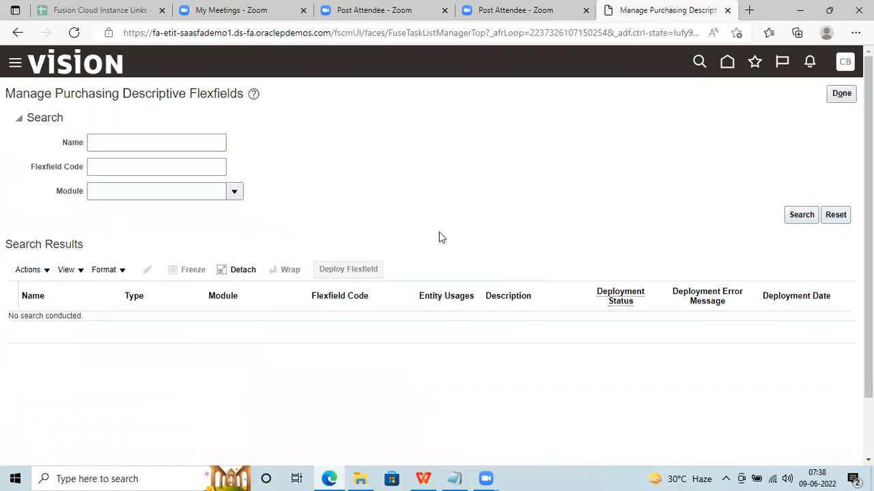
{"action": "left_click", "coordinate": [234, 191]}
{"action": "left_click", "coordinate": [253, 214]}
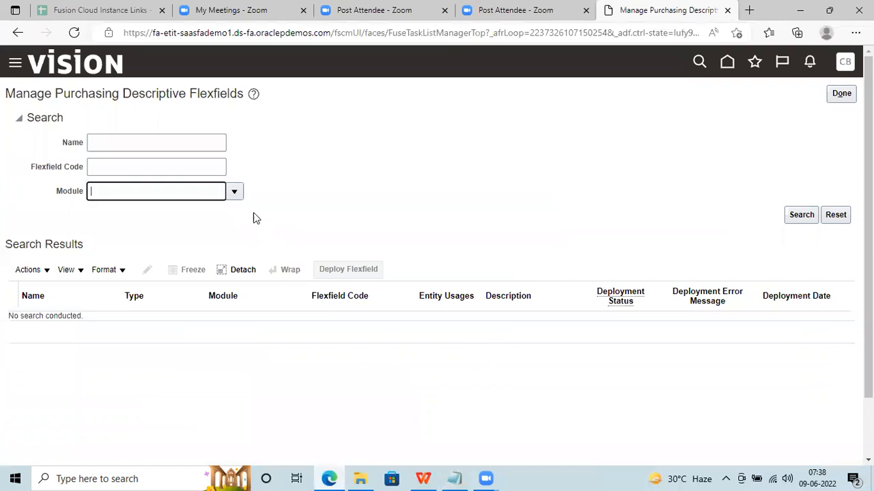
{"action": "left_click", "coordinate": [800, 214]}
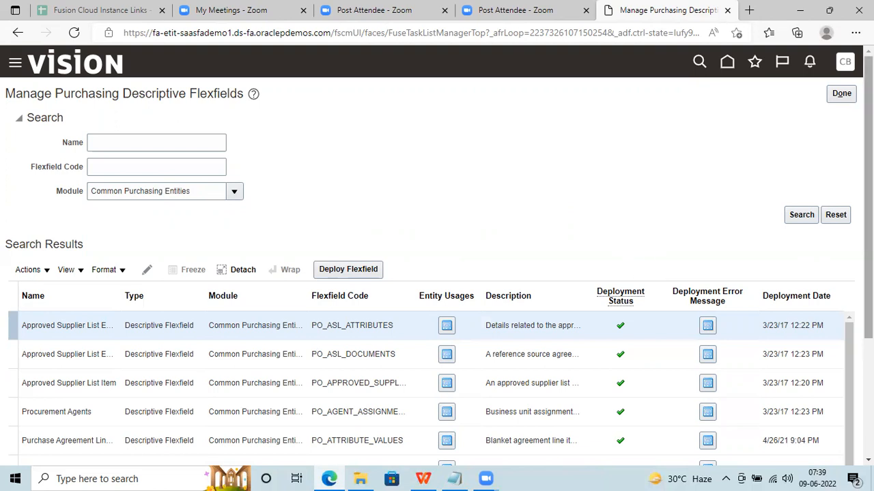
Widen the Name column of the flexfield search results and scroll through them.
{"action": "left_click_drag", "start_coordinate": [868, 198], "coordinate": [868, 278]}
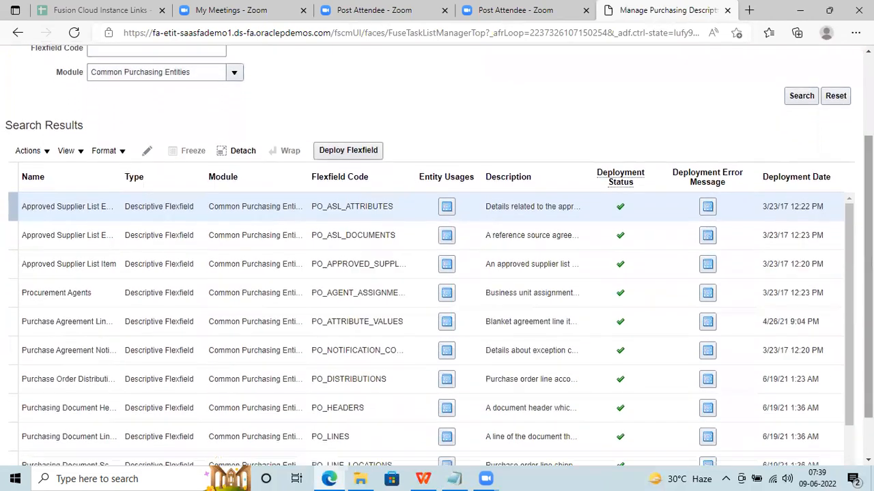
{"action": "left_click_drag", "start_coordinate": [120, 174], "coordinate": [136, 175]}
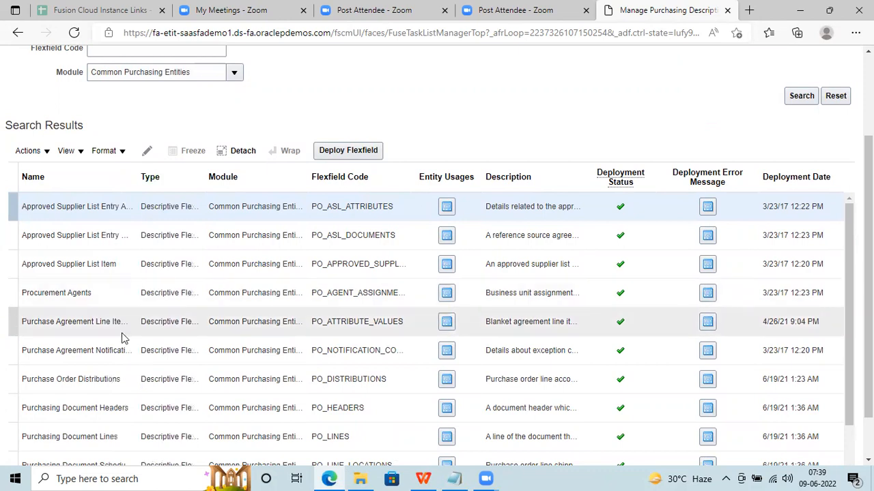
{"action": "scroll", "coordinate": [707, 267], "scroll_direction": "down", "scroll_amount": 1}
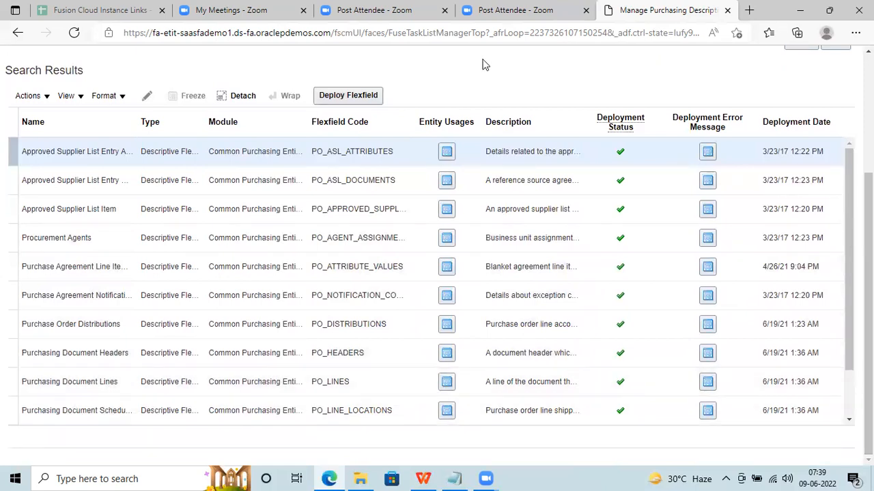
Change Notepad's line 3 from 'Purchase Order Page' to 'Purchase Order Line Section' and return to Oracle.
{"action": "left_click", "coordinate": [454, 479]}
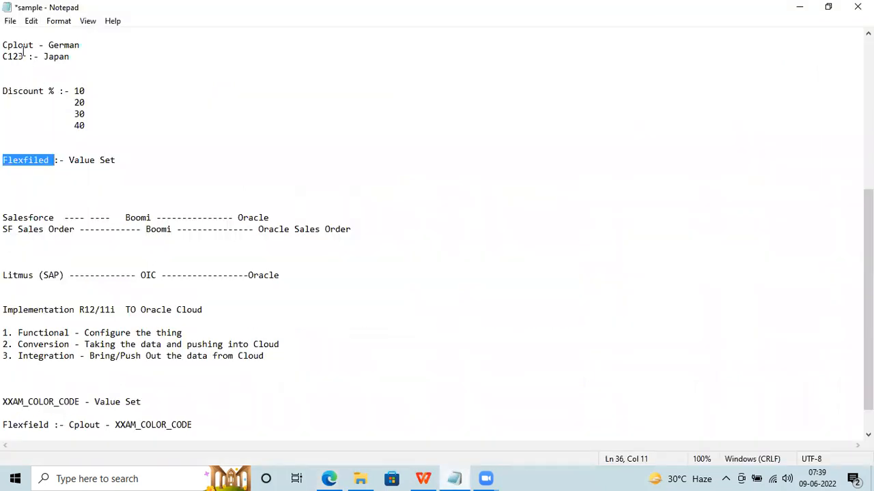
{"action": "left_click_drag", "start_coordinate": [868, 259], "coordinate": [869, 166]}
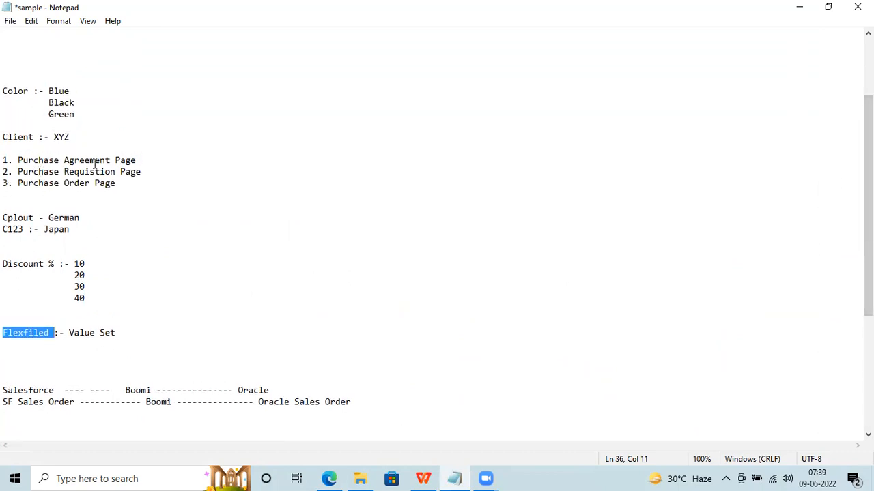
{"action": "left_click", "coordinate": [89, 182]}
{"action": "type", "text": "L"}
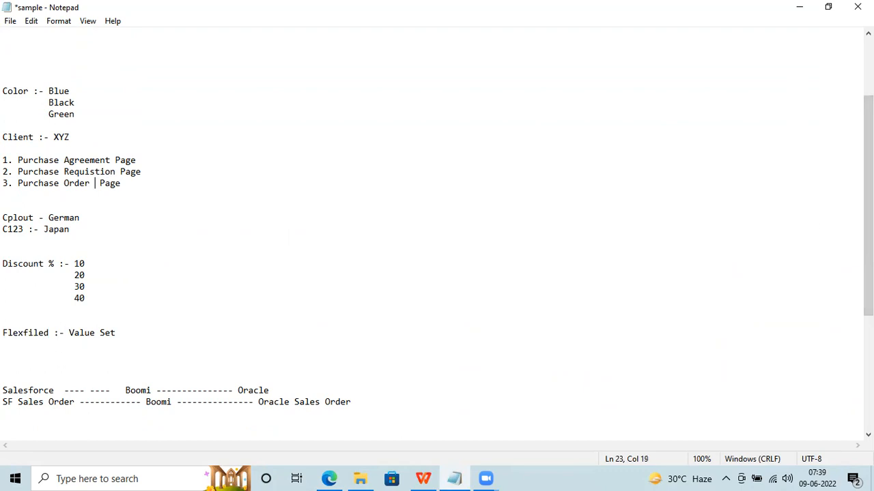
{"action": "type", "text": "ije"}
{"action": "key", "text": "BackSpace"}
{"action": "key", "text": "BackSpace"}
{"action": "key", "text": "BackSpace"}
{"action": "type", "text": "ne"}
{"action": "key", "text": "Right"}
{"action": "key", "text": "Right"}
{"action": "key", "text": "Right"}
{"action": "key", "text": "Right"}
{"action": "key", "text": "Right"}
{"action": "key", "text": "BackSpace"}
{"action": "key", "text": "BackSpace"}
{"action": "key", "text": "BackSpace"}
{"action": "key", "text": "BackSpace"}
{"action": "type", "text": "Section"}
{"action": "left_click", "coordinate": [329, 478]}
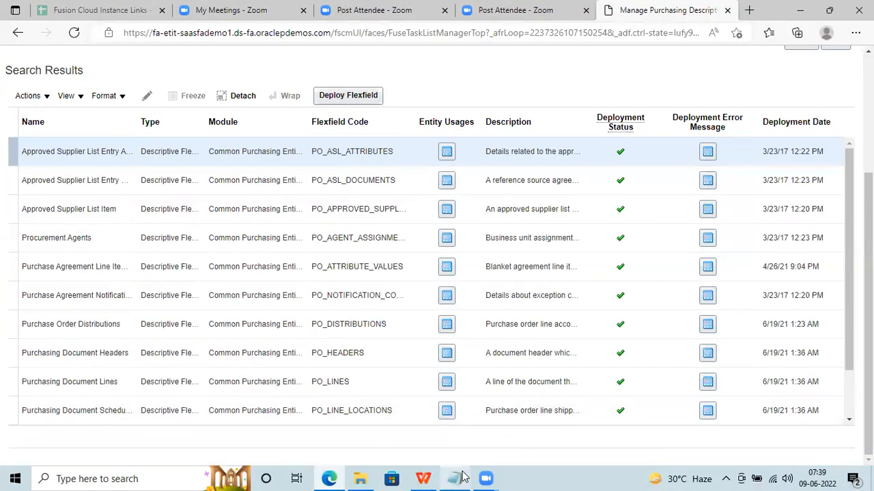
Select the Purchasing Document Headers row and open it in the flexfield editor.
{"action": "mouse_move", "coordinate": [462, 476]}
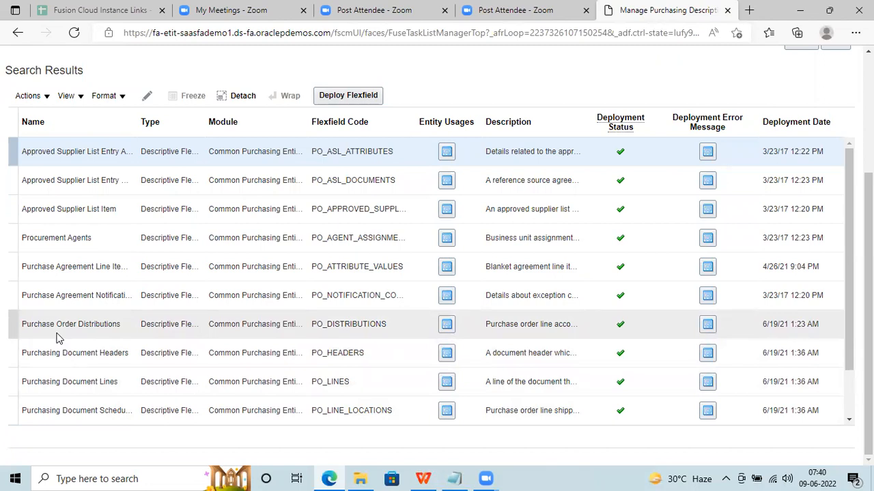
{"action": "left_click", "coordinate": [15, 349]}
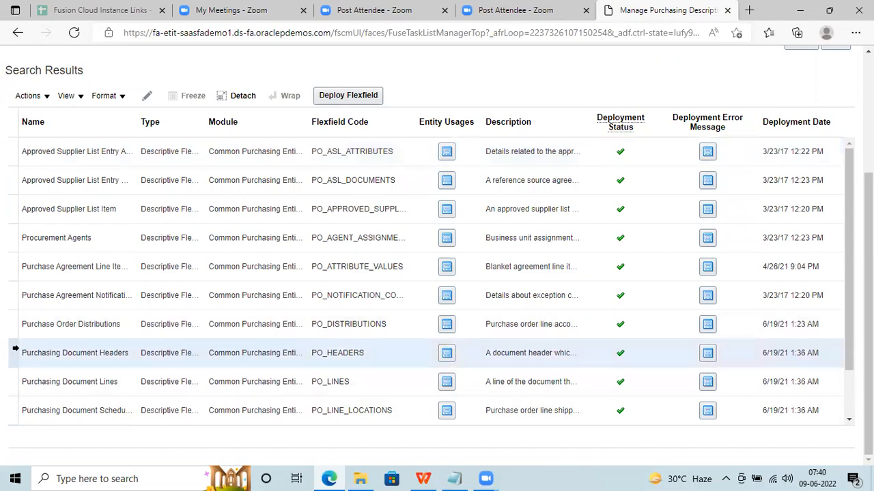
{"action": "left_click", "coordinate": [150, 96]}
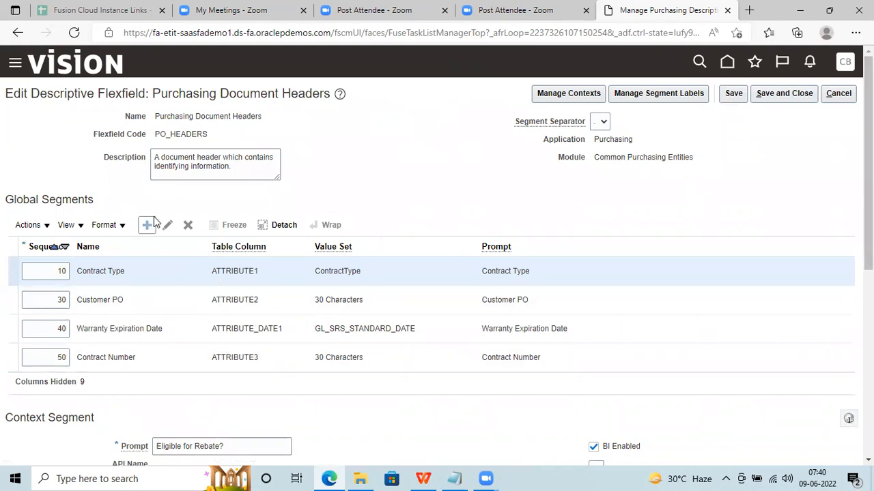
Delete the Contract Type, Customer PO, Warranty Expiration Date and Contract Number global segments, confirming each.
{"action": "left_click", "coordinate": [188, 225]}
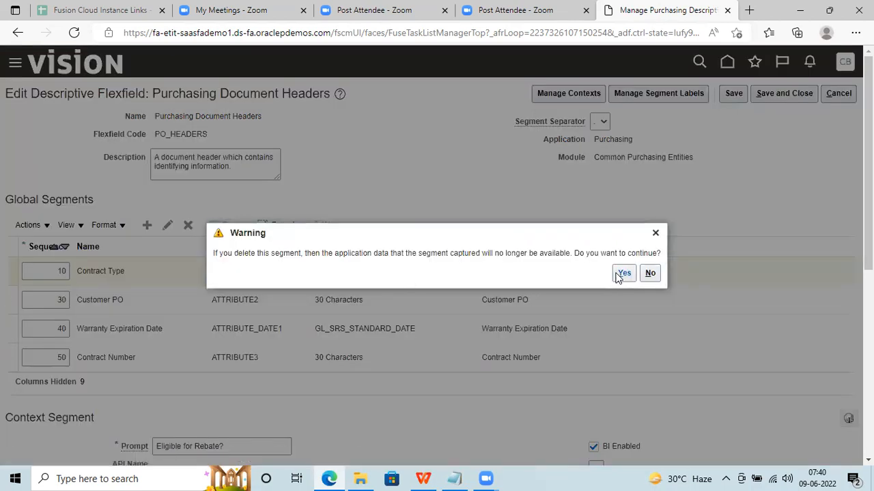
{"action": "left_click", "coordinate": [619, 274]}
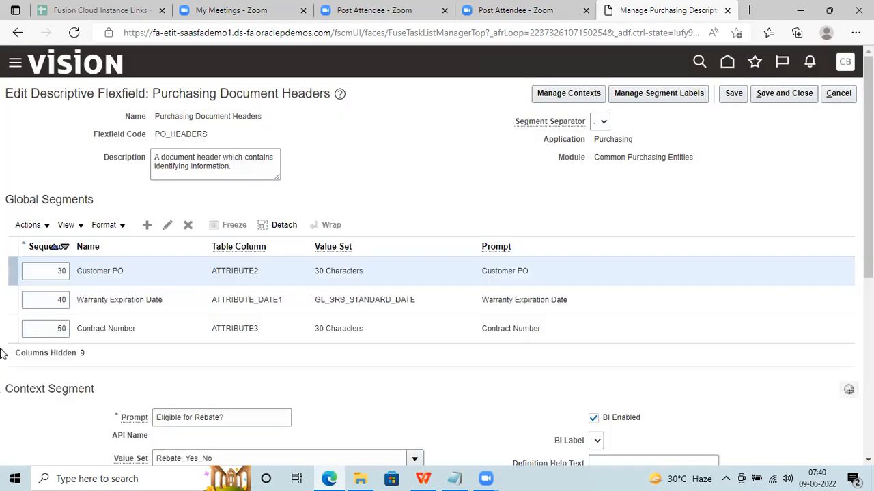
{"action": "left_click", "coordinate": [189, 226]}
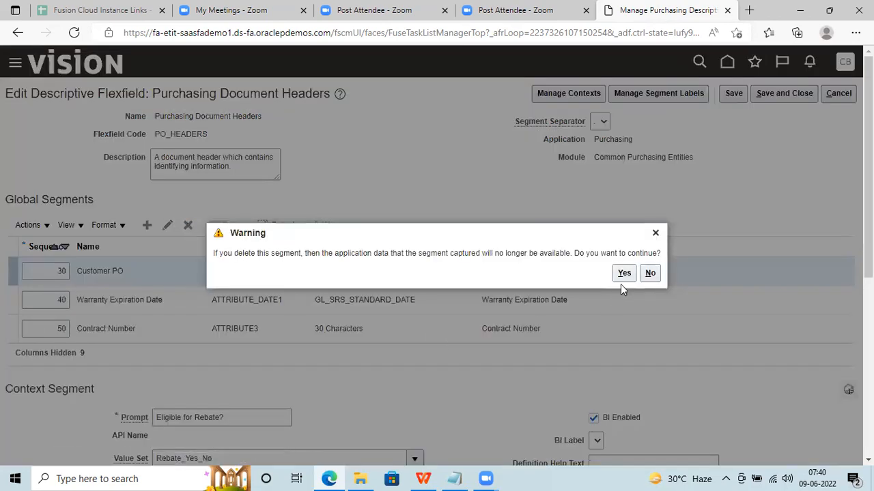
{"action": "left_click", "coordinate": [622, 273]}
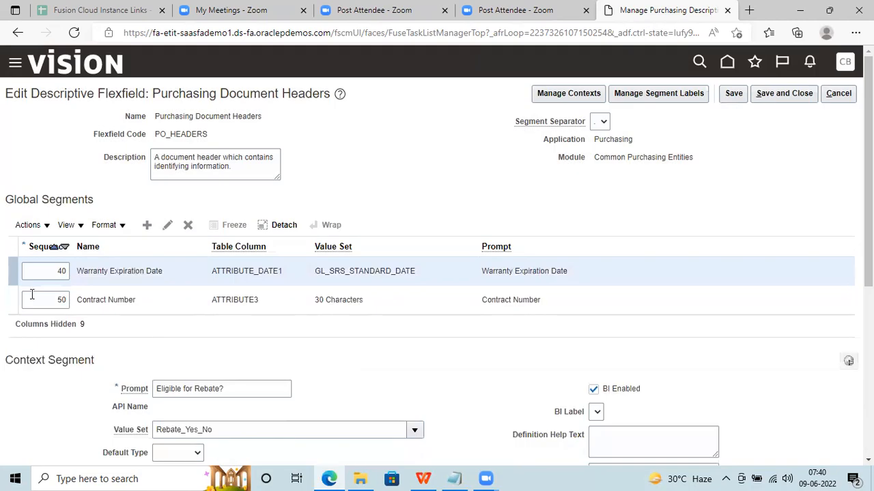
{"action": "left_click", "coordinate": [188, 225]}
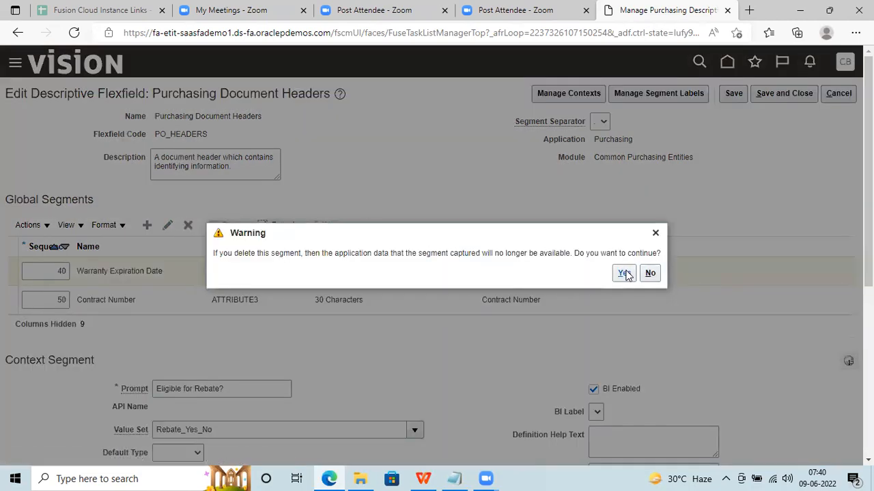
{"action": "left_click", "coordinate": [625, 273]}
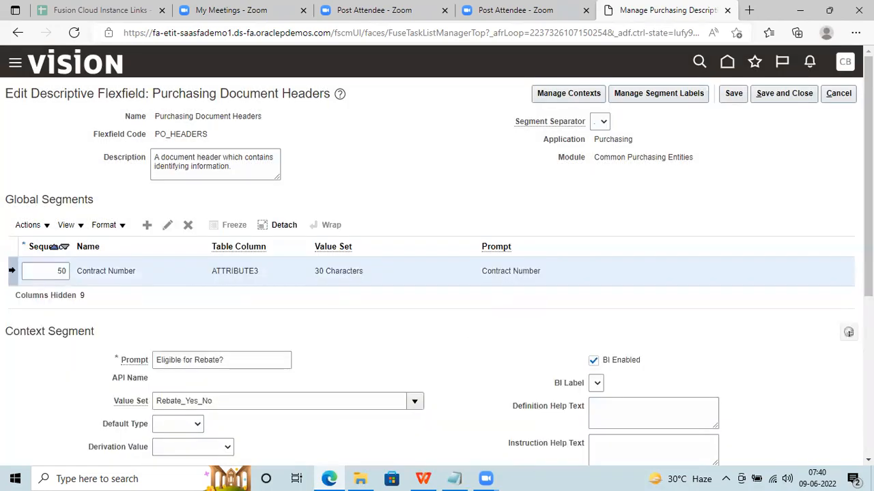
{"action": "left_click", "coordinate": [189, 225]}
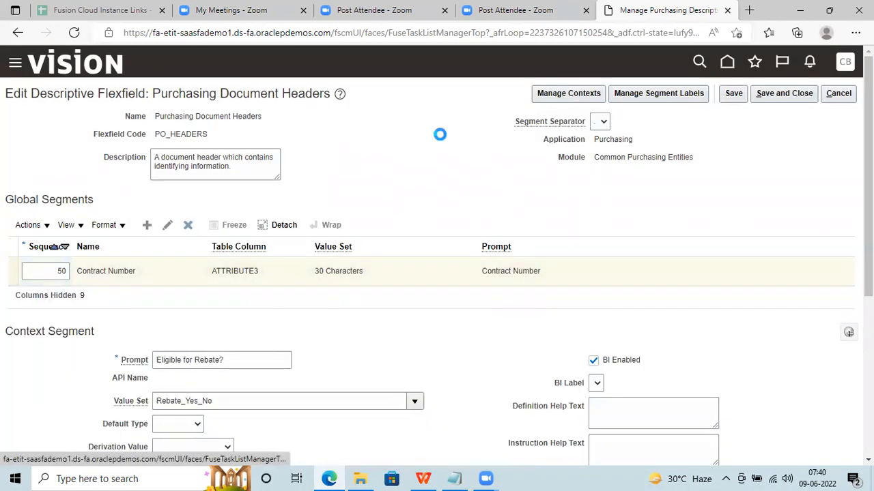
{"action": "left_click", "coordinate": [622, 279]}
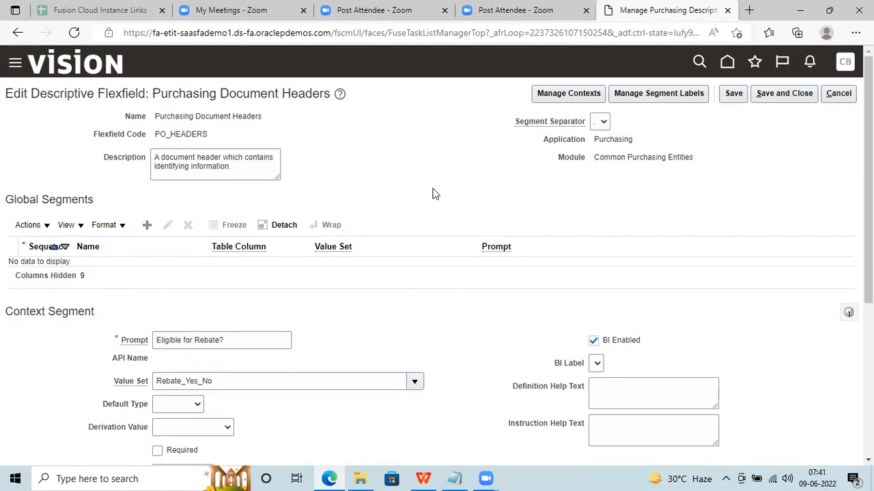
{"action": "left_click_drag", "start_coordinate": [266, 115], "coordinate": [155, 120]}
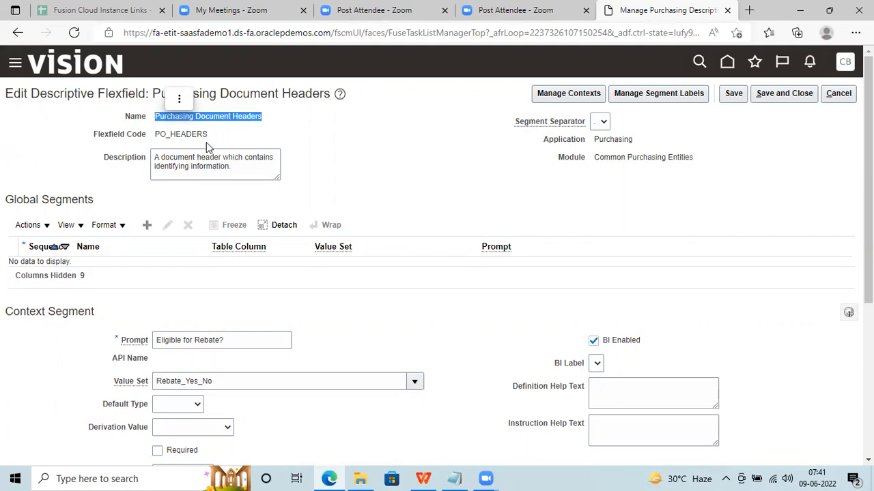
Start a new global segment for the PO_HEADERS flexfield, putting the cursor in its Name field.
{"action": "double_click", "coordinate": [194, 136]}
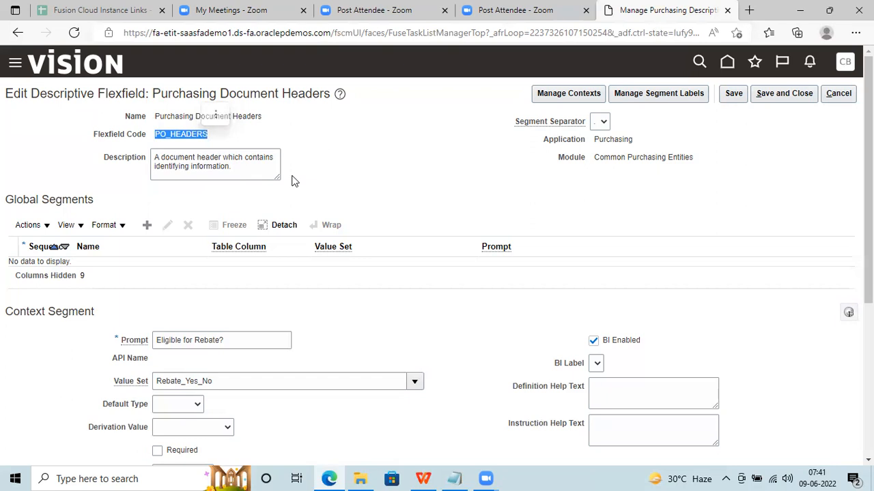
{"action": "left_click", "coordinate": [457, 201]}
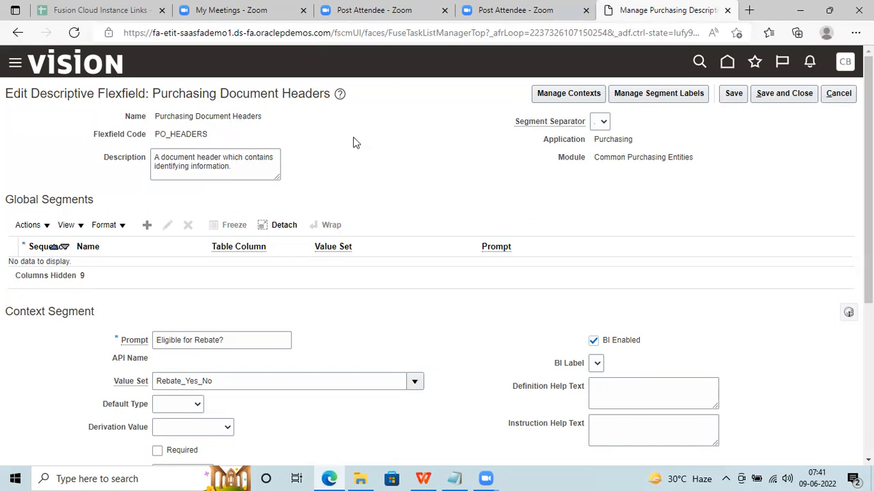
{"action": "left_click", "coordinate": [150, 225]}
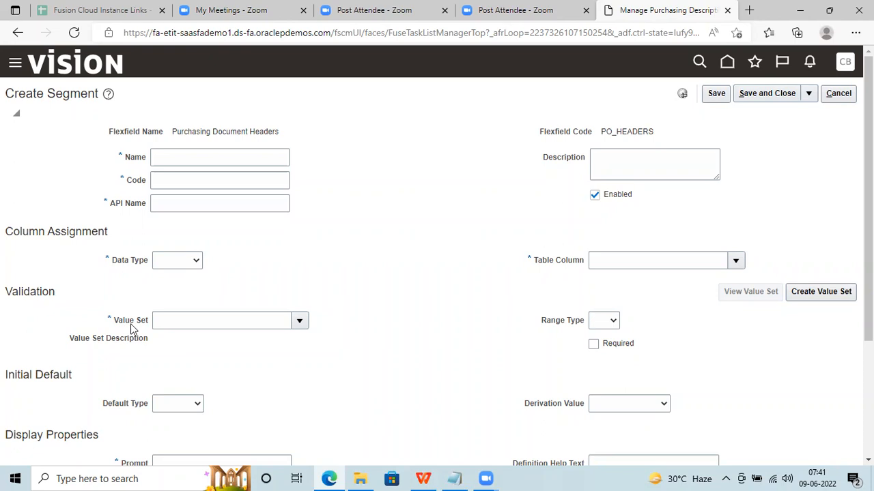
{"action": "left_click", "coordinate": [188, 157]}
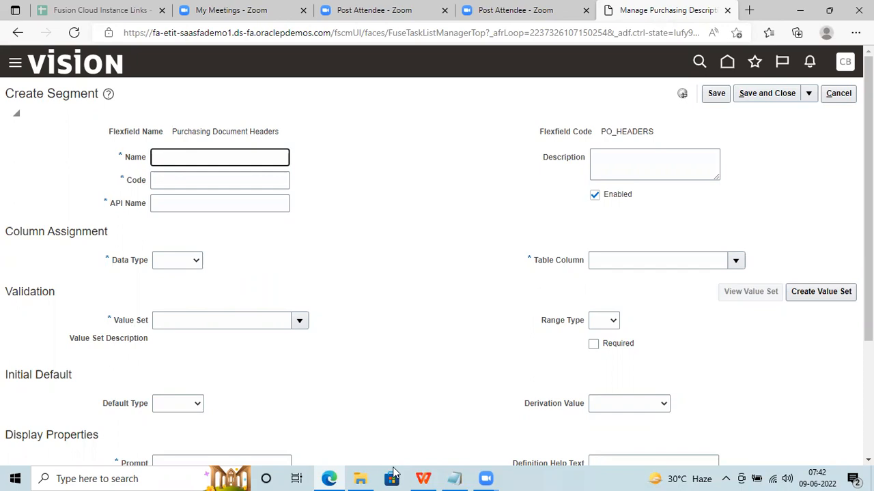
{"action": "left_click", "coordinate": [454, 478]}
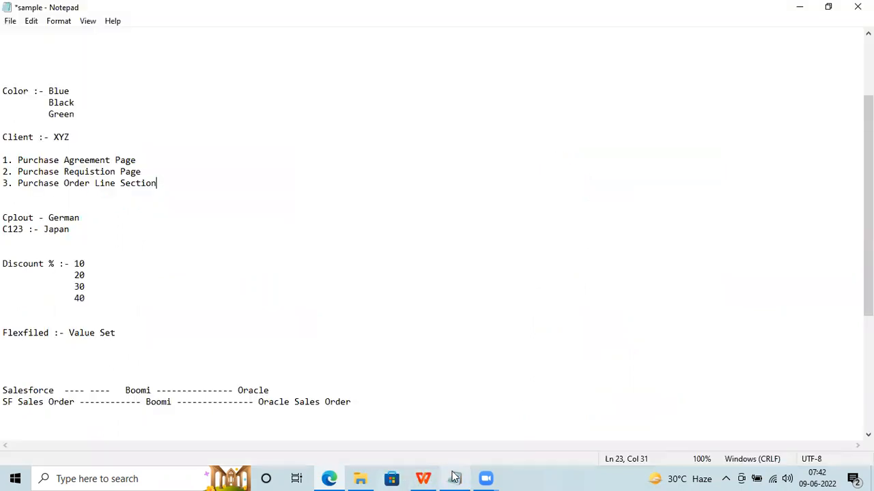
Check the 'Flexfiled :- Value Set' note, then return to the blank Create Segment form.
{"action": "double_click", "coordinate": [26, 334]}
{"action": "double_click", "coordinate": [93, 335]}
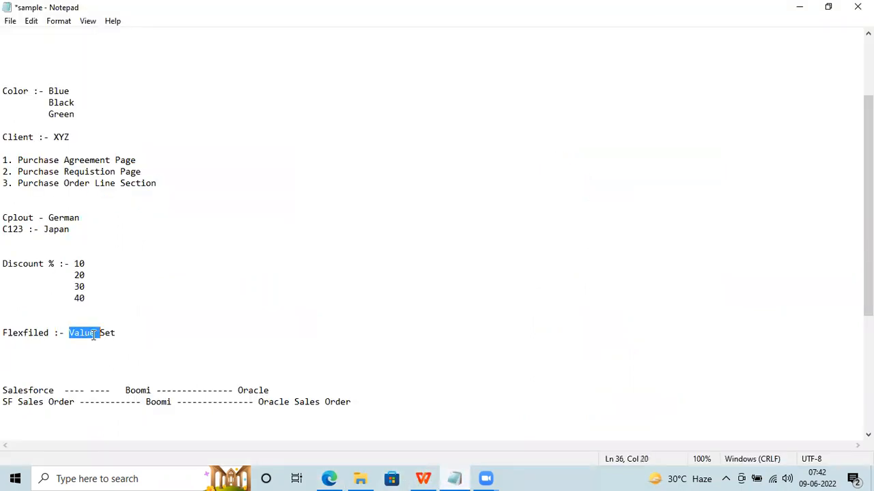
{"action": "left_click", "coordinate": [337, 478]}
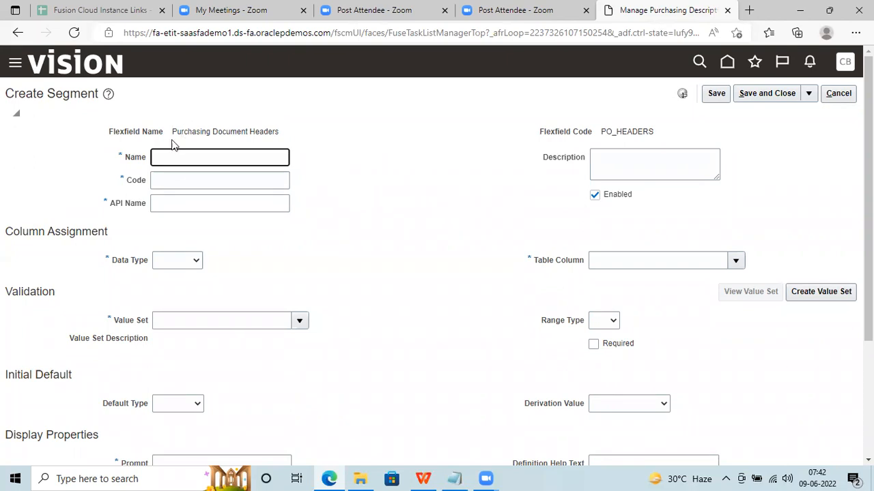
Cancel the unfilled Create Segment form after checking its flexfield name and Table Column field.
{"action": "left_click_drag", "start_coordinate": [172, 131], "coordinate": [274, 135]}
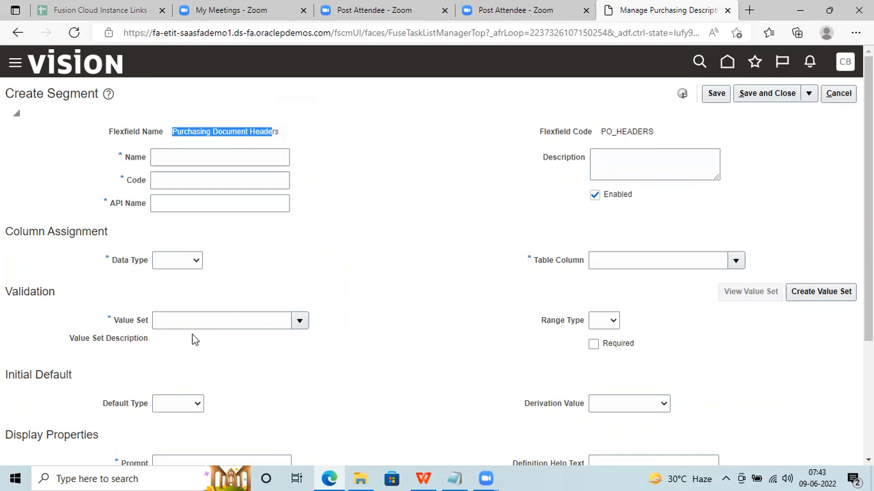
{"action": "left_click", "coordinate": [621, 260]}
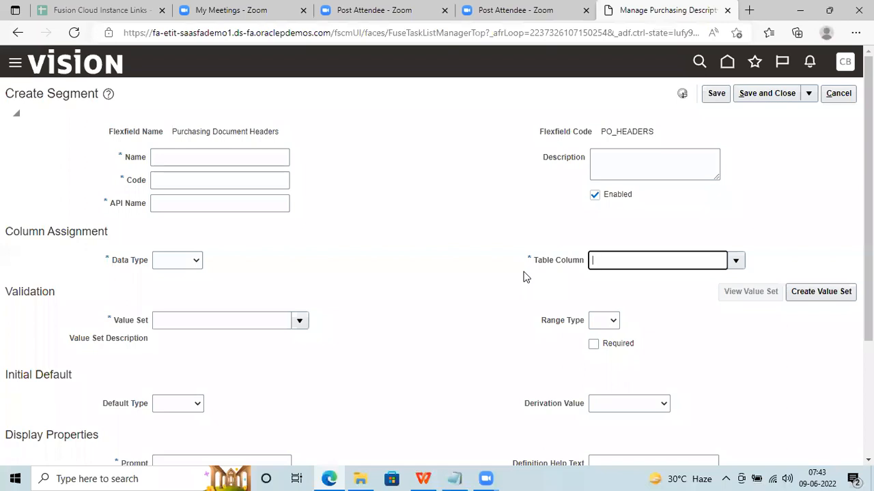
{"action": "left_click", "coordinate": [843, 99]}
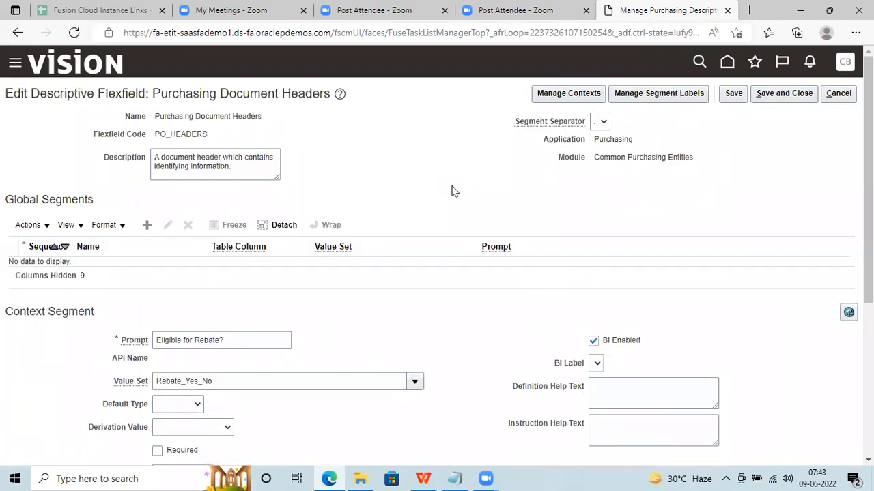
Cancel the flexfield editor and scroll the search results, where PO_HEADERS remains deployed.
{"action": "left_click", "coordinate": [842, 96]}
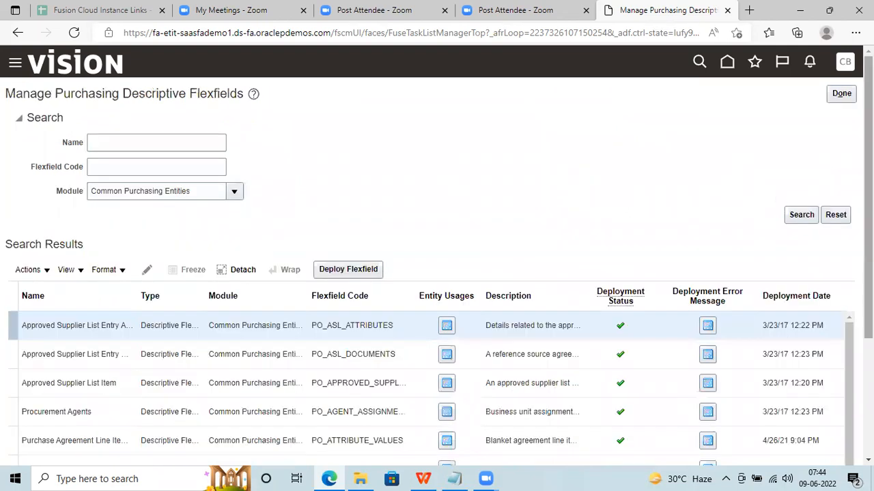
{"action": "scroll", "coordinate": [762, 197], "scroll_direction": "down", "scroll_amount": 2}
{"action": "scroll", "coordinate": [762, 197], "scroll_direction": "up", "scroll_amount": 1}
{"action": "scroll", "coordinate": [439, 257], "scroll_direction": "down", "scroll_amount": 1}
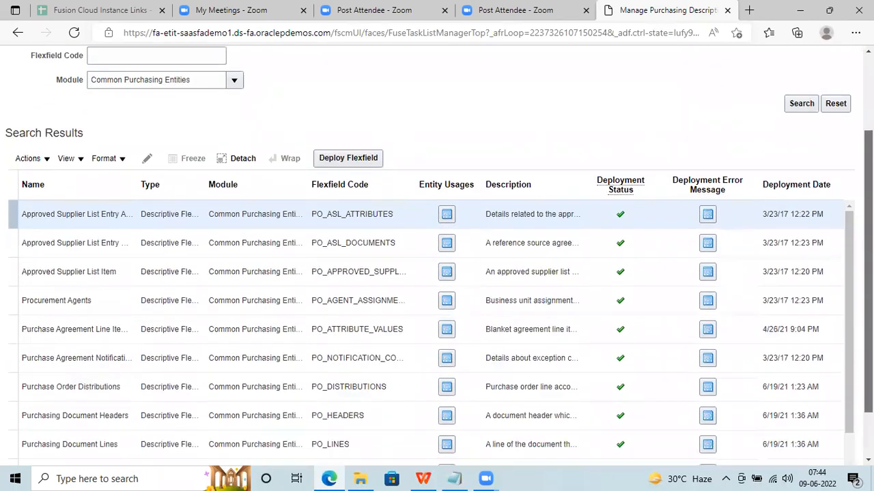
{"action": "scroll", "coordinate": [438, 257], "scroll_direction": "down", "scroll_amount": 1}
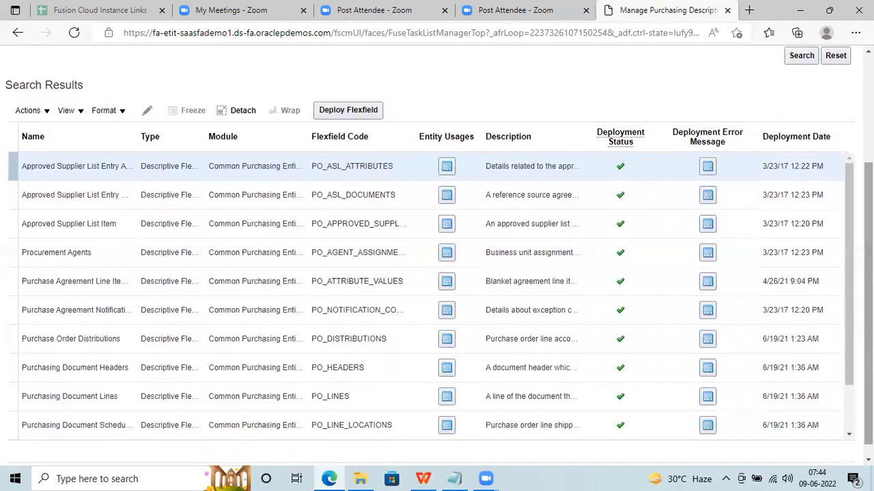
{"action": "left_click", "coordinate": [848, 435]}
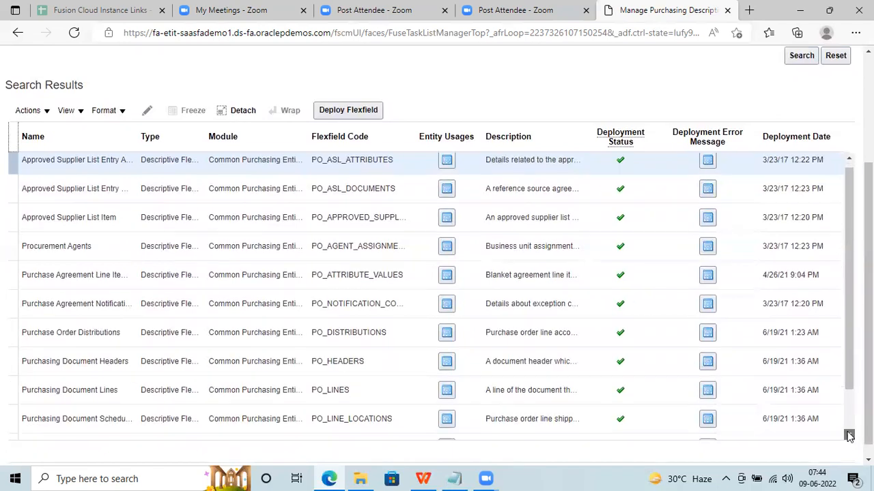
{"action": "left_click", "coordinate": [848, 435]}
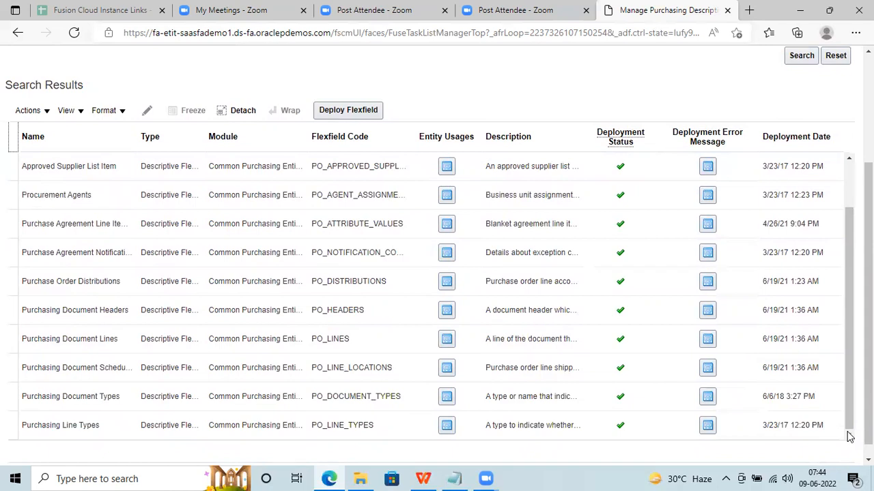
{"action": "left_click_drag", "start_coordinate": [849, 398], "coordinate": [839, 341]}
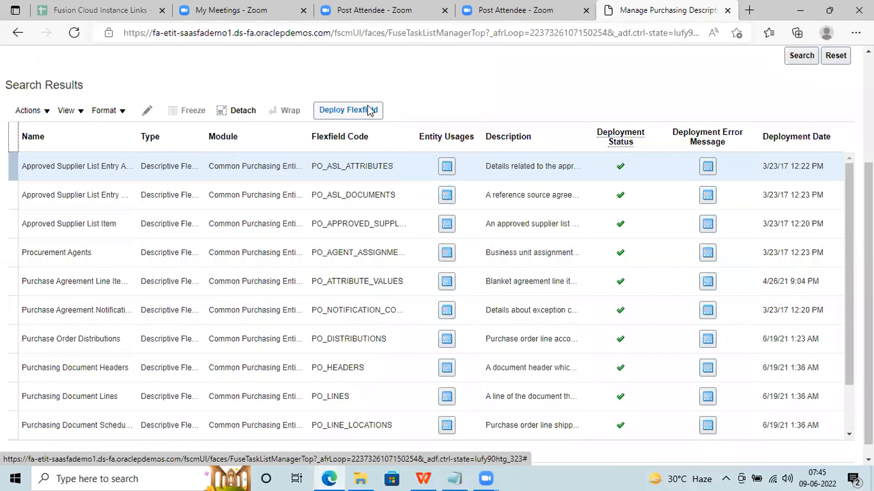
Start deploying the PO_ASL_ATTRIBUTES flexfield, then reload the Manage Purchasing Descriptive Flexfields page.
{"action": "left_click", "coordinate": [369, 110]}
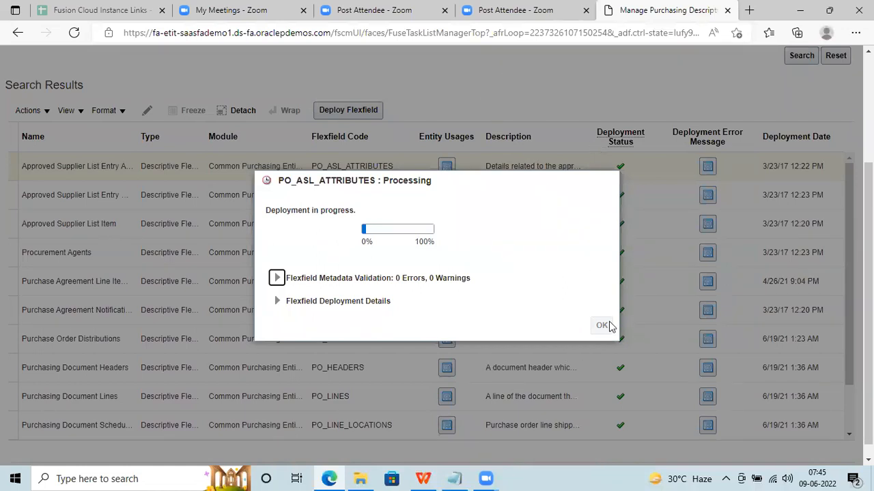
{"action": "left_click", "coordinate": [73, 34]}
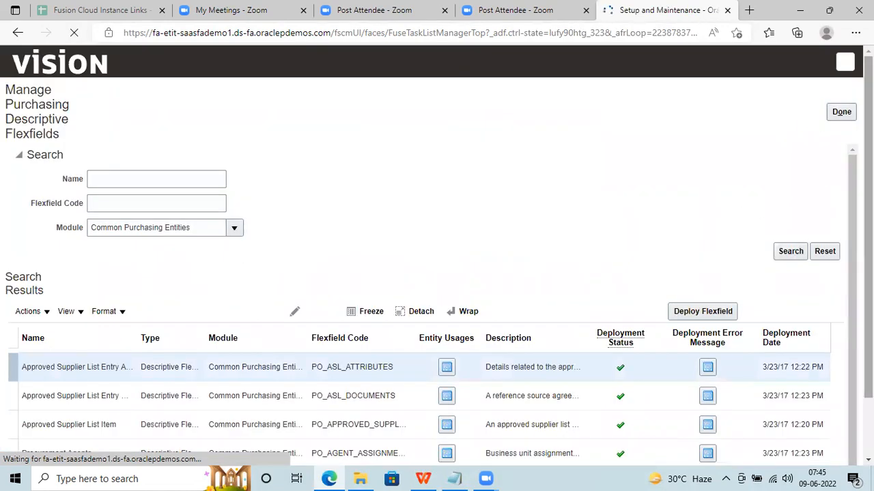
{"action": "scroll", "coordinate": [741, 214], "scroll_direction": "down", "scroll_amount": 1}
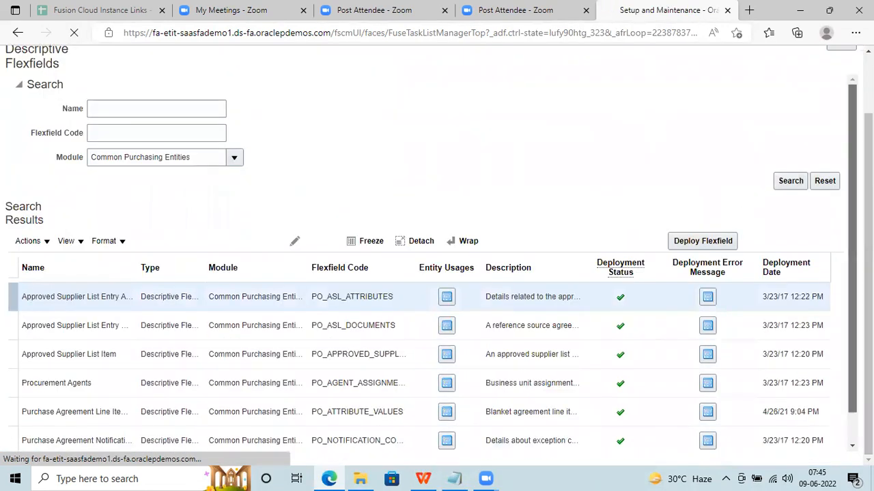
{"action": "scroll", "coordinate": [765, 306], "scroll_direction": "down", "scroll_amount": 1}
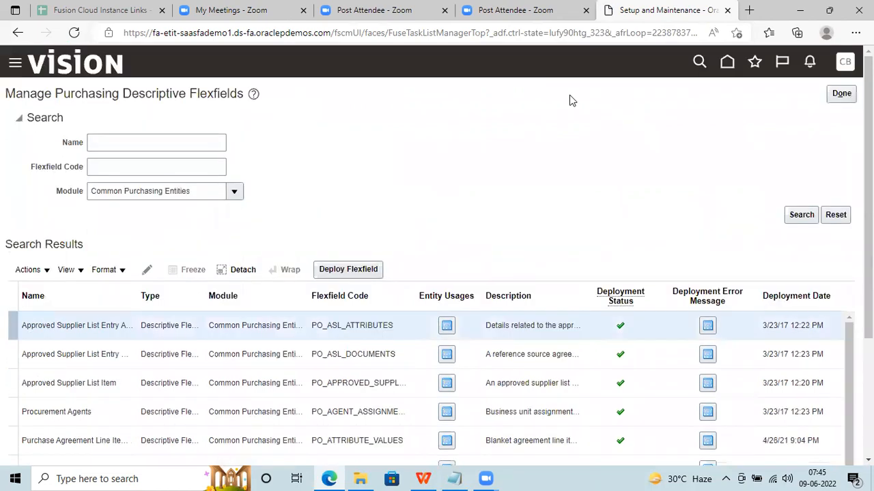
{"action": "scroll", "coordinate": [176, 371], "scroll_direction": "down", "scroll_amount": 3}
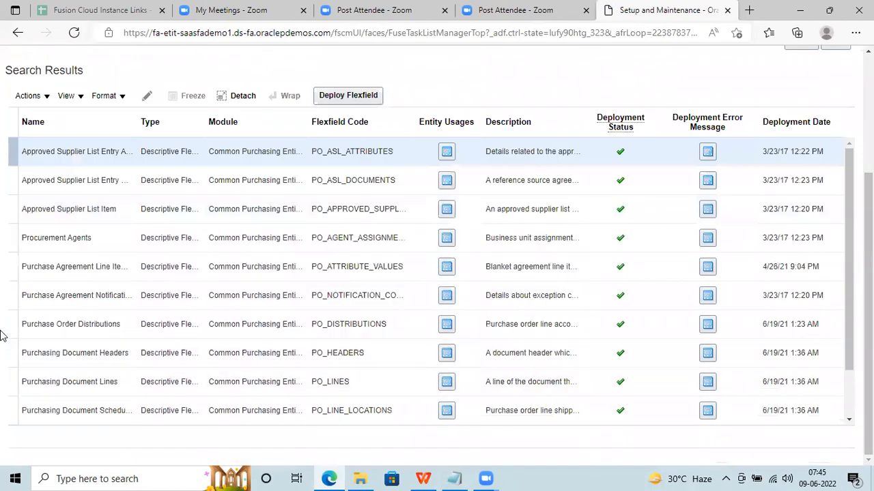
Open Purchasing Document Headers for editing and delete its Contract Type and Customer PO segments.
{"action": "left_click", "coordinate": [9, 353]}
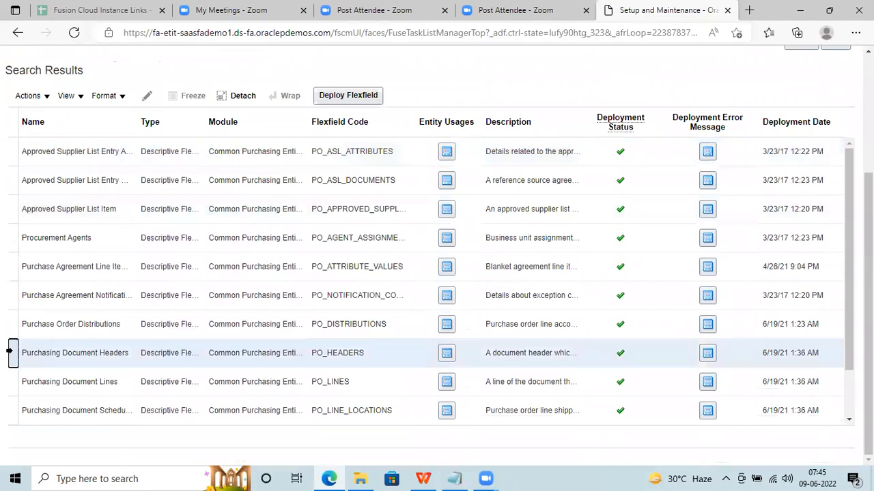
{"action": "left_click", "coordinate": [149, 96]}
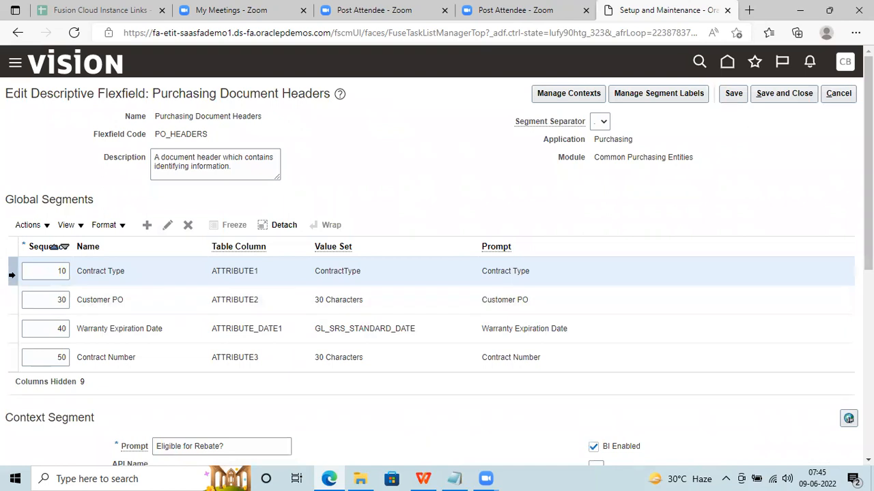
{"action": "left_click", "coordinate": [190, 225]}
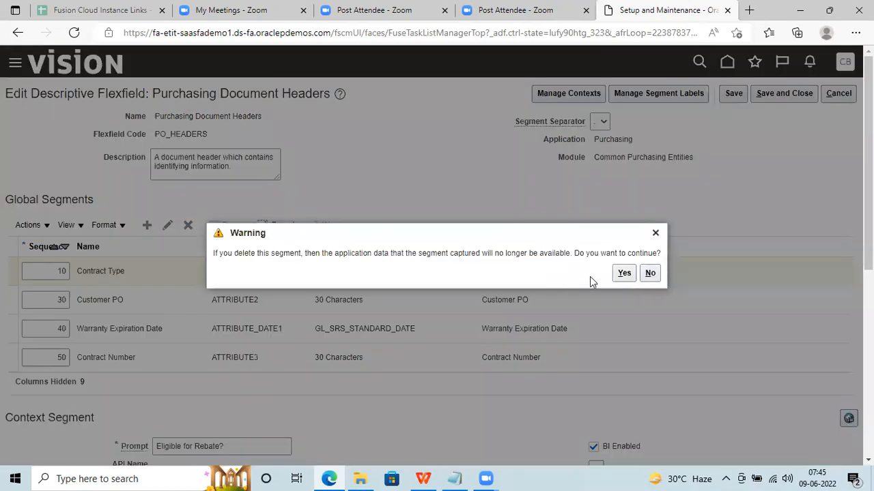
{"action": "left_click", "coordinate": [622, 273]}
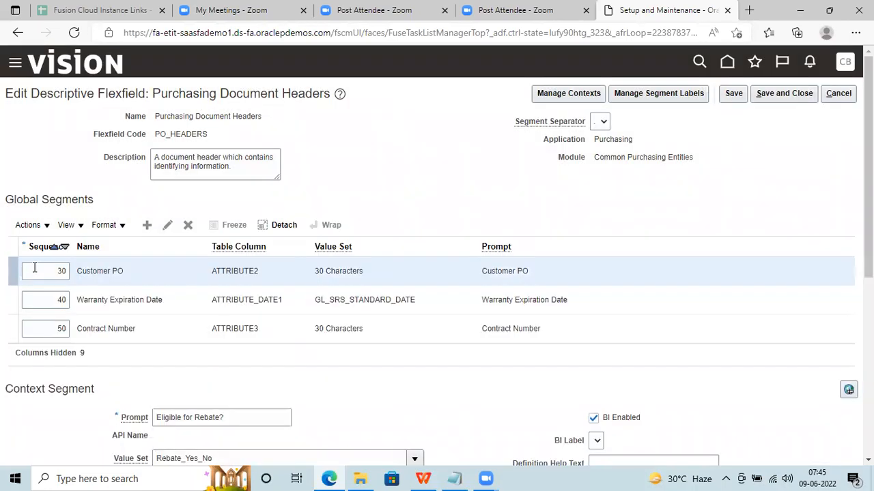
{"action": "left_click", "coordinate": [190, 226]}
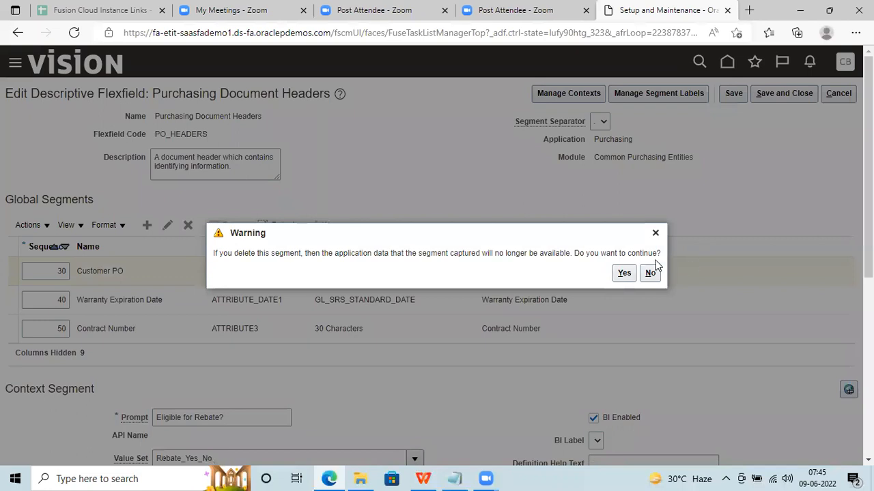
{"action": "left_click", "coordinate": [624, 273]}
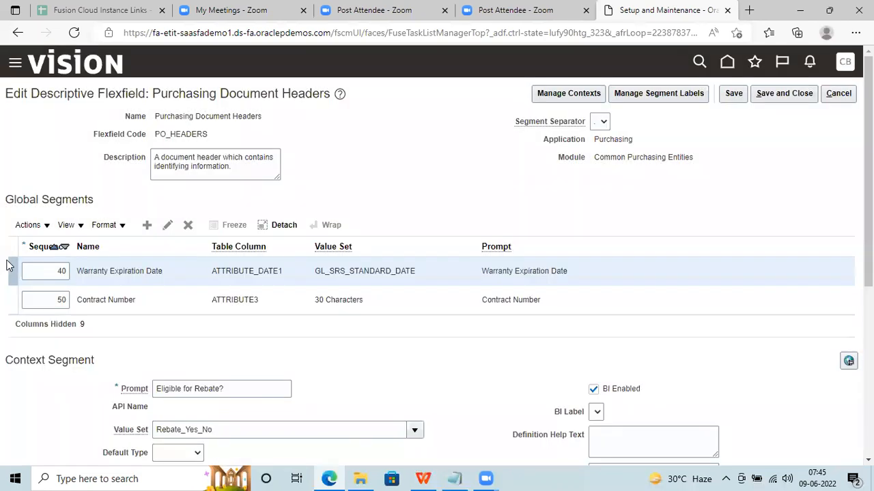
Delete the Warranty Expiration Date and Contract Number segments and save the flexfield.
{"action": "left_click", "coordinate": [188, 225]}
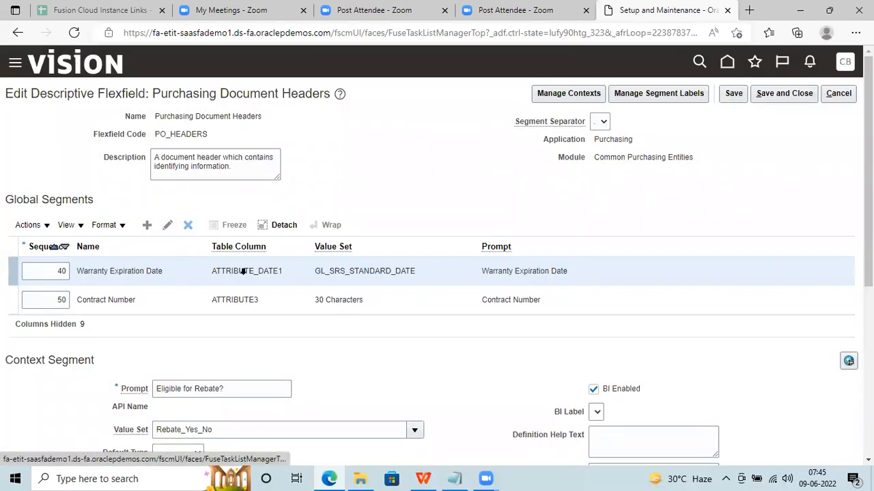
{"action": "left_click", "coordinate": [624, 273]}
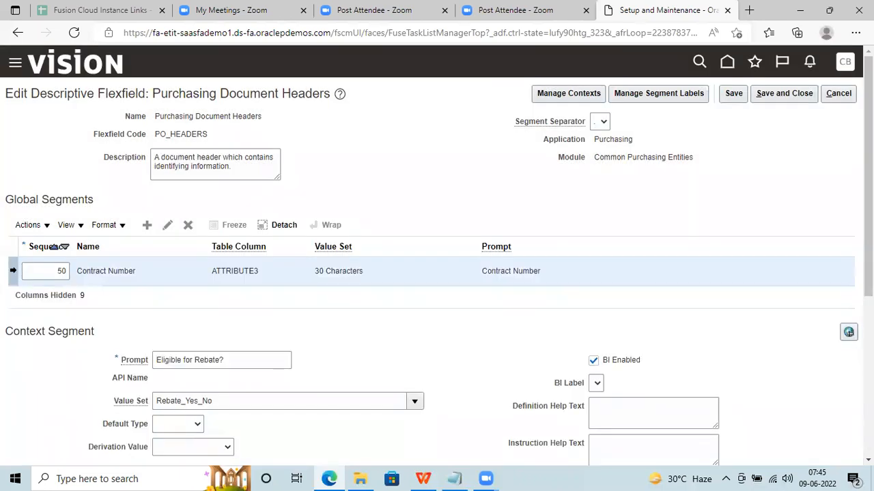
{"action": "left_click", "coordinate": [188, 225]}
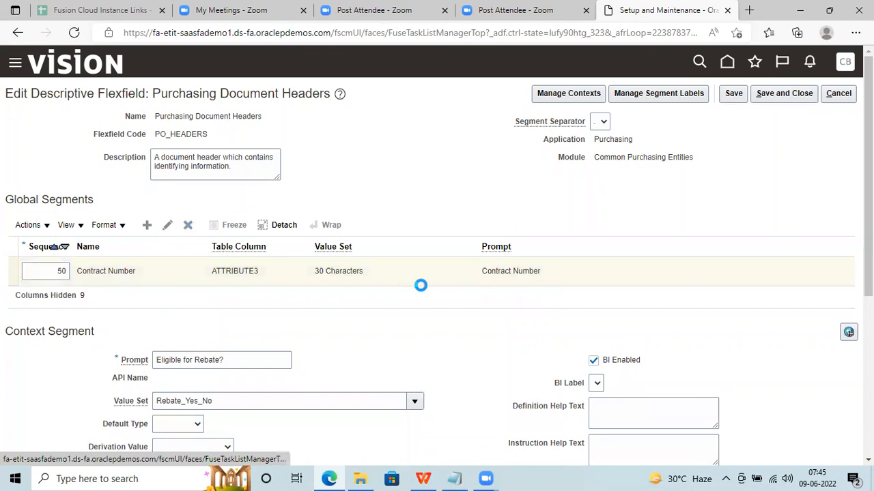
{"action": "left_click", "coordinate": [622, 273]}
{"action": "left_click", "coordinate": [744, 94]}
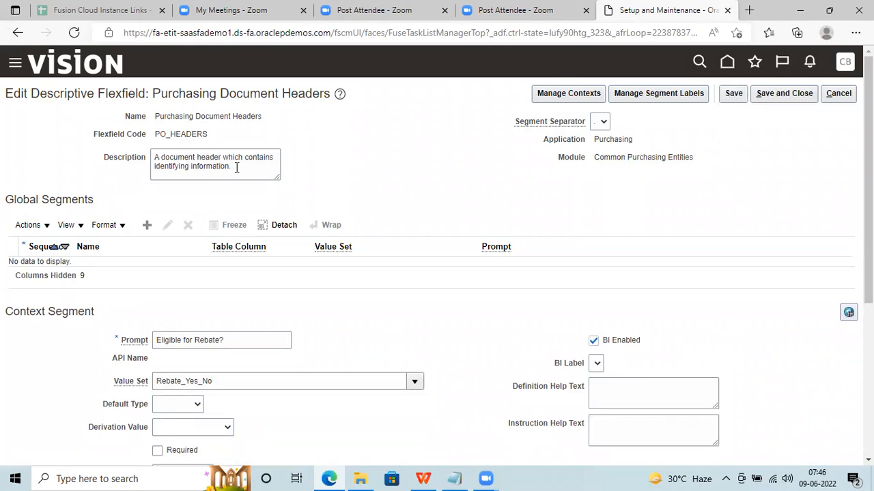
Add a global segment named 'German Client Color Code', letting its code and API name auto-fill.
{"action": "left_click", "coordinate": [147, 226]}
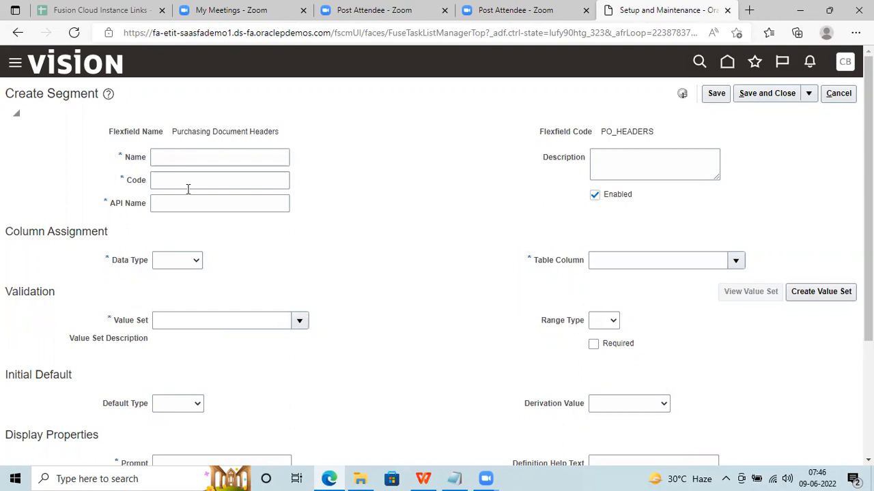
{"action": "left_click", "coordinate": [169, 156]}
{"action": "type", "text": "R"}
{"action": "key", "text": "BackSpace"}
{"action": "type", "text": "German "}
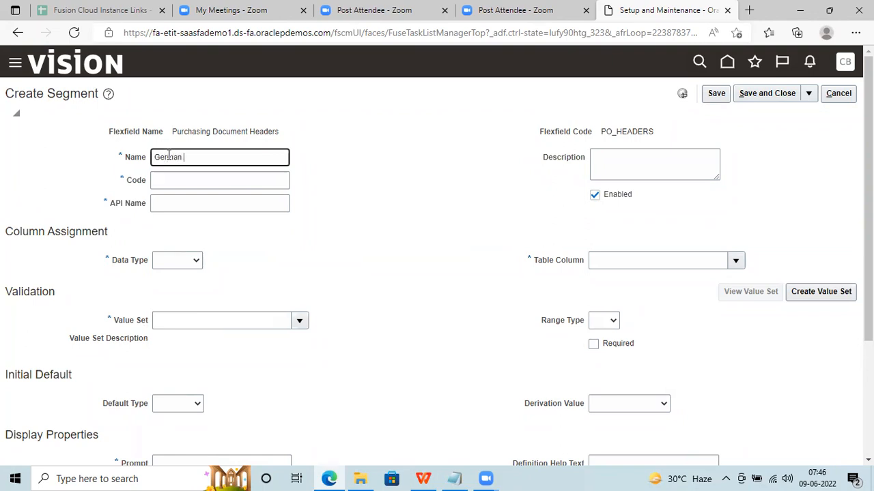
{"action": "type", "text": "Client Color Code"}
{"action": "left_click", "coordinate": [457, 259]}
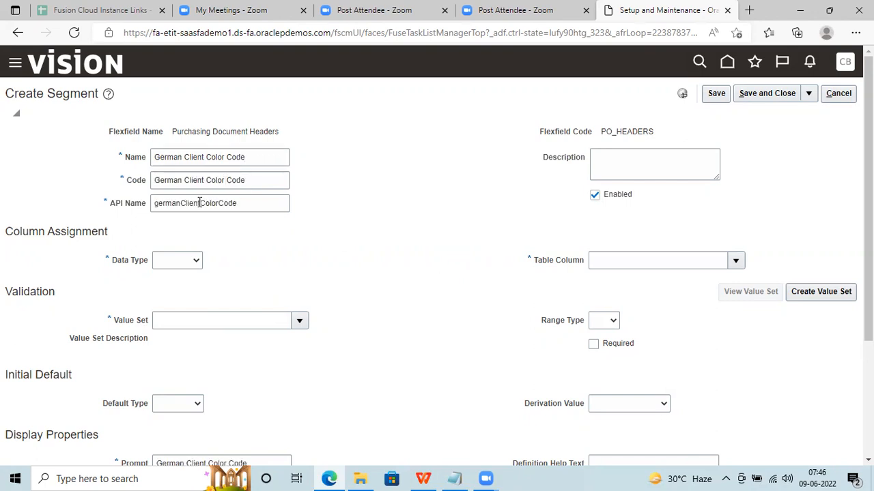
{"action": "double_click", "coordinate": [138, 185]}
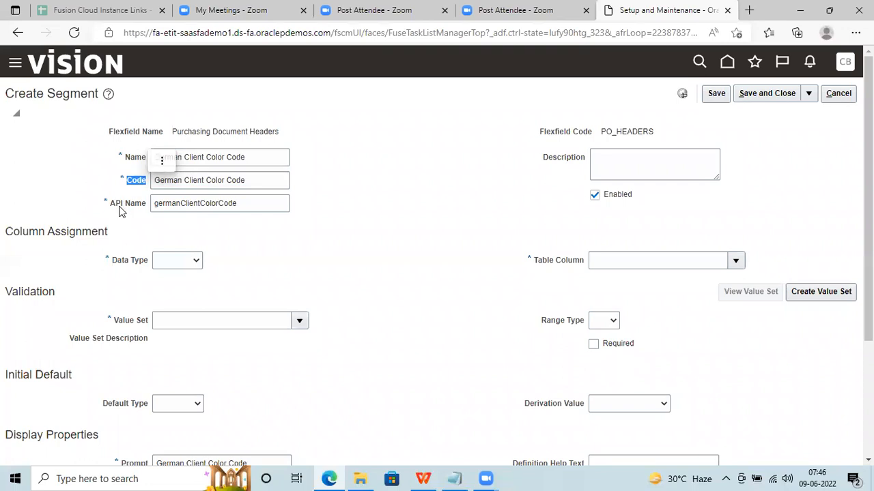
{"action": "double_click", "coordinate": [119, 207]}
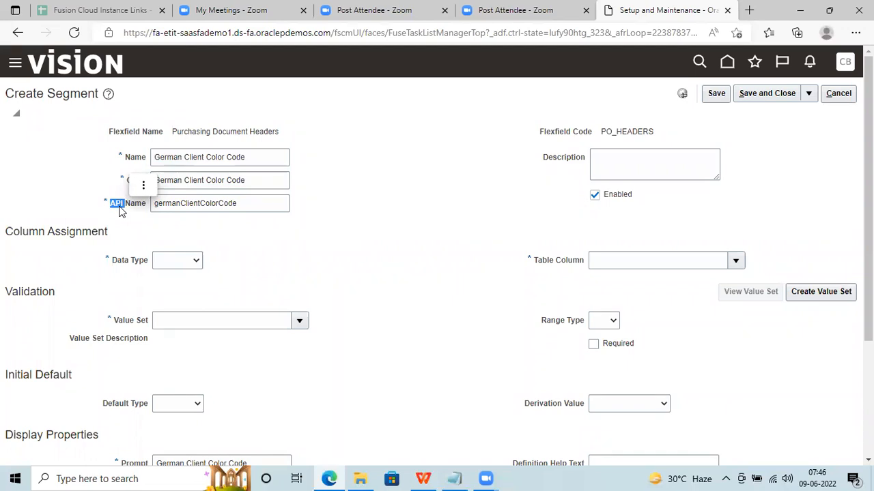
{"action": "left_click", "coordinate": [144, 185]}
{"action": "left_click", "coordinate": [321, 236]}
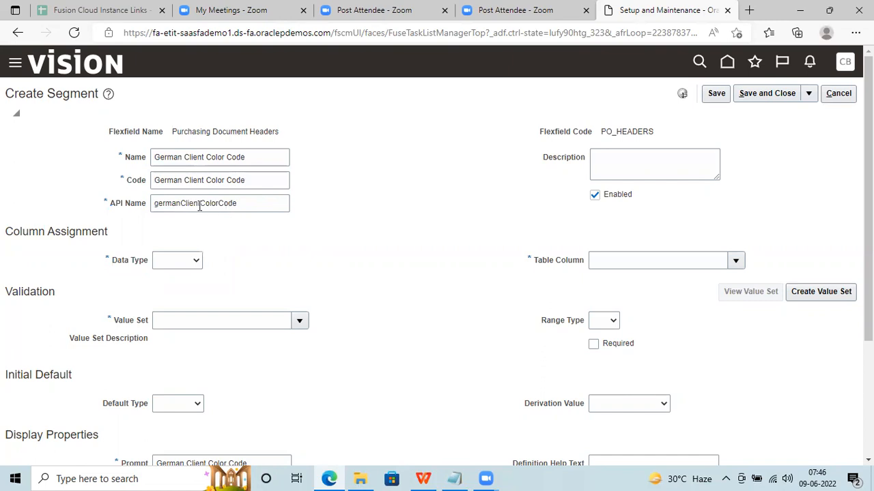
{"action": "double_click", "coordinate": [199, 207]}
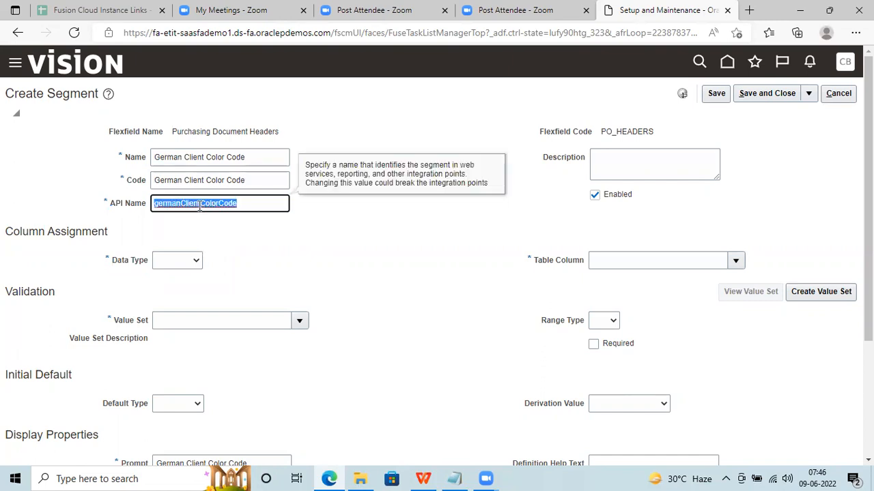
{"action": "left_click", "coordinate": [239, 202]}
{"action": "left_click_drag", "start_coordinate": [239, 202], "coordinate": [126, 193]}
{"action": "left_click_drag", "start_coordinate": [264, 158], "coordinate": [64, 148]}
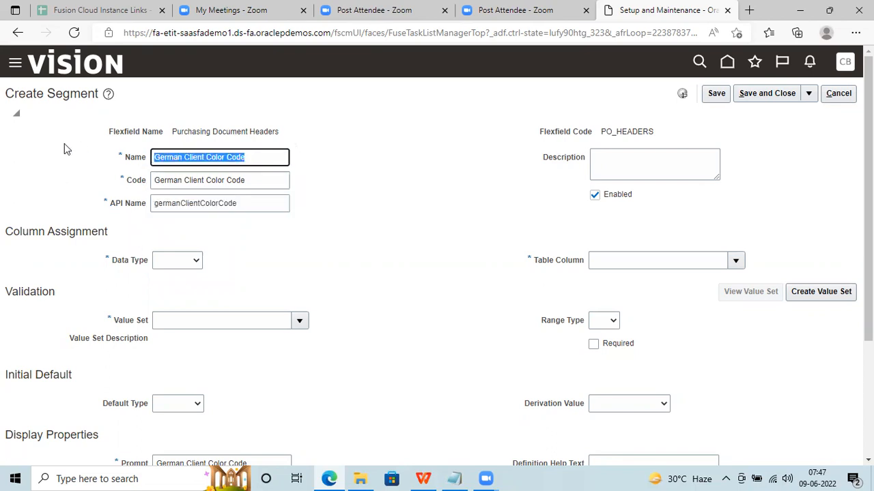
{"action": "left_click_drag", "start_coordinate": [253, 179], "coordinate": [2, 214]}
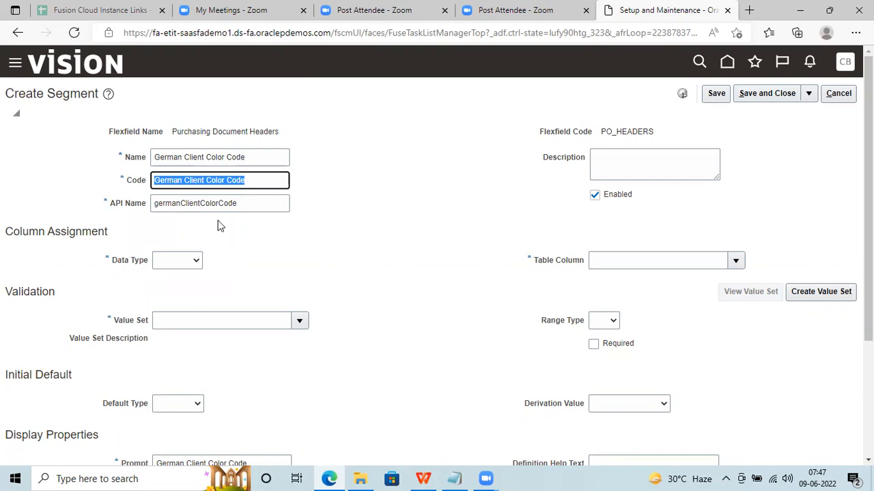
{"action": "double_click", "coordinate": [208, 203]}
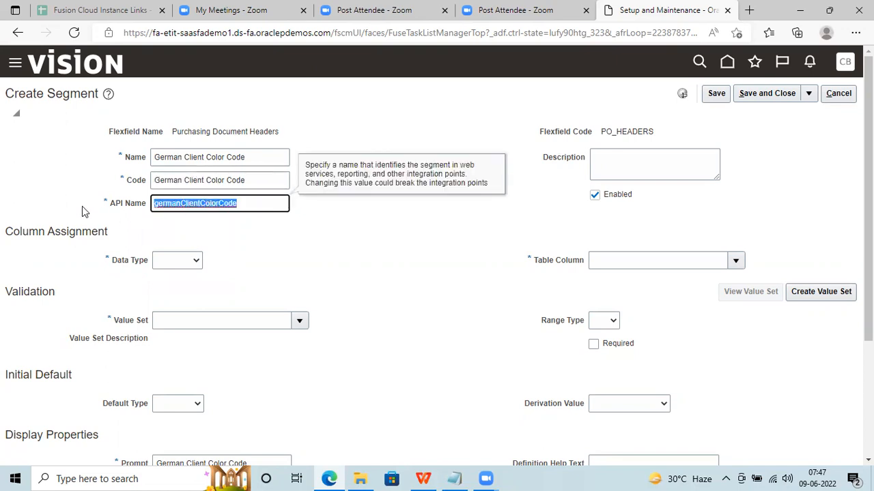
{"action": "left_click", "coordinate": [262, 155]}
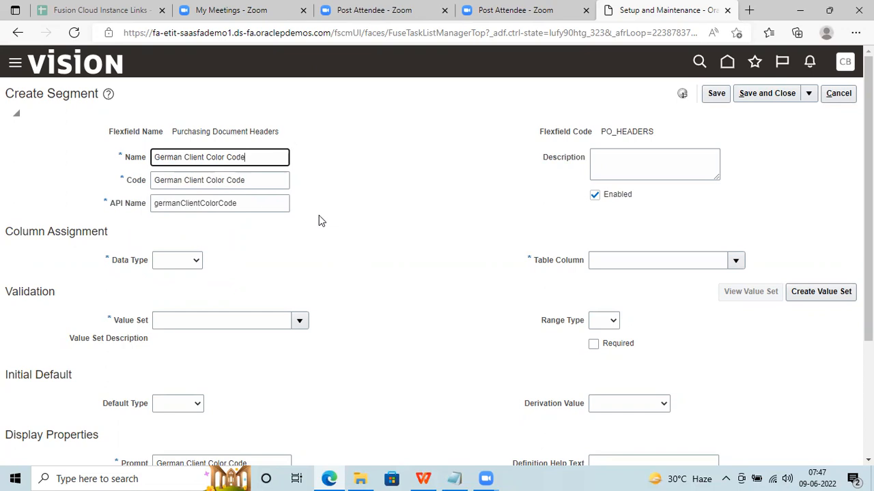
{"action": "left_click", "coordinate": [254, 179]}
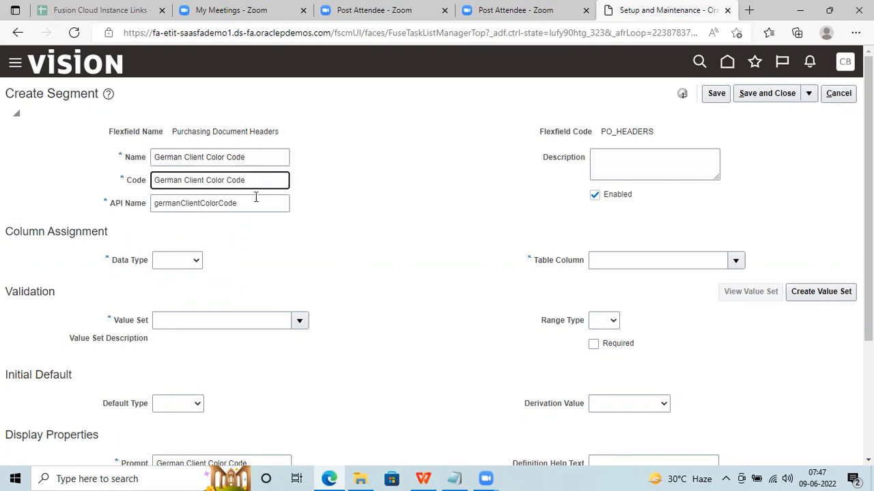
{"action": "left_click", "coordinate": [254, 202]}
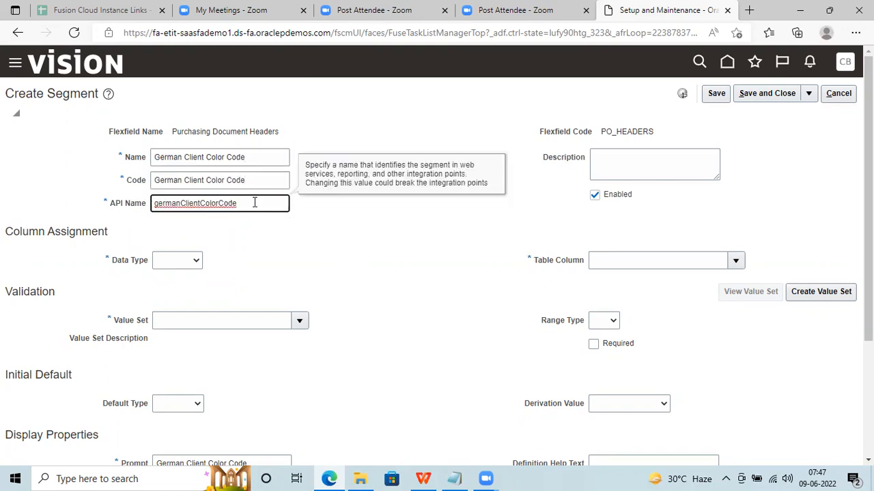
Enter 'German Flex Filed' as the segment's description.
{"action": "left_click", "coordinate": [459, 276]}
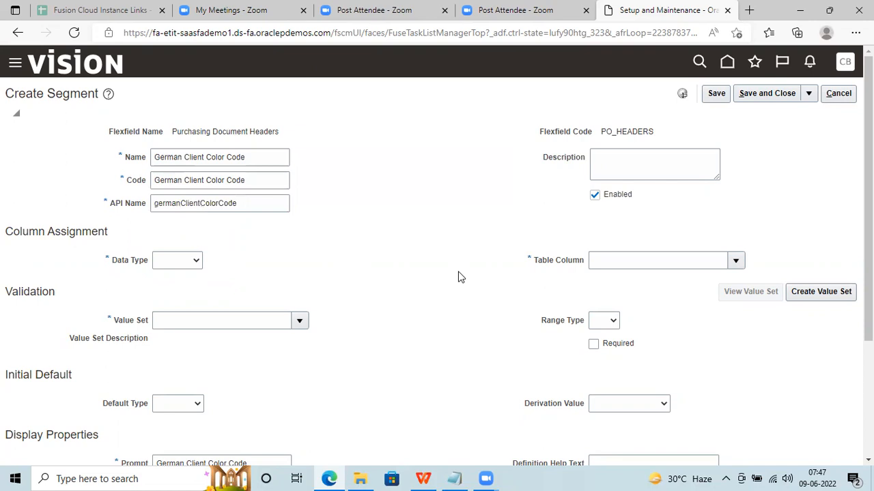
{"action": "left_click", "coordinate": [621, 158]}
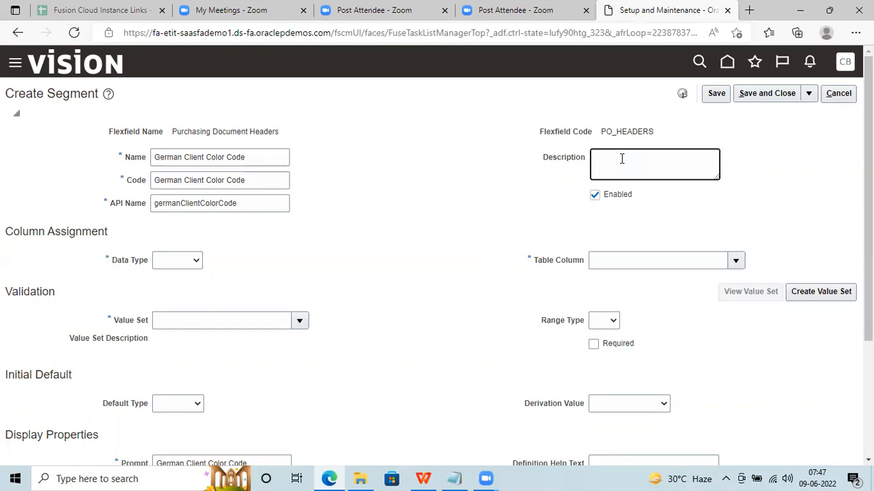
{"action": "type", "text": "German Flex Filed"}
{"action": "left_click", "coordinate": [363, 233]}
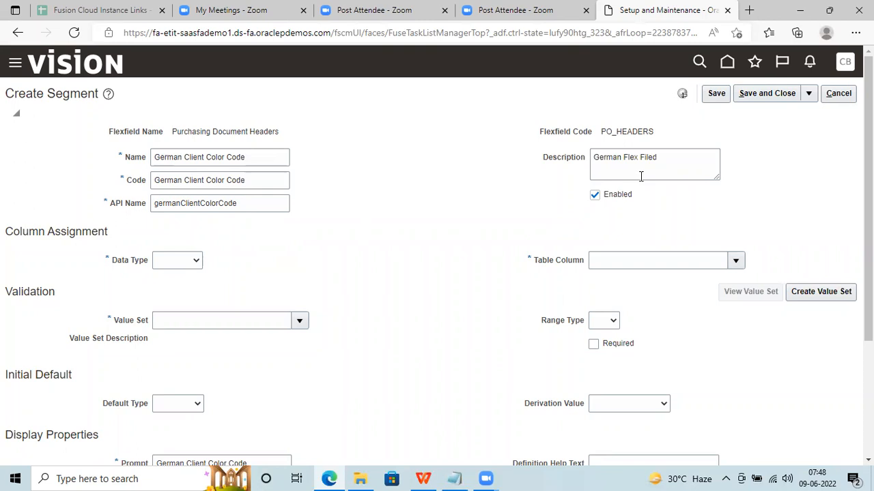
{"action": "left_click", "coordinate": [184, 266]}
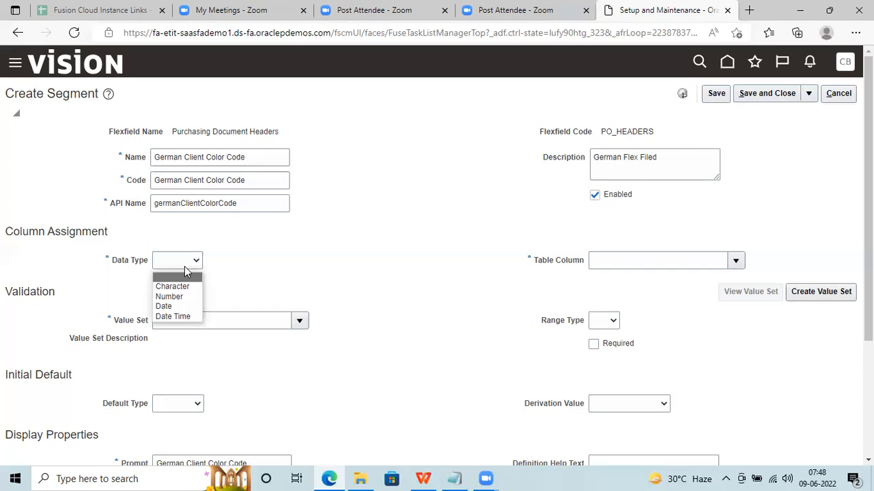
Set the data type to Character, confirm table column ATTRIBUTE1, and bring up the value set search.
{"action": "left_click", "coordinate": [178, 287]}
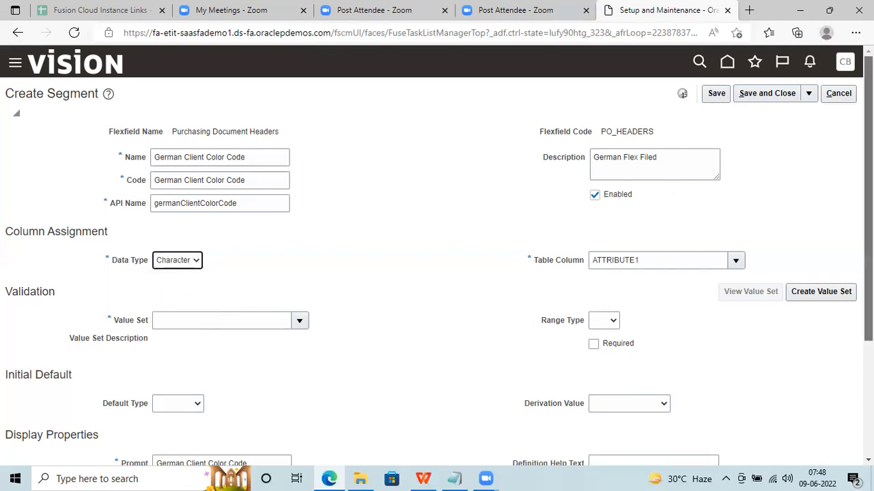
{"action": "scroll", "coordinate": [420, 260], "scroll_direction": "down", "scroll_amount": 1}
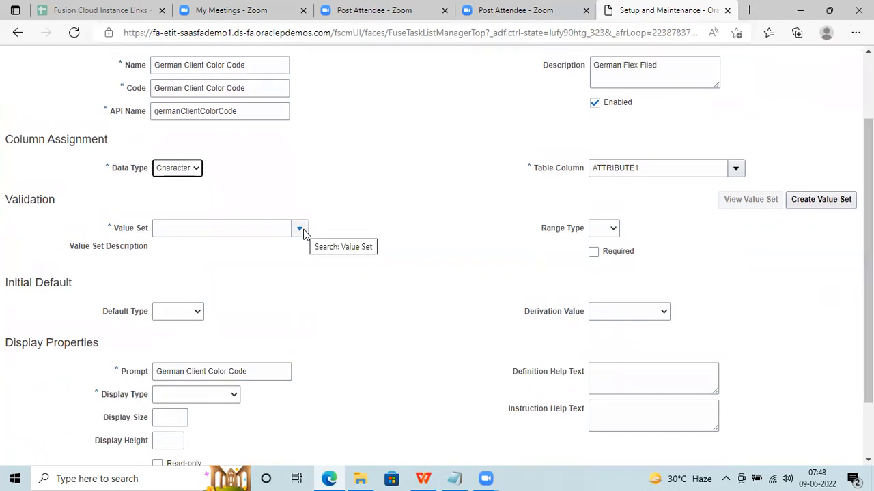
{"action": "left_click", "coordinate": [301, 230]}
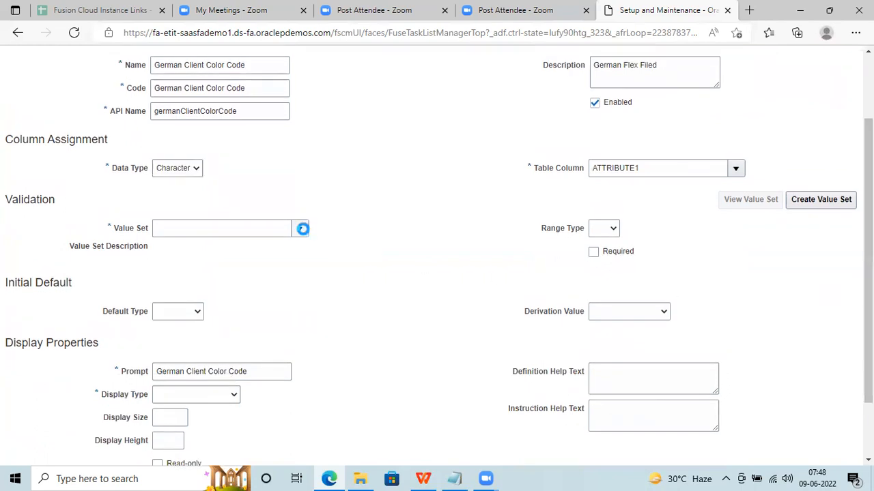
{"action": "left_click", "coordinate": [642, 167]}
{"action": "left_click_drag", "start_coordinate": [642, 167], "coordinate": [555, 172]}
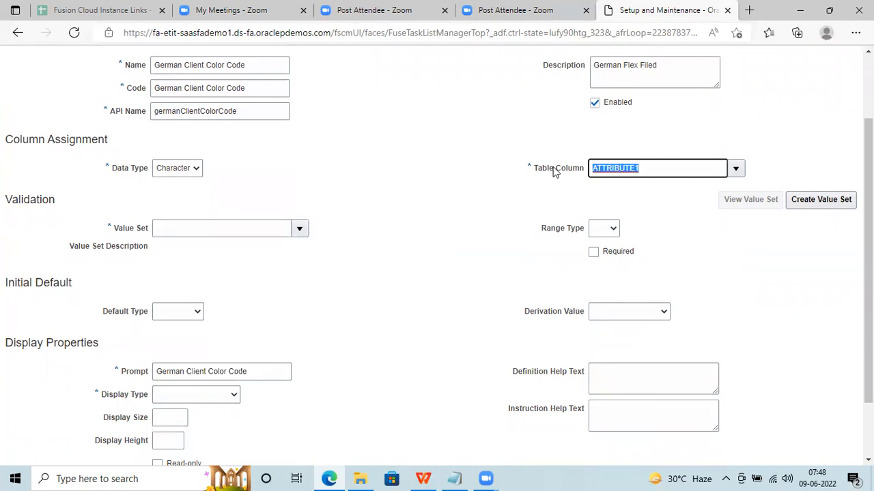
{"action": "scroll", "coordinate": [227, 139], "scroll_direction": "up", "scroll_amount": 2}
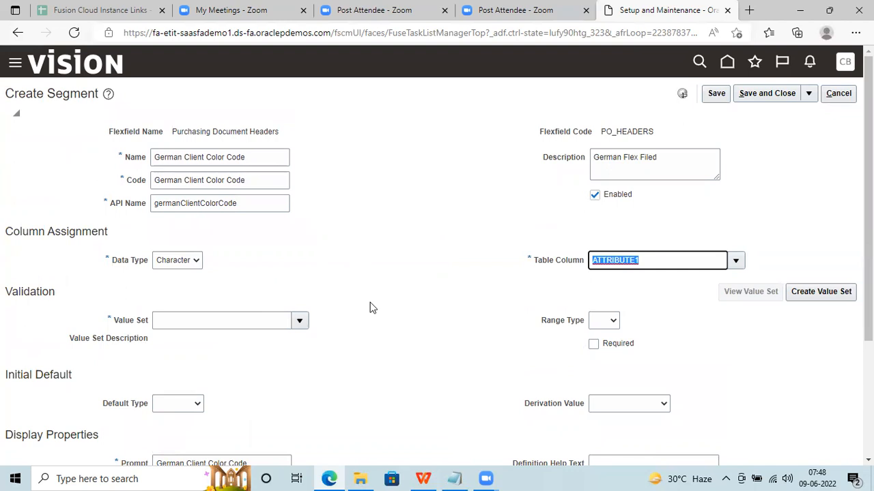
{"action": "left_click", "coordinate": [300, 321]}
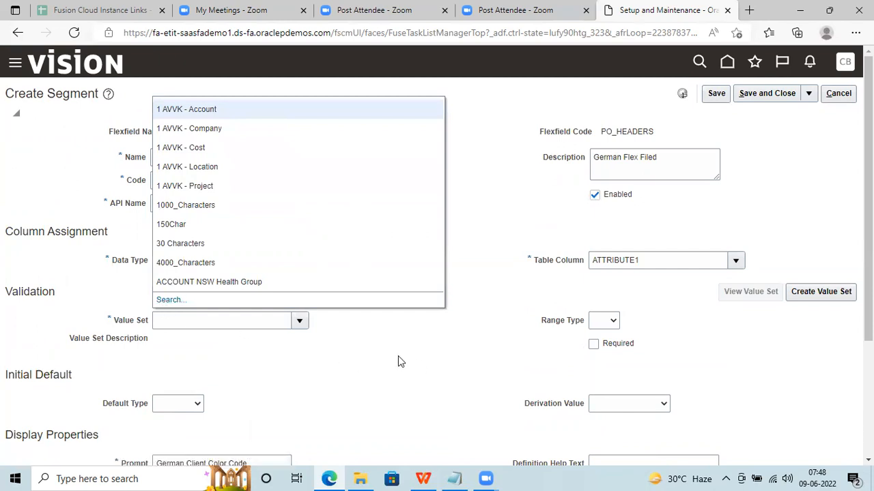
{"action": "left_click", "coordinate": [171, 299]}
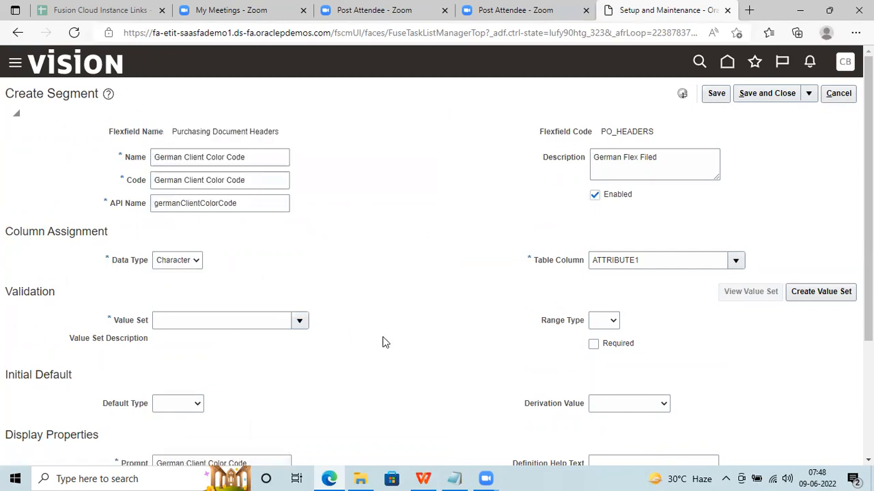
List all value sets, then filter the search to names matching 'XX'.
{"action": "left_click", "coordinate": [605, 261]}
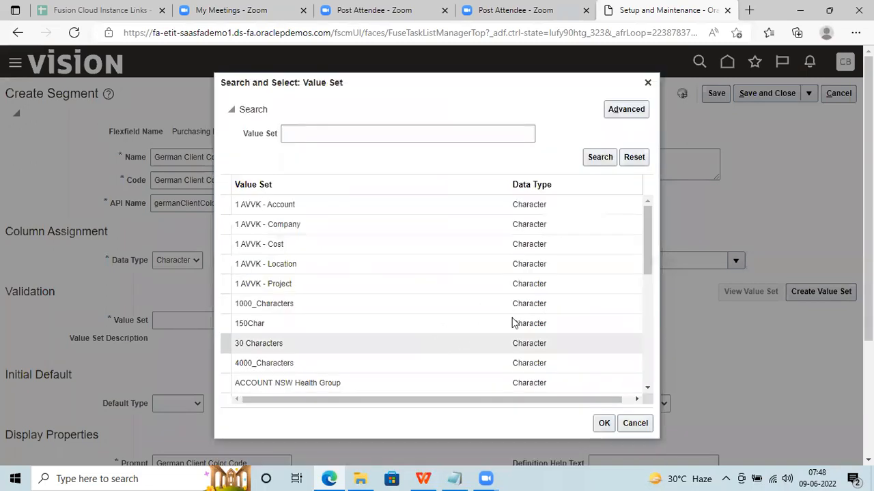
{"action": "left_click_drag", "start_coordinate": [647, 228], "coordinate": [648, 374]}
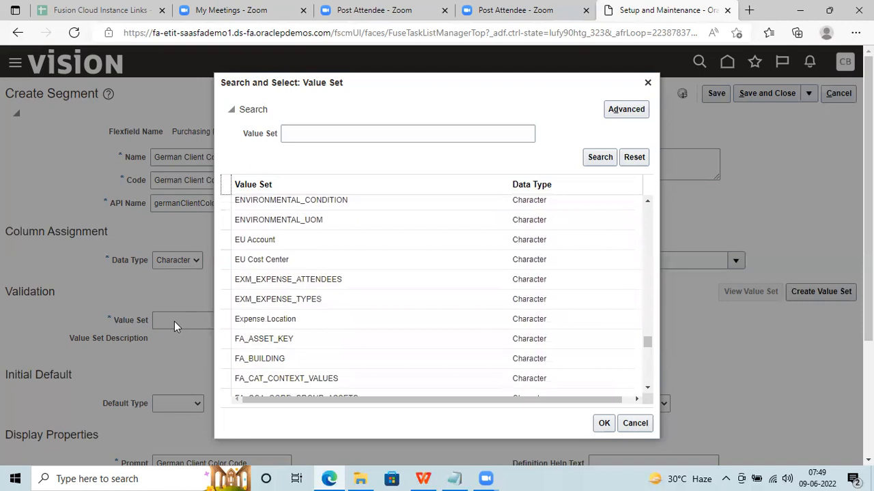
{"action": "left_click", "coordinate": [359, 130]}
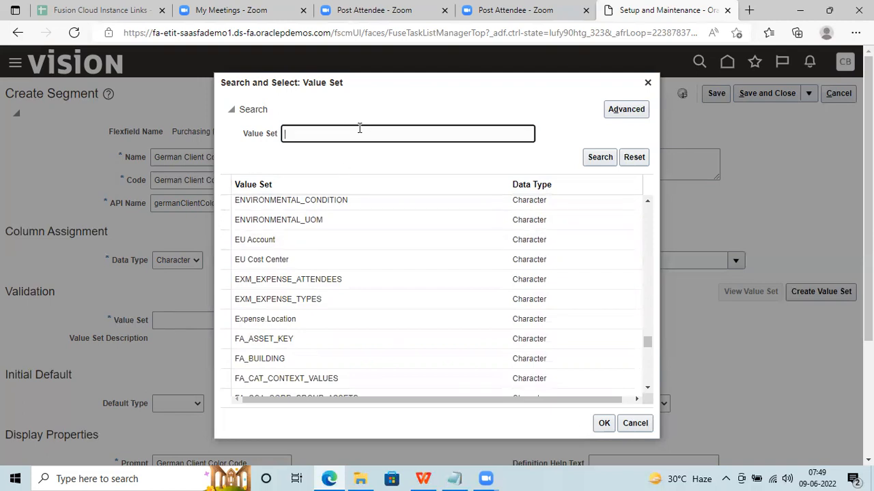
{"action": "type", "text": "XX"}
{"action": "left_click", "coordinate": [594, 158]}
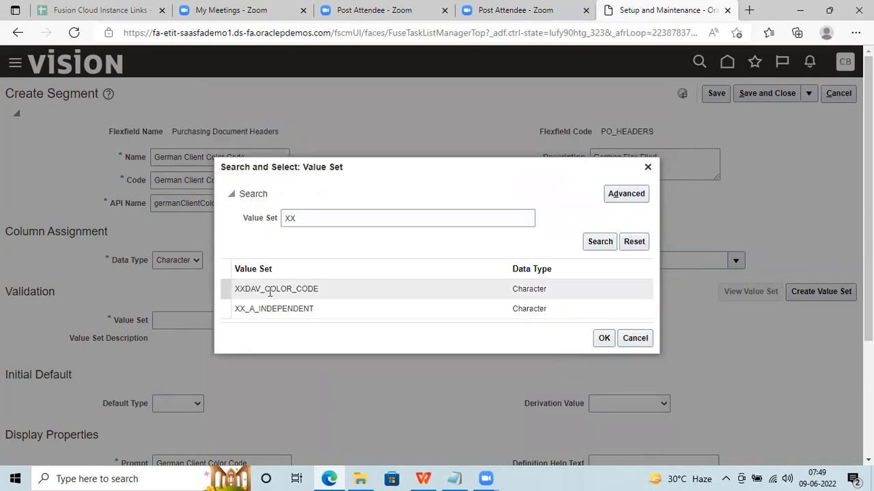
{"action": "left_click", "coordinate": [323, 226]}
{"action": "left_click_drag", "start_coordinate": [324, 225], "coordinate": [236, 216]}
{"action": "key", "text": "BackSpace"}
{"action": "left_click", "coordinate": [607, 245]}
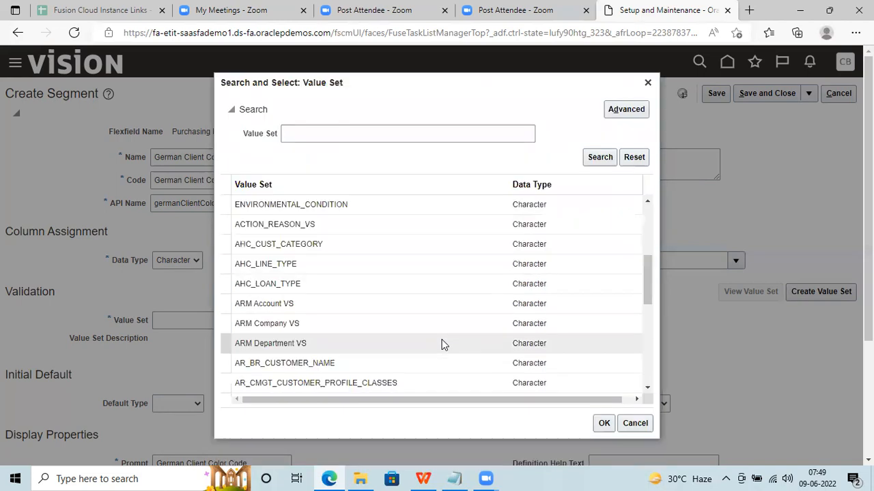
{"action": "left_click_drag", "start_coordinate": [649, 281], "coordinate": [644, 312]}
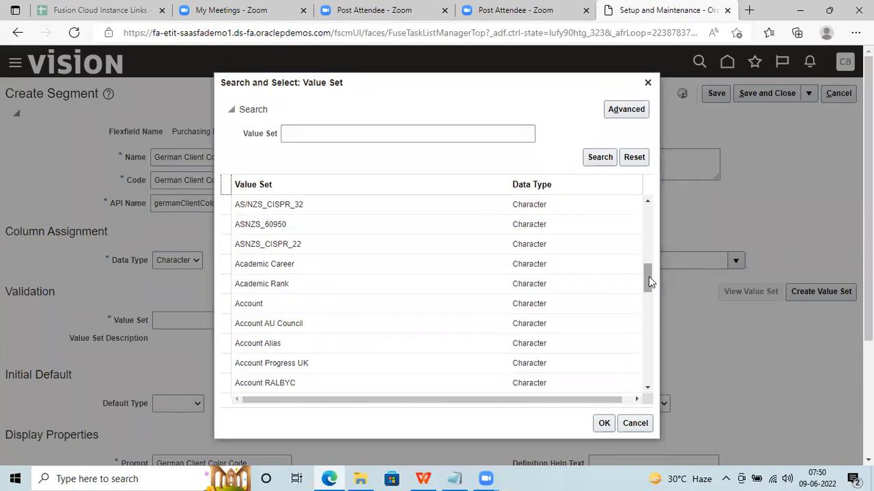
{"action": "left_click_drag", "start_coordinate": [648, 278], "coordinate": [649, 305]}
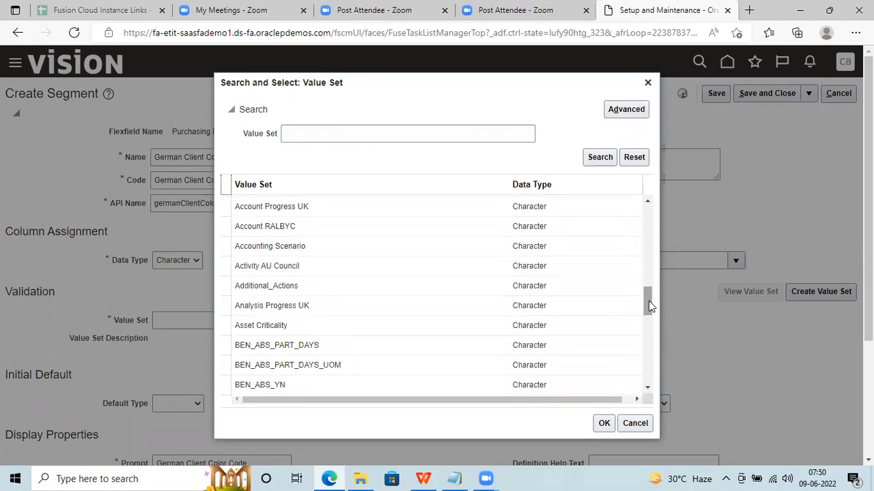
{"action": "left_click_drag", "start_coordinate": [647, 310], "coordinate": [649, 348]}
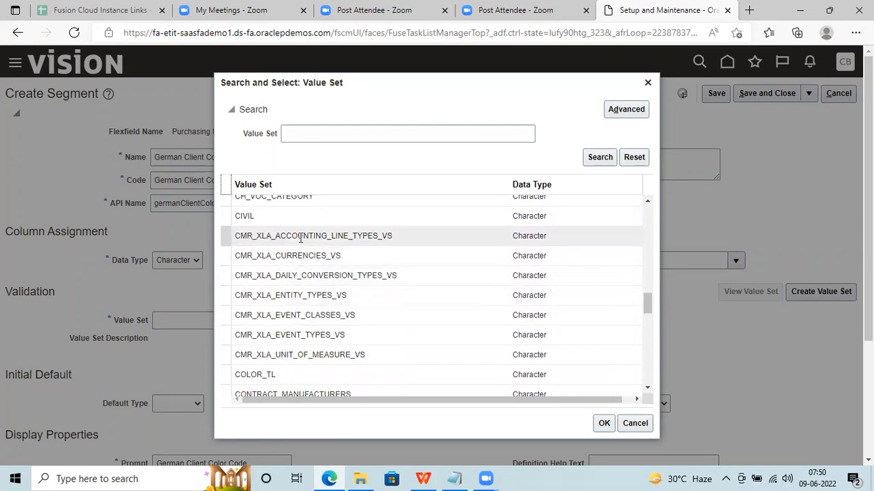
{"action": "left_click_drag", "start_coordinate": [647, 303], "coordinate": [645, 337]}
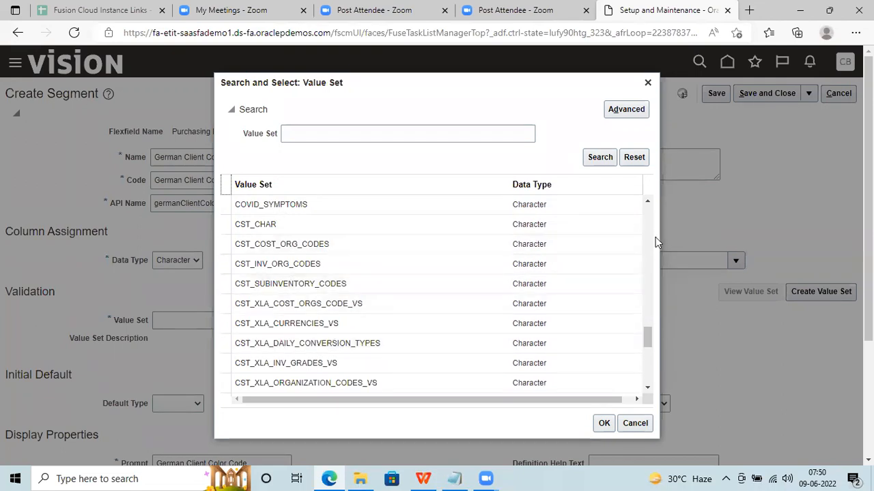
{"action": "left_click_drag", "start_coordinate": [648, 341], "coordinate": [648, 367]}
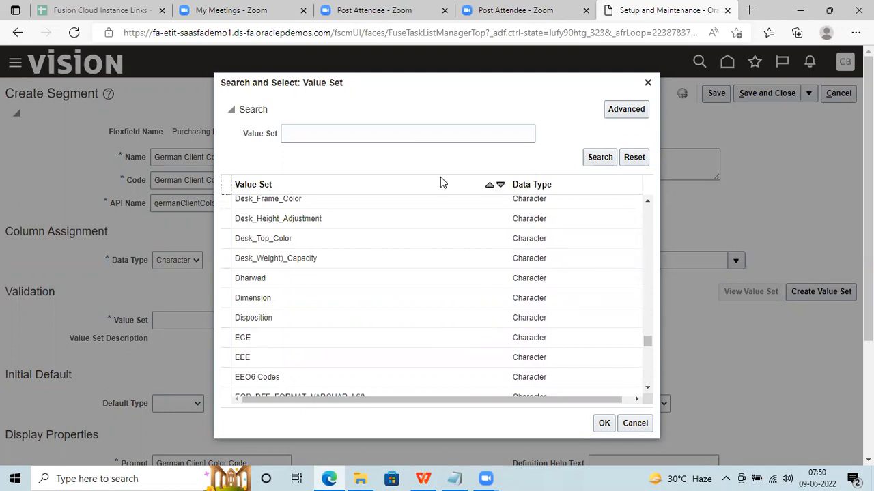
Re-run the 'XX' value set search and choose XXDAV_COLOR_CODE as the segment's value set.
{"action": "left_click", "coordinate": [321, 129]}
{"action": "type", "text": "Implementation R12/11i  TO Oracle Cloud  1. Functional - Co"}
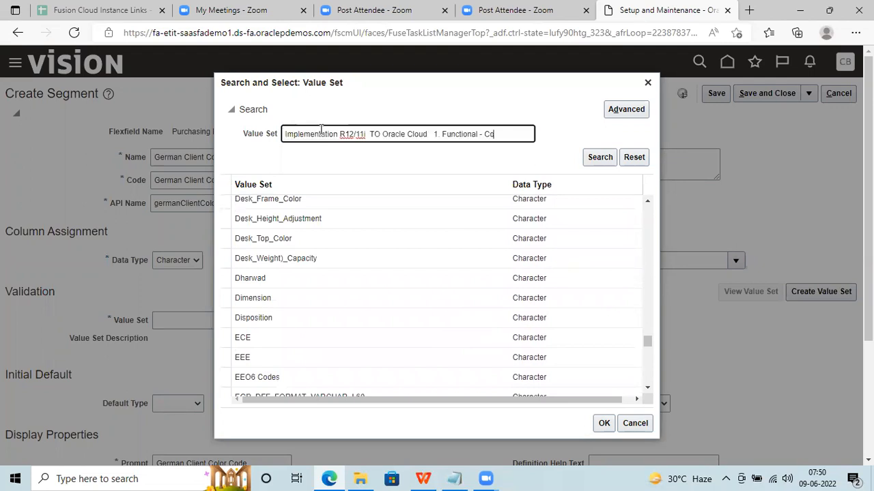
{"action": "triple_click", "coordinate": [440, 135]}
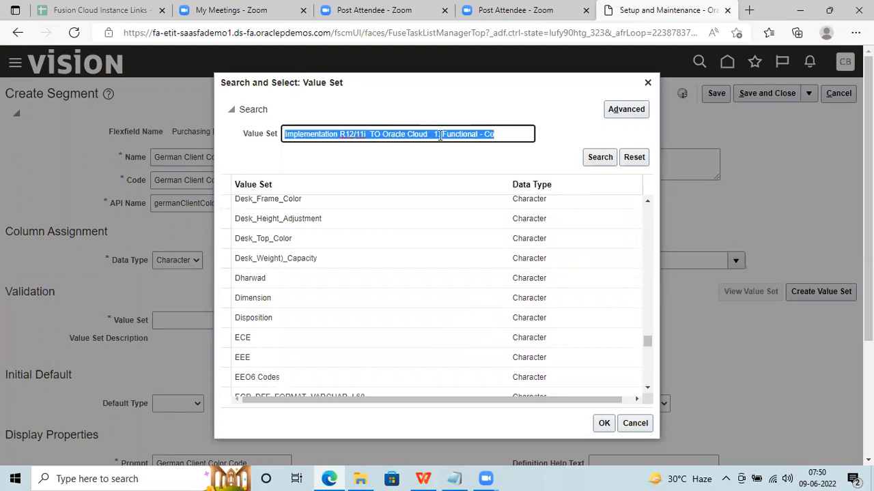
{"action": "key", "text": "BackSpace"}
{"action": "type", "text": "XX"}
{"action": "left_click", "coordinate": [602, 157]}
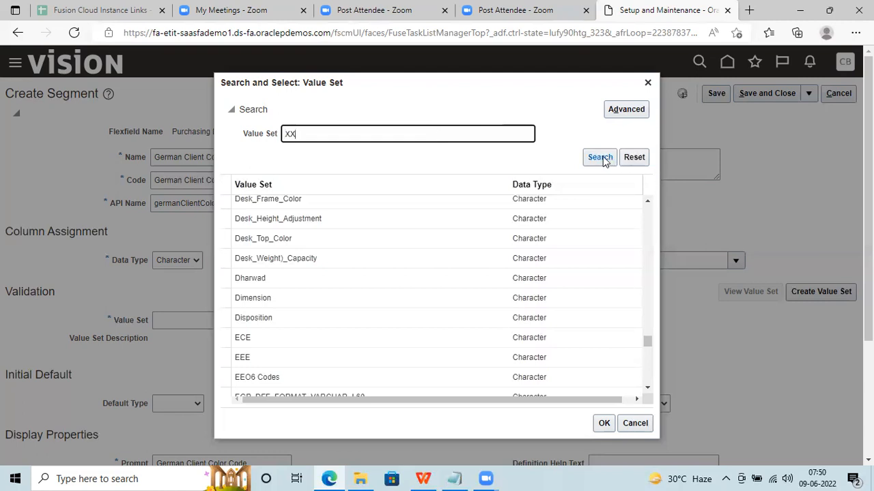
{"action": "left_click", "coordinate": [319, 290]}
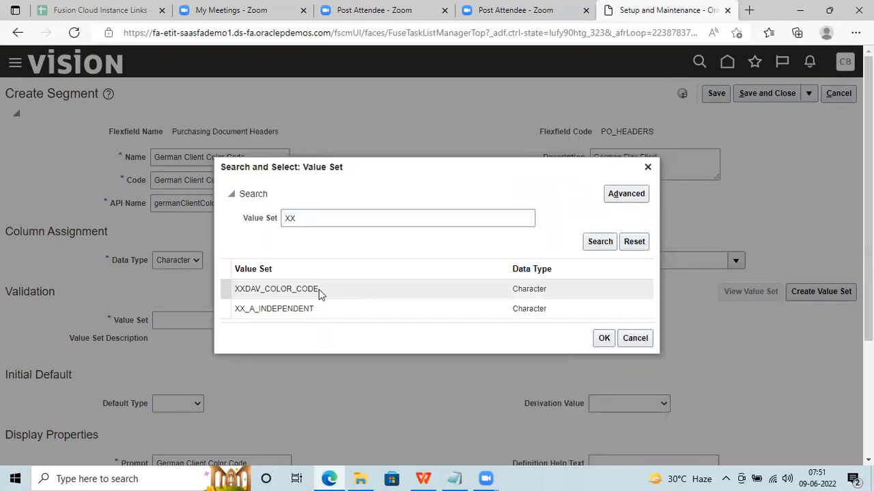
{"action": "left_click", "coordinate": [604, 338]}
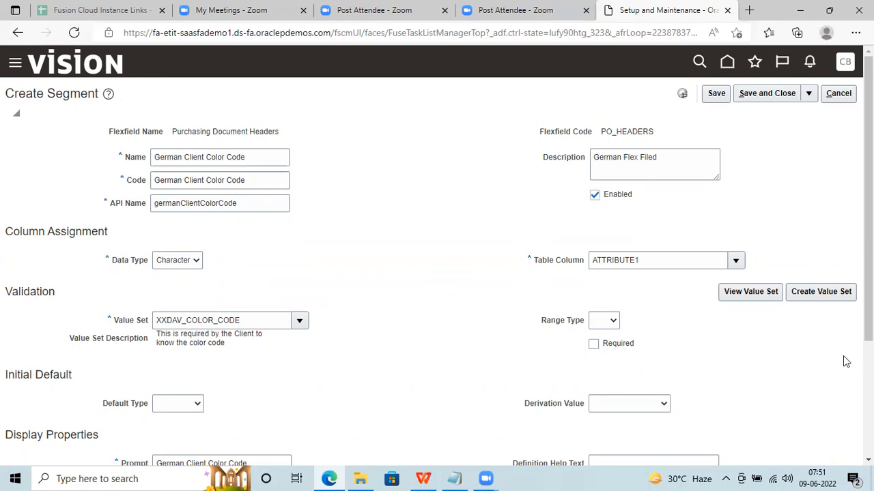
{"action": "left_click", "coordinate": [741, 293]}
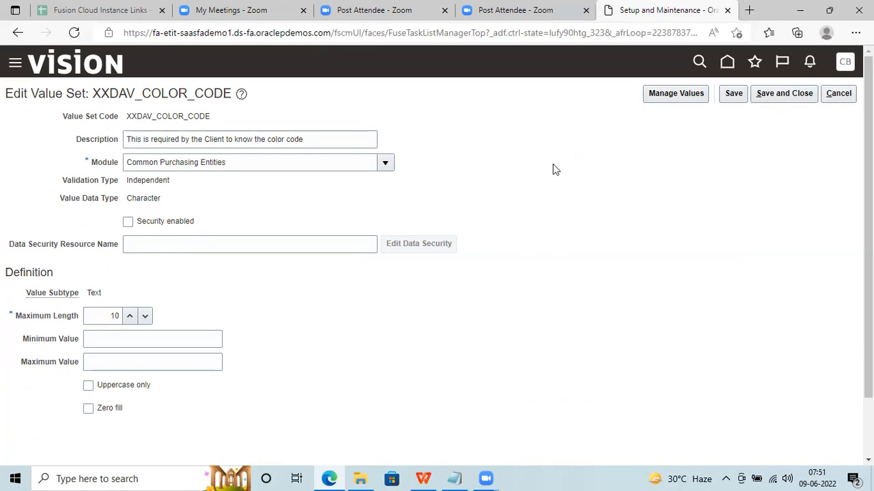
{"action": "left_click", "coordinate": [674, 94]}
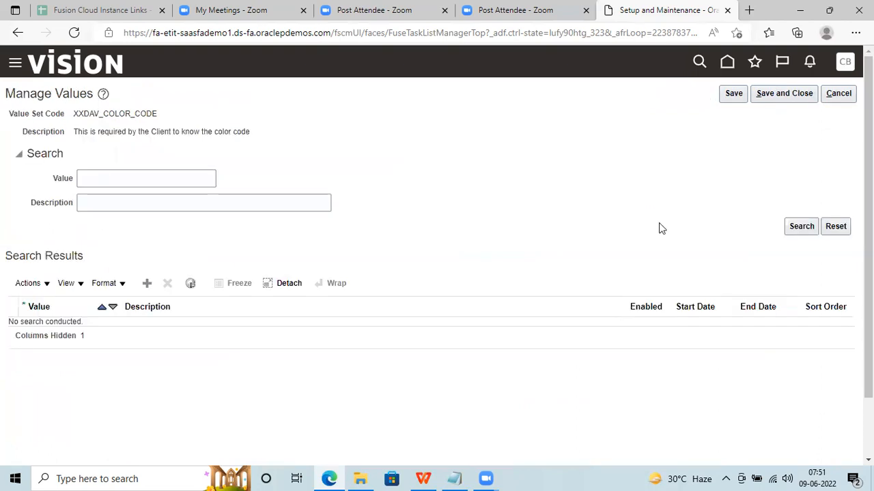
{"action": "left_click", "coordinate": [800, 226]}
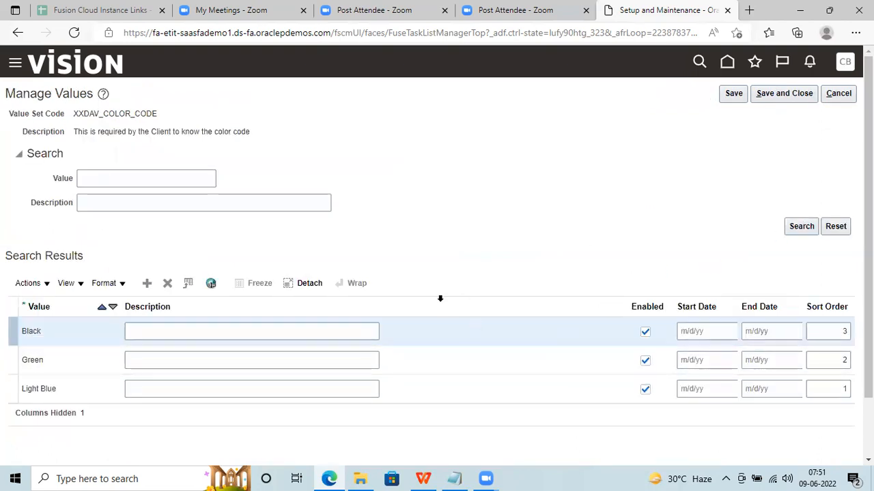
{"action": "left_click", "coordinate": [841, 93]}
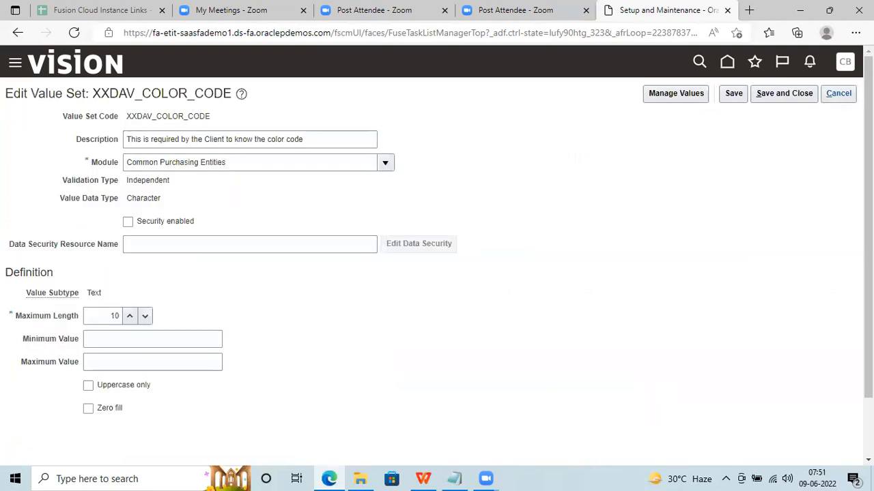
{"action": "left_click", "coordinate": [846, 94]}
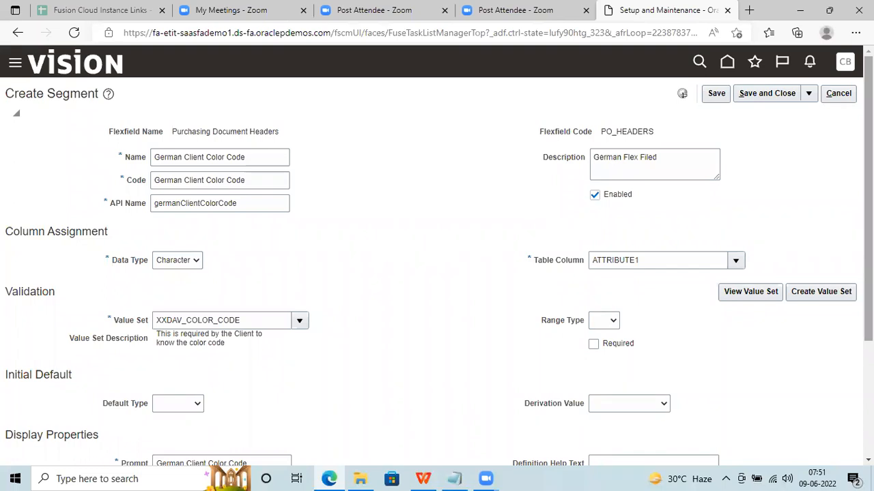
{"action": "double_click", "coordinate": [625, 263]}
{"action": "scroll", "coordinate": [638, 254], "scroll_direction": "down", "scroll_amount": 3}
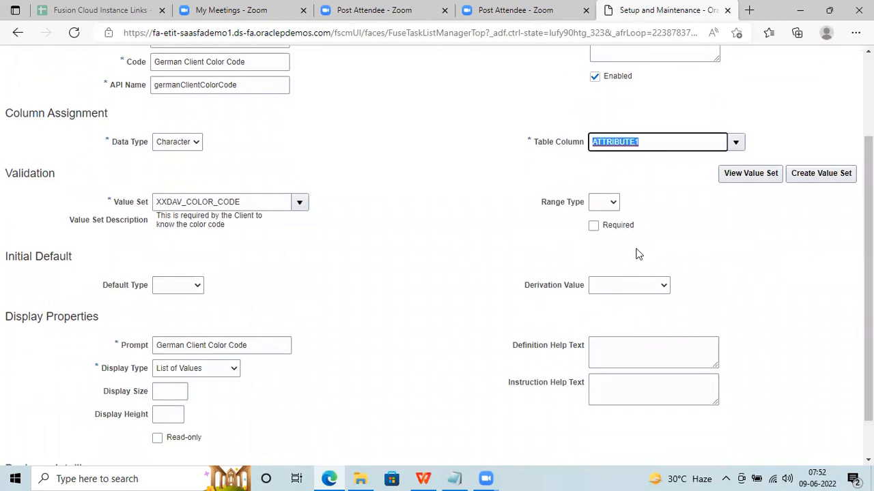
{"action": "left_click", "coordinate": [452, 256]}
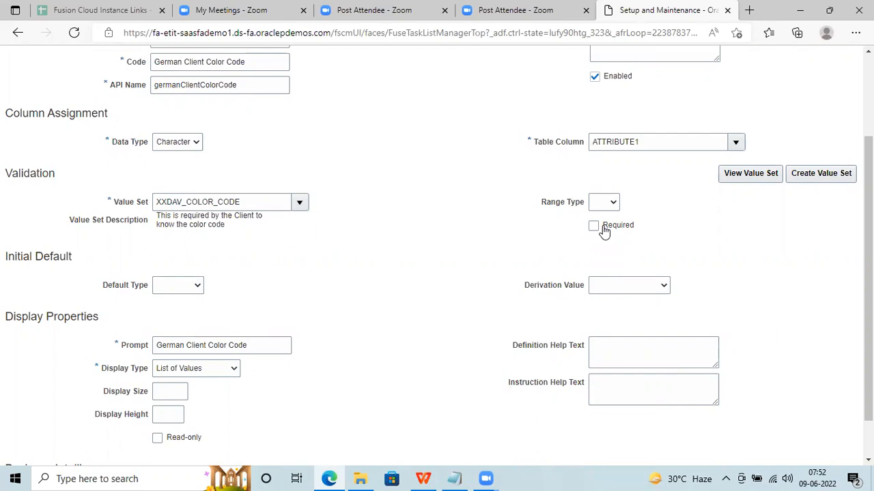
{"action": "left_click", "coordinate": [457, 477]}
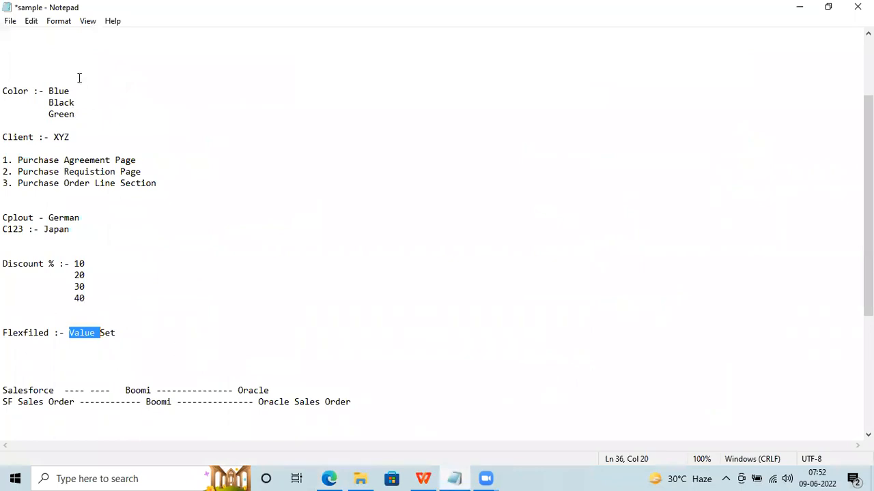
{"action": "left_click", "coordinate": [79, 109]}
{"action": "left_click_drag", "start_coordinate": [84, 113], "coordinate": [5, 95]}
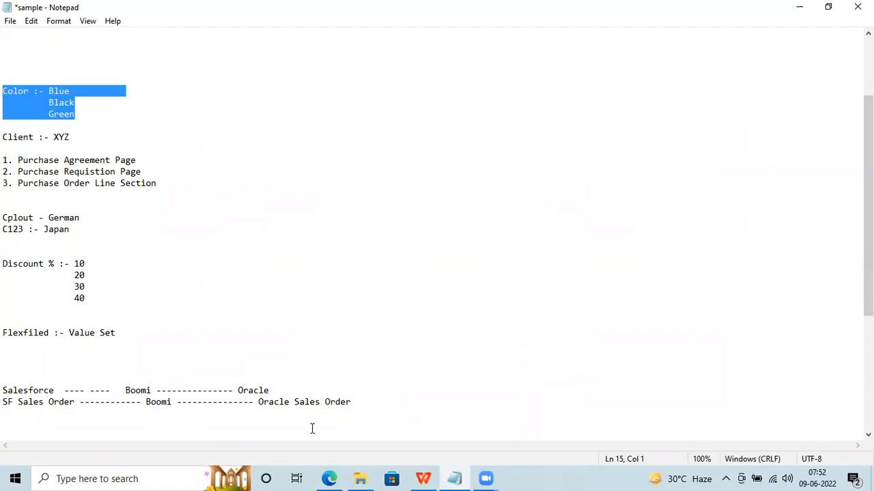
{"action": "left_click", "coordinate": [329, 478]}
{"action": "left_click", "coordinate": [603, 227]}
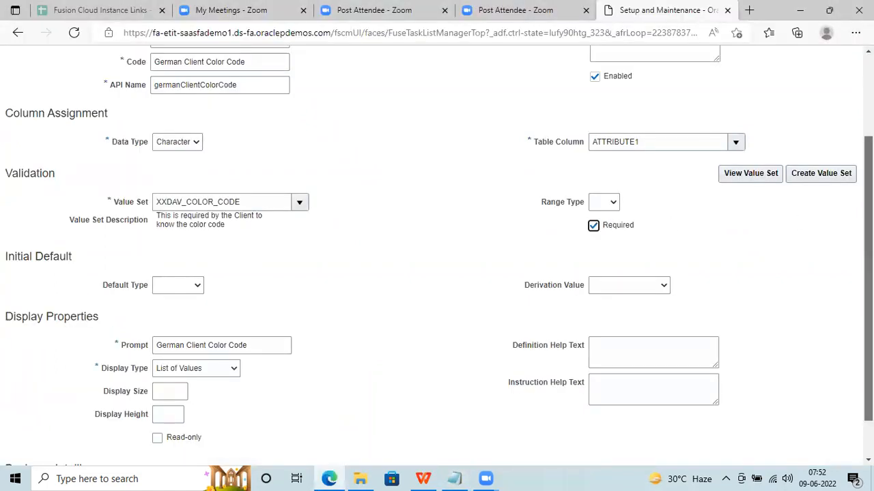
{"action": "scroll", "coordinate": [602, 287], "scroll_direction": "down", "scroll_amount": 1}
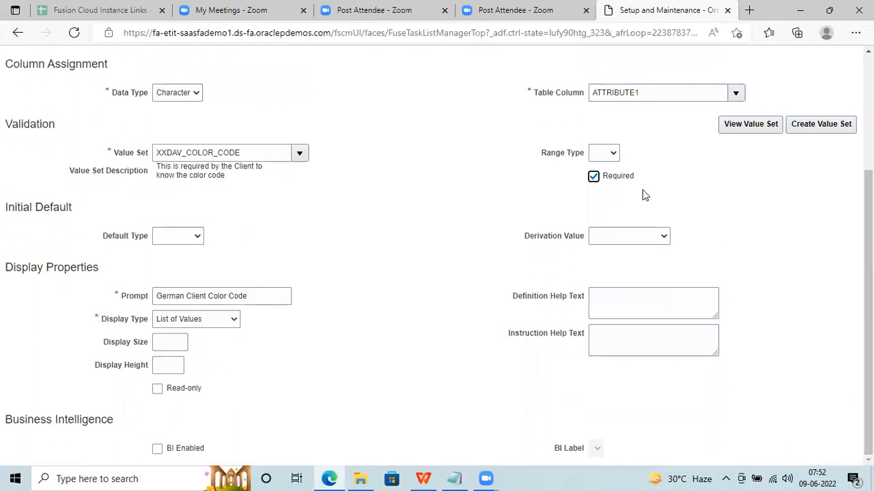
{"action": "left_click", "coordinate": [610, 182]}
Clear the Prompt and paste in the client code 'Cplout' copied from the notes file.
{"action": "left_click_drag", "start_coordinate": [254, 297], "coordinate": [105, 311]}
{"action": "key", "text": "BackSpace"}
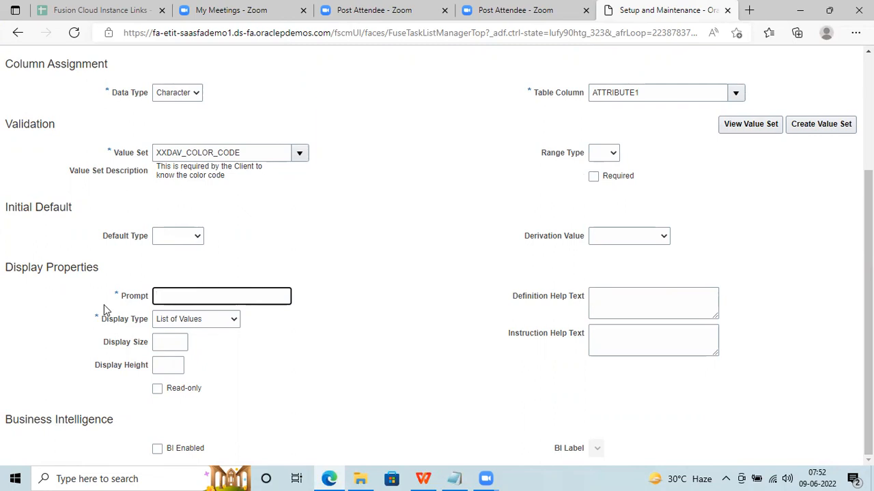
{"action": "left_click", "coordinate": [465, 473]}
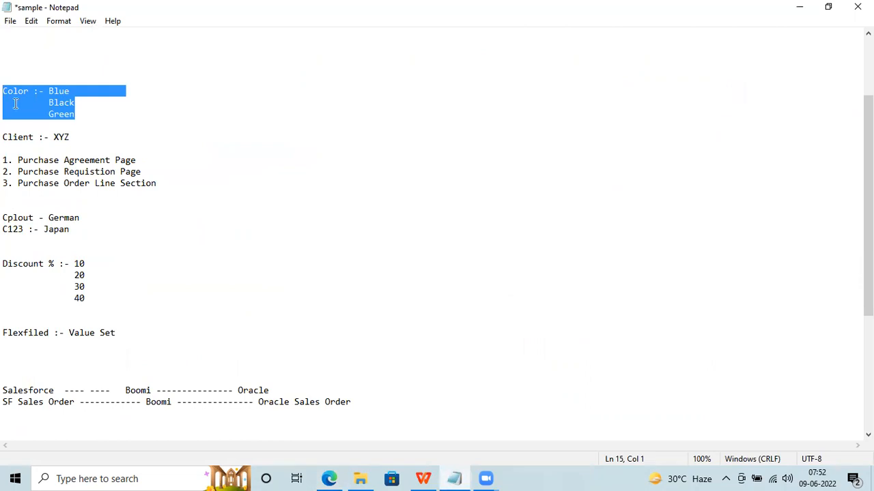
{"action": "left_click", "coordinate": [15, 103]}
{"action": "double_click", "coordinate": [18, 91]}
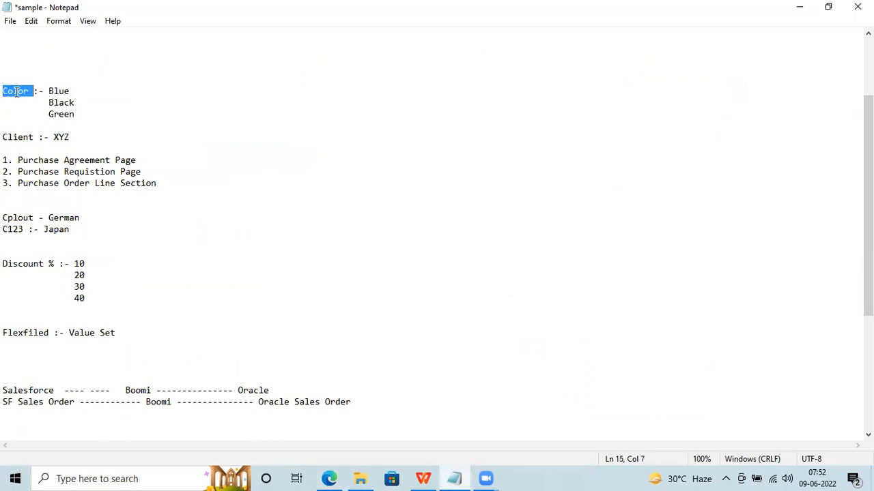
{"action": "double_click", "coordinate": [23, 218]}
{"action": "key", "text": "ctrl+c"}
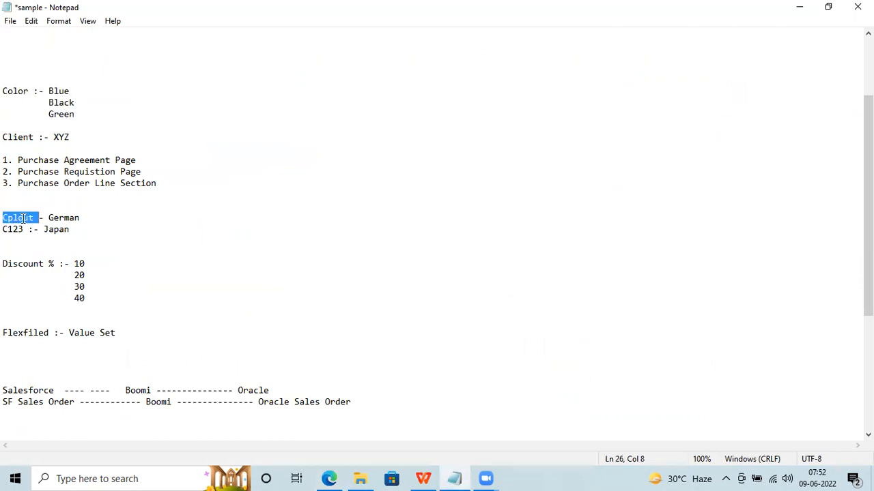
{"action": "left_click", "coordinate": [329, 478]}
{"action": "key", "text": "ctrl+v"}
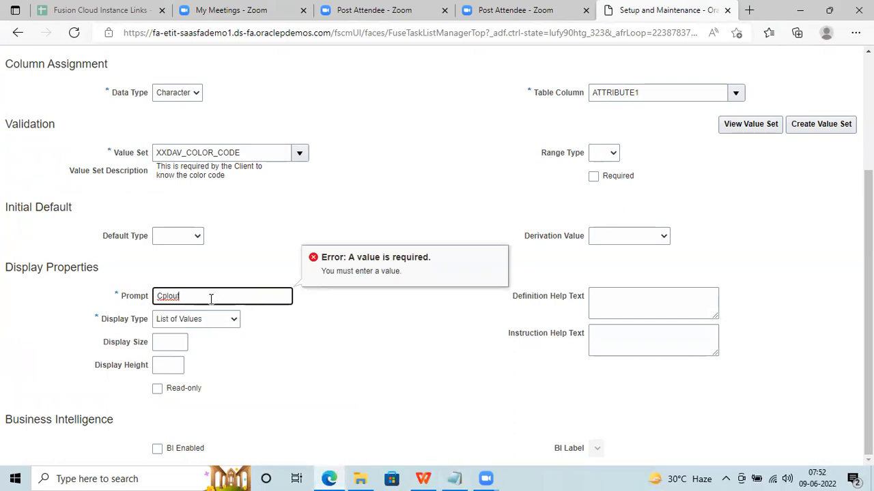
Dismiss the required-value error and check client code C123 in the notes.
{"action": "double_click", "coordinate": [170, 299]}
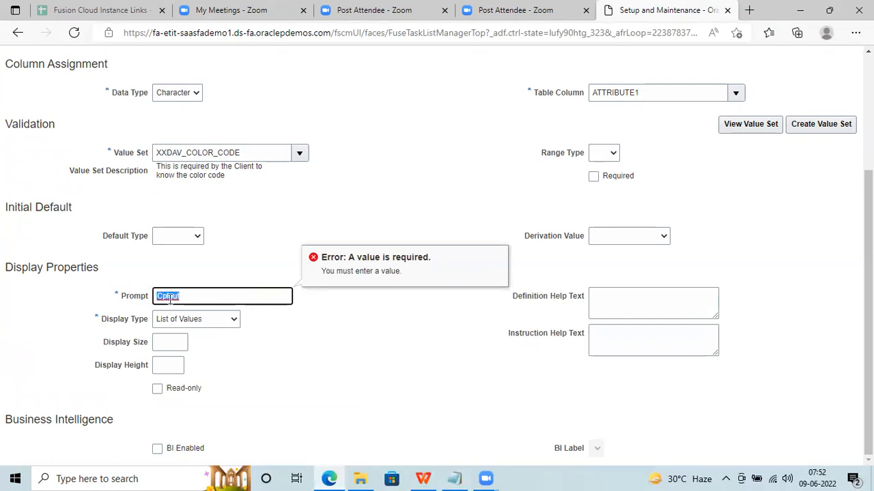
{"action": "left_click", "coordinate": [297, 357]}
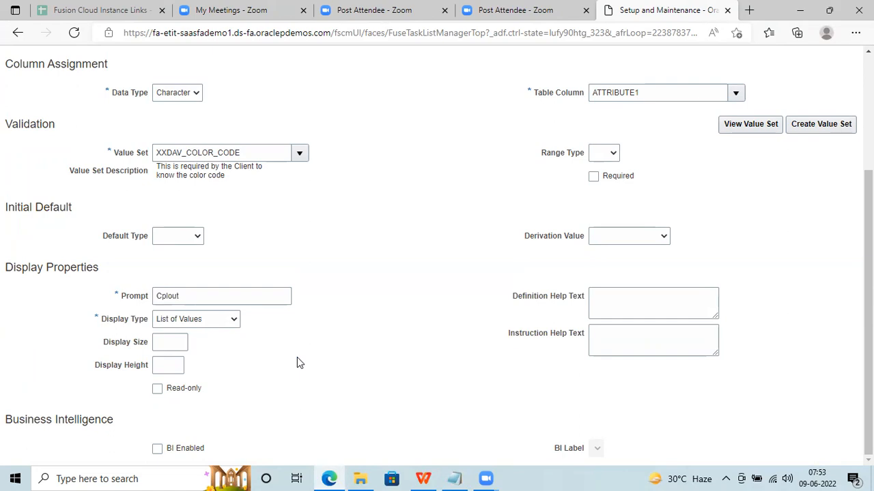
{"action": "left_click", "coordinate": [456, 478]}
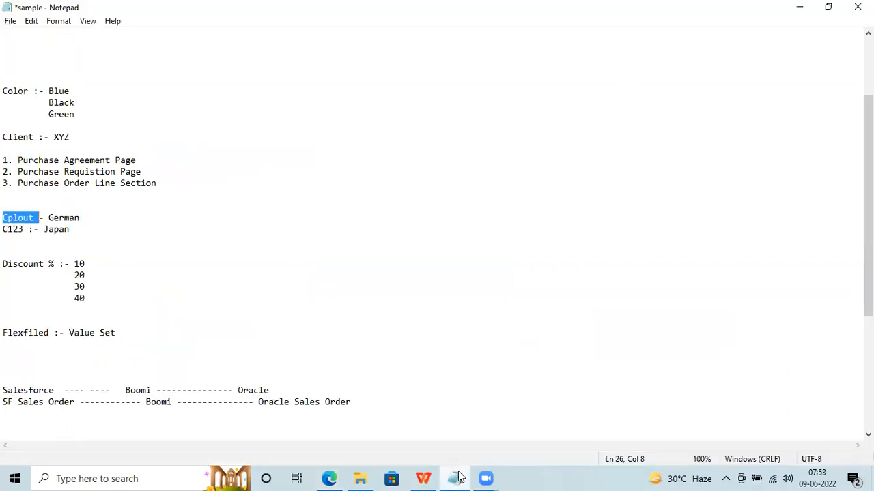
{"action": "double_click", "coordinate": [10, 228]}
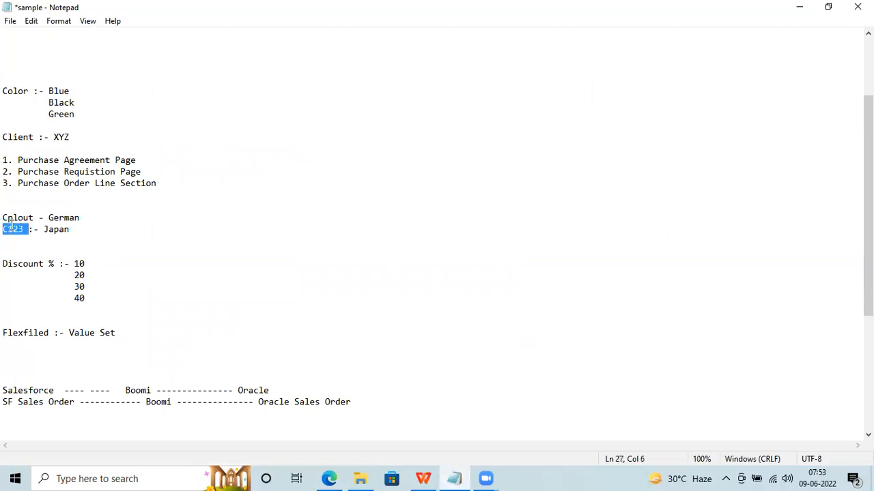
{"action": "left_click", "coordinate": [329, 478]}
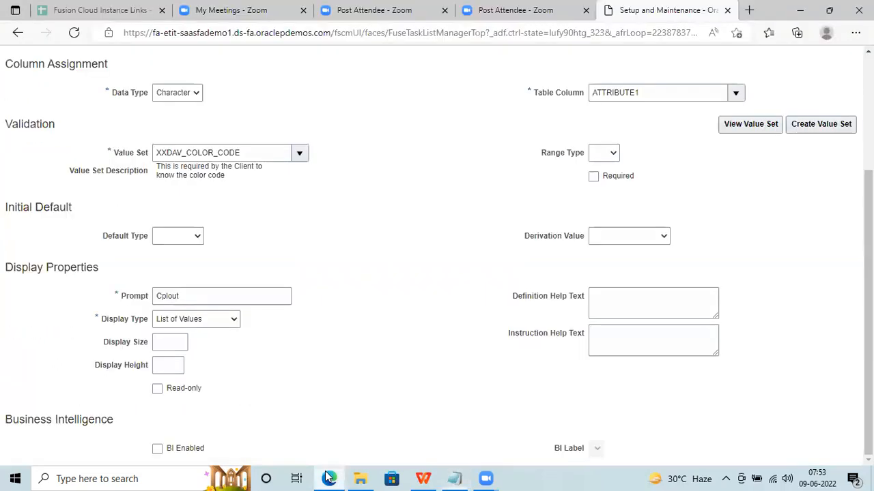
{"action": "left_click_drag", "start_coordinate": [203, 297], "coordinate": [116, 293]}
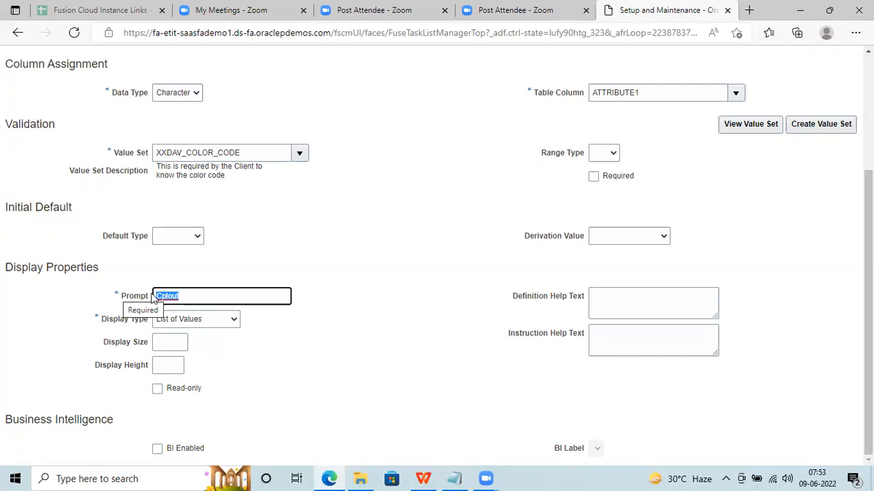
Trim the Prompt to just 'C' and open a new blank browser tab.
{"action": "scroll", "coordinate": [868, 307], "scroll_direction": "up", "scroll_amount": 3}
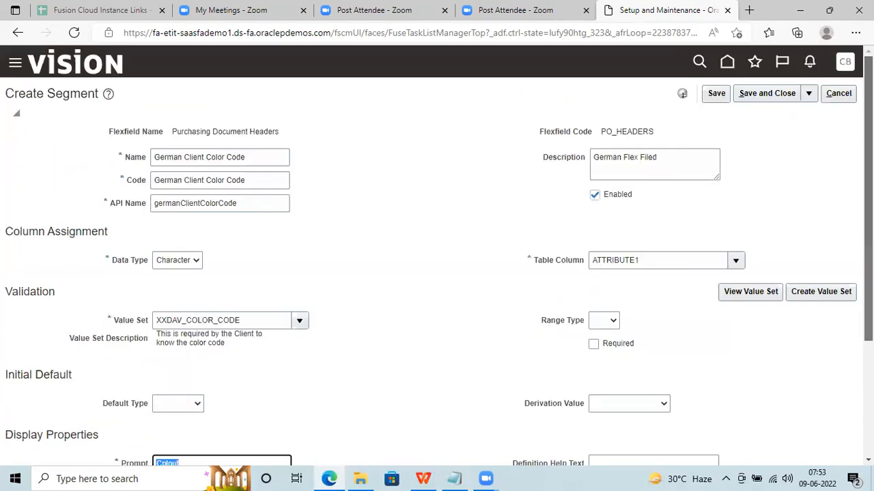
{"action": "scroll", "coordinate": [868, 307], "scroll_direction": "down", "scroll_amount": 3}
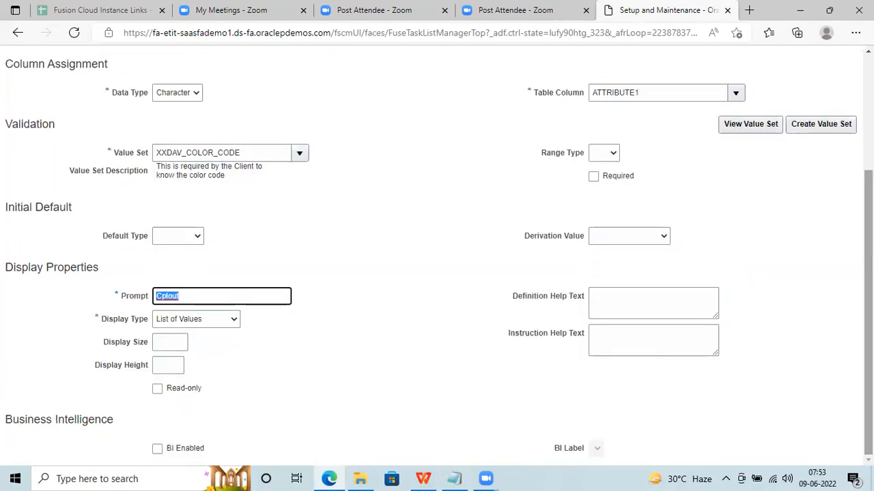
{"action": "left_click", "coordinate": [310, 324]}
{"action": "left_click", "coordinate": [195, 298]}
{"action": "key", "text": "BackSpace"}
{"action": "key", "text": "BackSpace"}
{"action": "key", "text": "BackSpace"}
{"action": "key", "text": "BackSpace"}
{"action": "key", "text": "BackSpace"}
{"action": "type", "text": "Olor"}
{"action": "key", "text": "BackSpace"}
{"action": "key", "text": "BackSpace"}
{"action": "key", "text": "BackSpace"}
{"action": "key", "text": "BackSpace"}
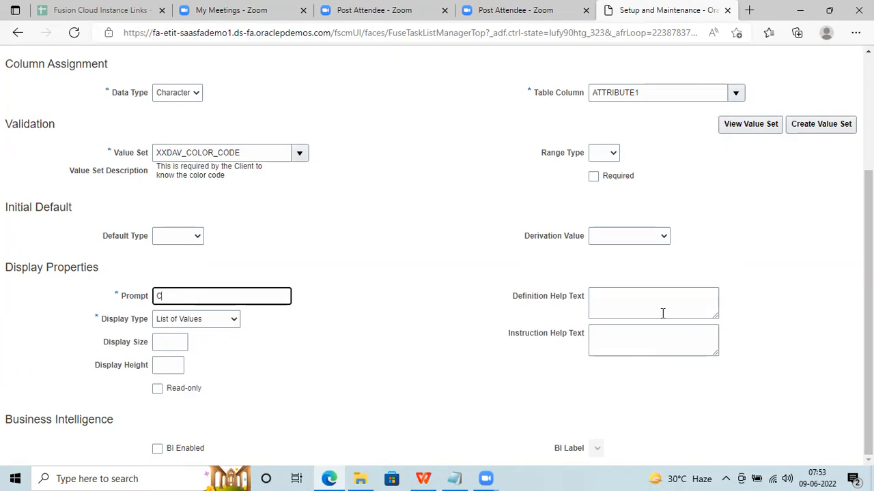
{"action": "scroll", "coordinate": [866, 273], "scroll_direction": "up", "scroll_amount": 3}
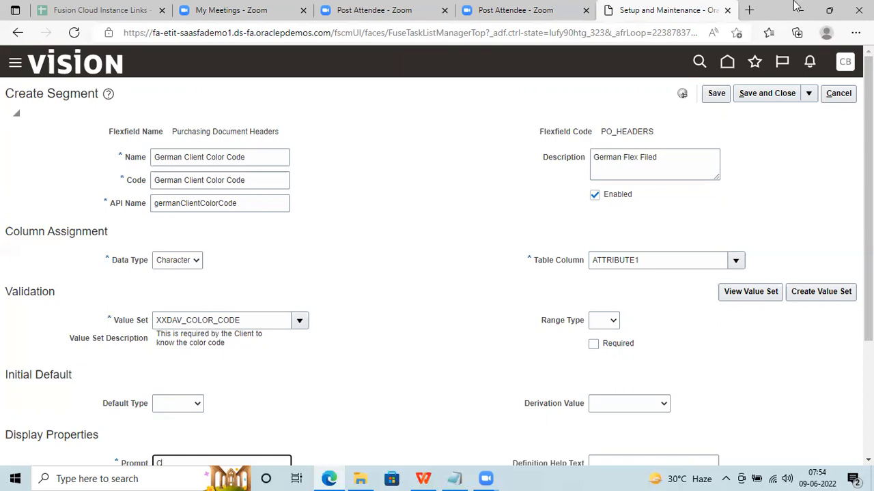
{"action": "key", "text": "ctrl+t"}
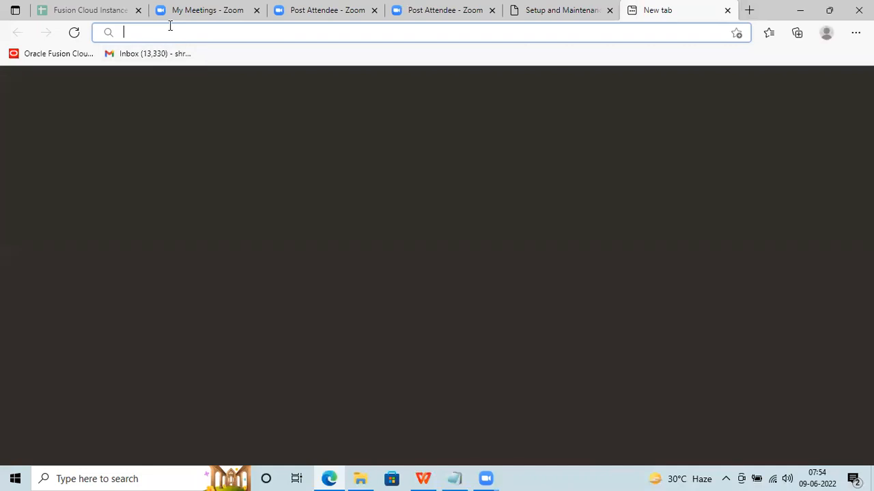
Search Bing for 'oracle fusion rest api' and open the Supply Chain Management Cloud REST API result.
{"action": "type", "text": "oracle fusion re"}
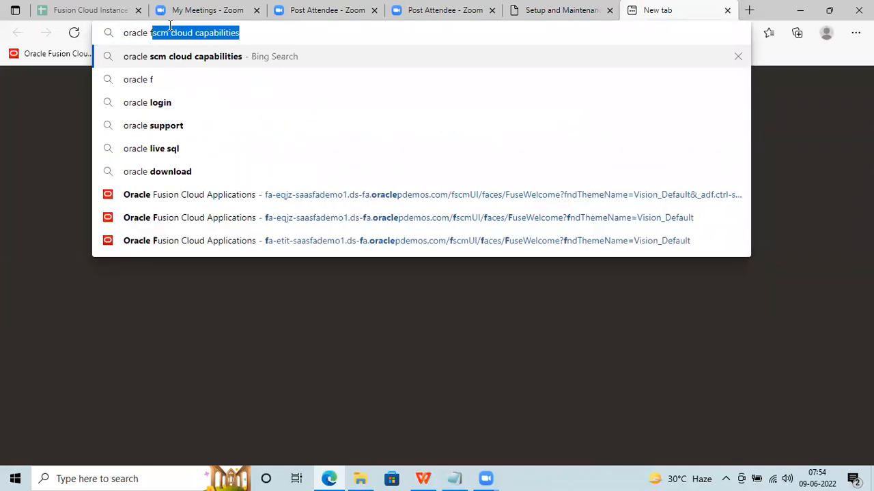
{"action": "type", "text": "st ap"}
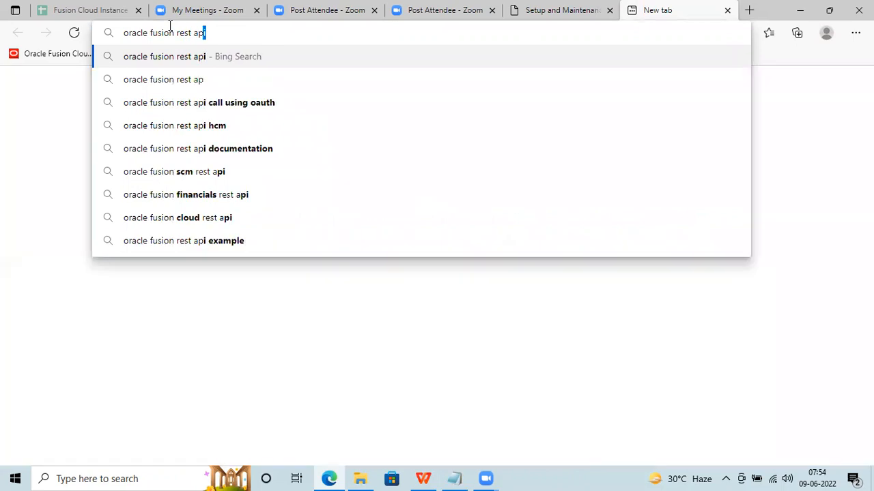
{"action": "key", "text": "Return"}
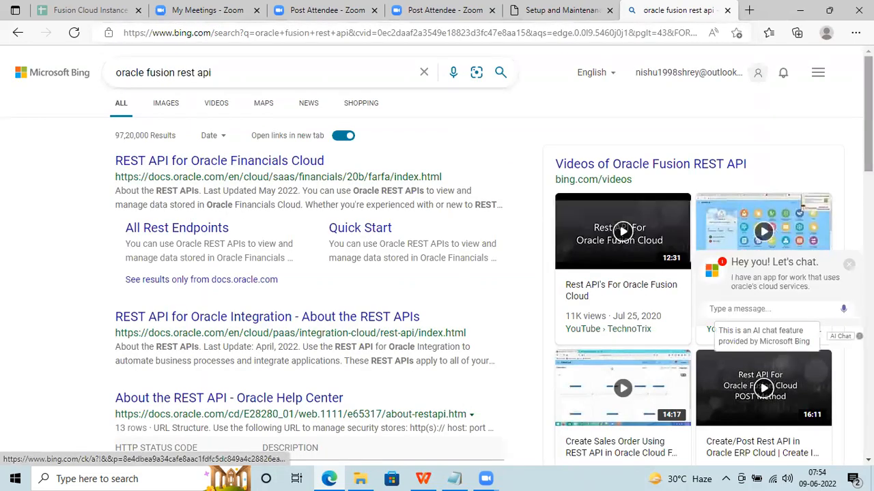
{"action": "scroll", "coordinate": [280, 331], "scroll_direction": "down", "scroll_amount": 2}
{"action": "scroll", "coordinate": [437, 256], "scroll_direction": "down", "scroll_amount": 3}
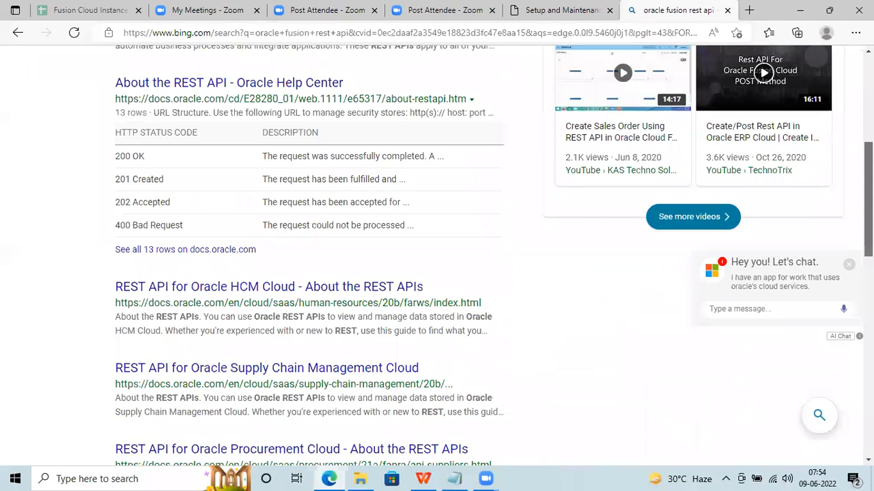
{"action": "scroll", "coordinate": [360, 240], "scroll_direction": "down", "scroll_amount": 1}
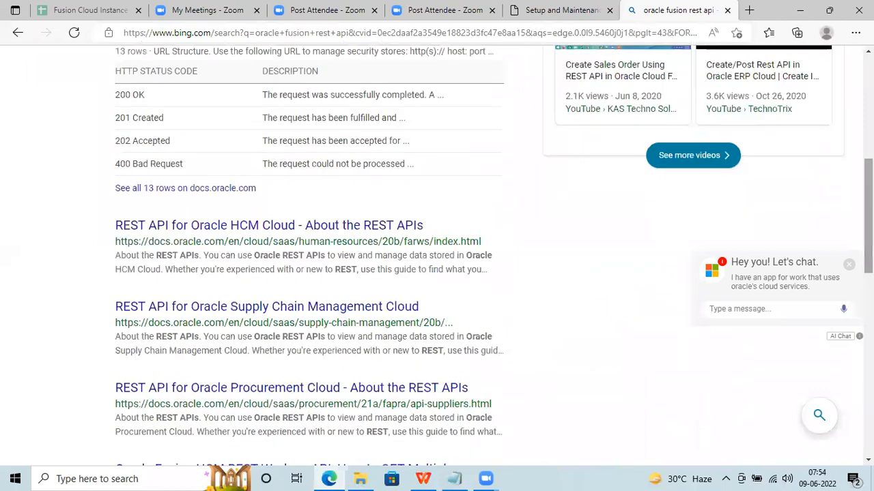
{"action": "left_click", "coordinate": [254, 313]}
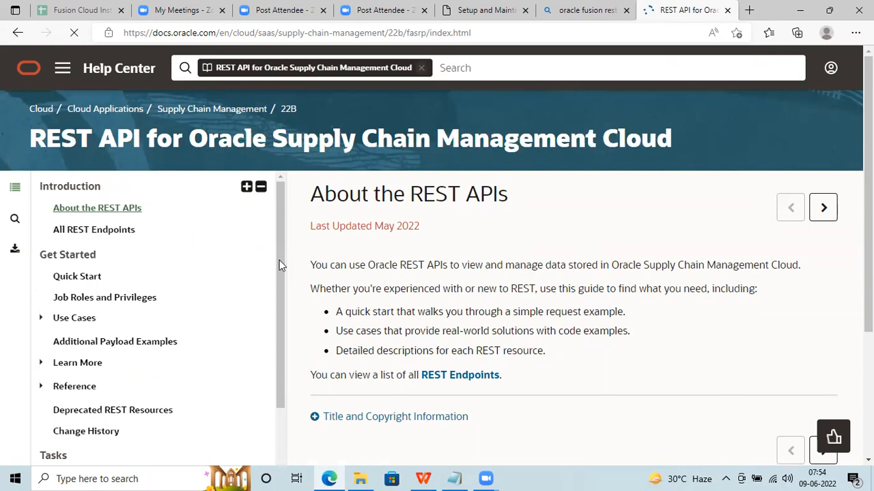
Expand Order Management in the REST API contents to list its resources, such as Sales Orders for Order Hub.
{"action": "left_click_drag", "start_coordinate": [279, 259], "coordinate": [285, 444]}
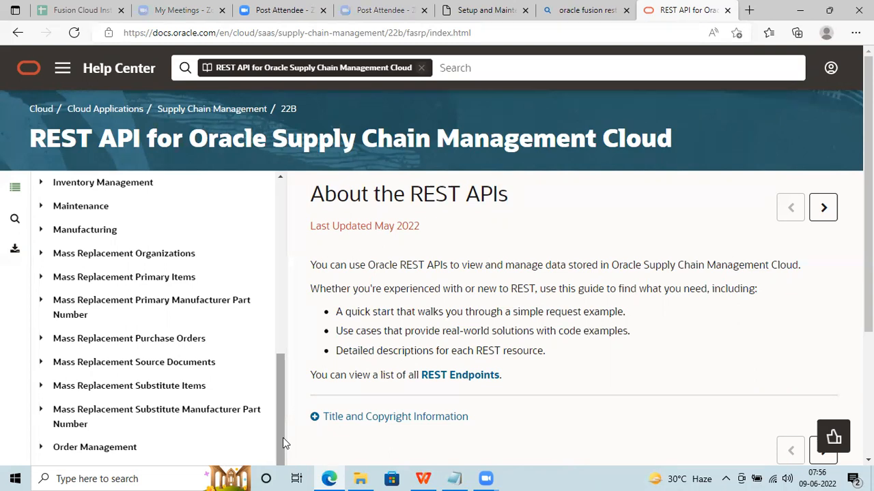
{"action": "scroll", "coordinate": [785, 295], "scroll_direction": "down", "scroll_amount": 2}
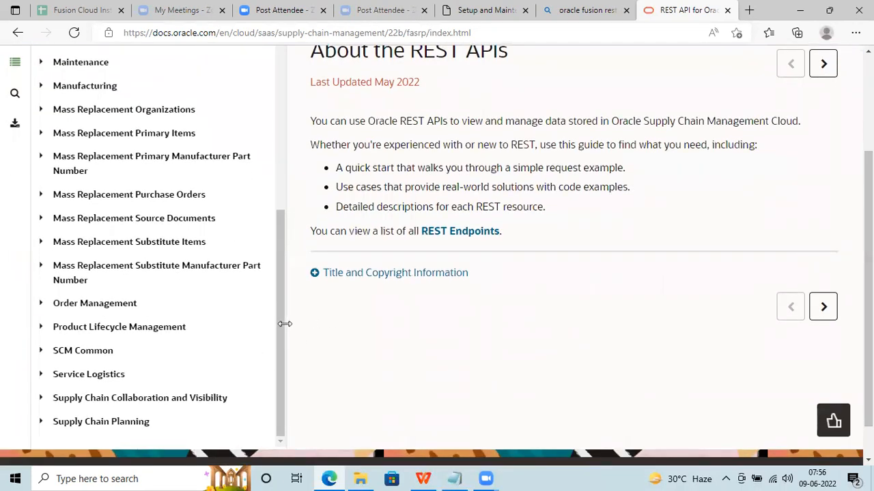
{"action": "mouse_move", "coordinate": [281, 388]}
{"action": "left_mouse_down"}
{"action": "mouse_move", "coordinate": [281, 335]}
{"action": "mouse_move", "coordinate": [281, 392]}
{"action": "left_mouse_up"}
{"action": "left_click", "coordinate": [45, 306]}
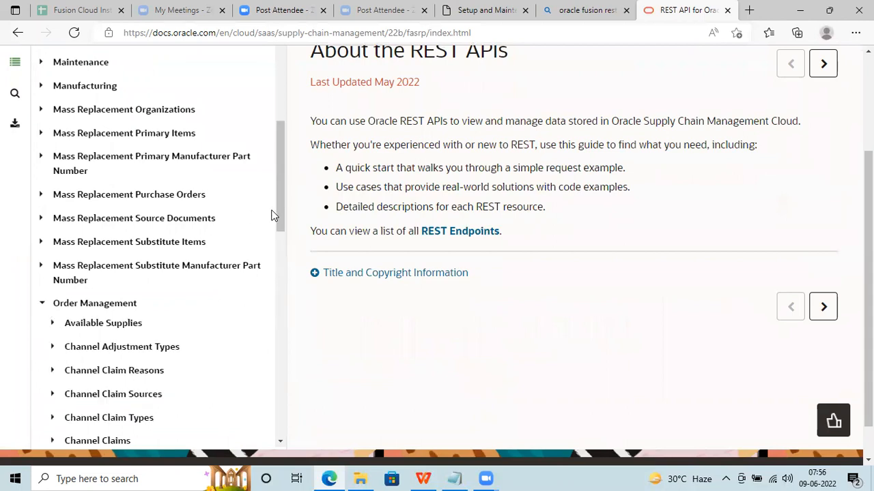
{"action": "left_click_drag", "start_coordinate": [277, 208], "coordinate": [296, 399]}
Review the Sales Orders for Order Hub REST endpoints, then go back to the Create Segment form.
{"action": "left_click", "coordinate": [129, 254]}
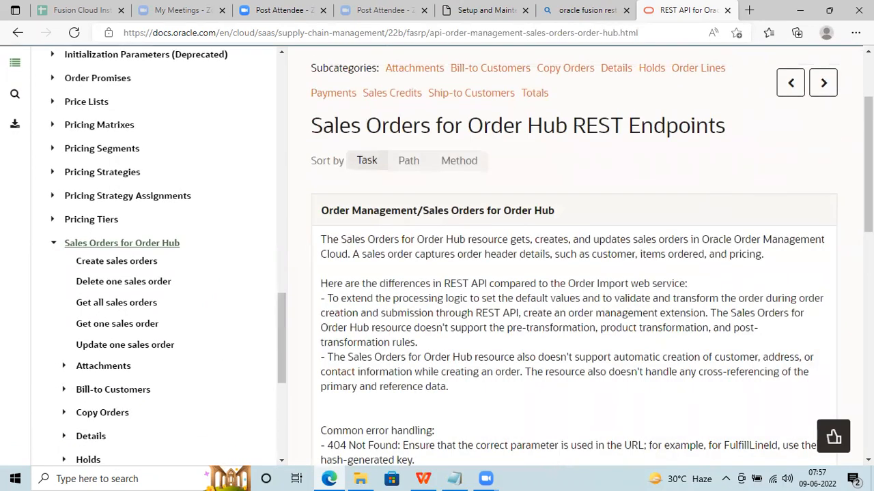
{"action": "scroll", "coordinate": [573, 259], "scroll_direction": "down", "scroll_amount": 5}
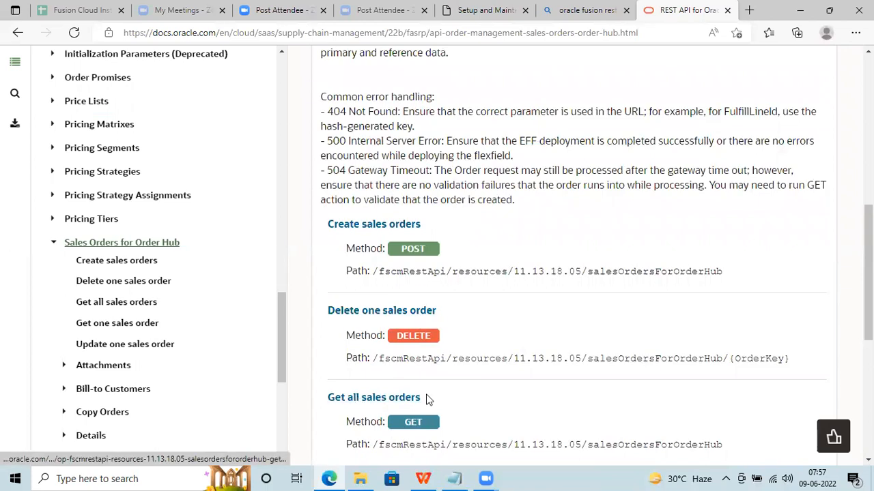
{"action": "left_click_drag", "start_coordinate": [868, 259], "coordinate": [869, 264]}
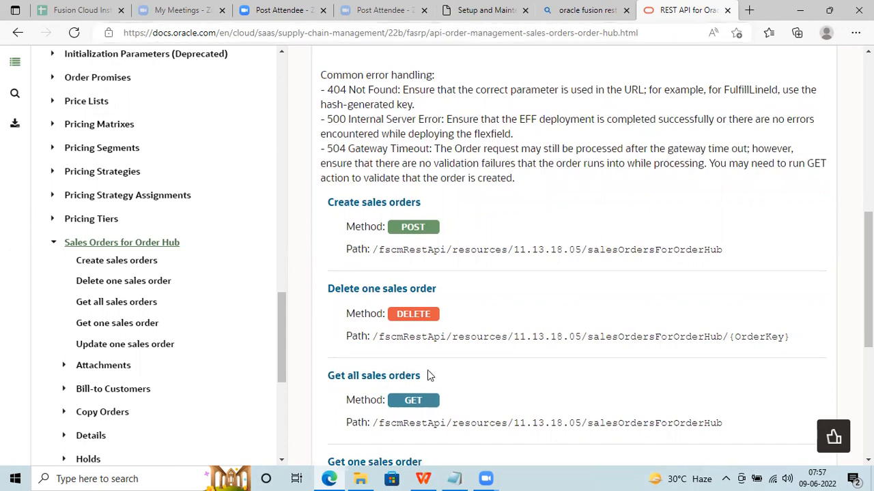
{"action": "left_click", "coordinate": [461, 13]}
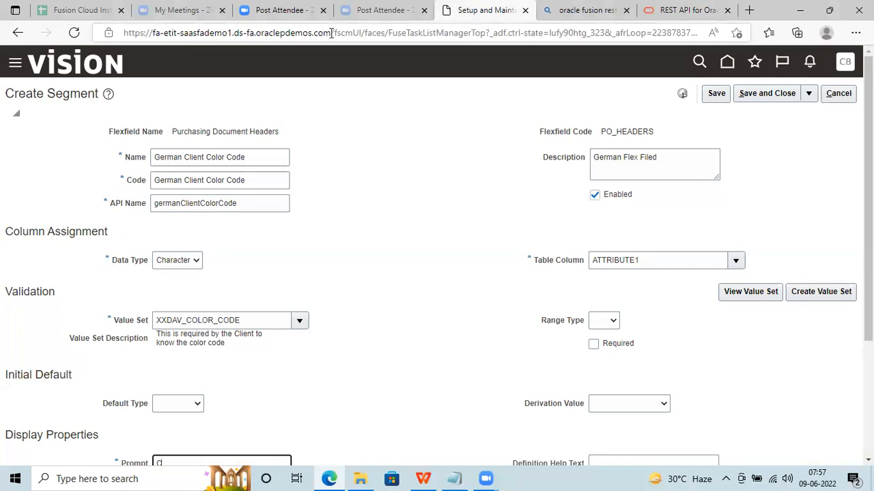
{"action": "left_click_drag", "start_coordinate": [332, 32], "coordinate": [88, 36]}
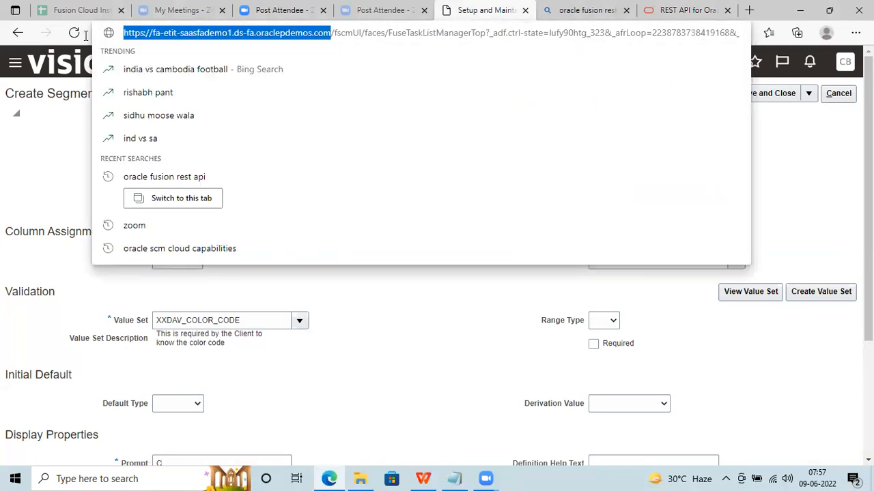
{"action": "left_click", "coordinate": [658, 10]}
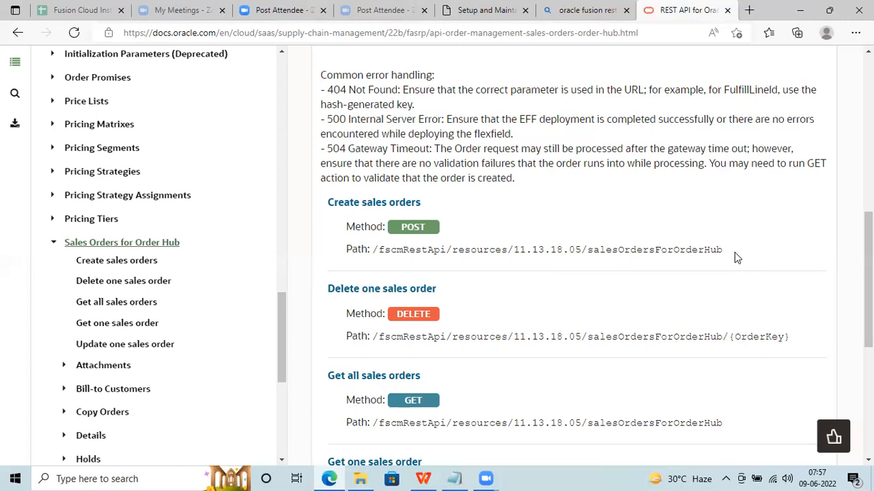
{"action": "left_click", "coordinate": [487, 8]}
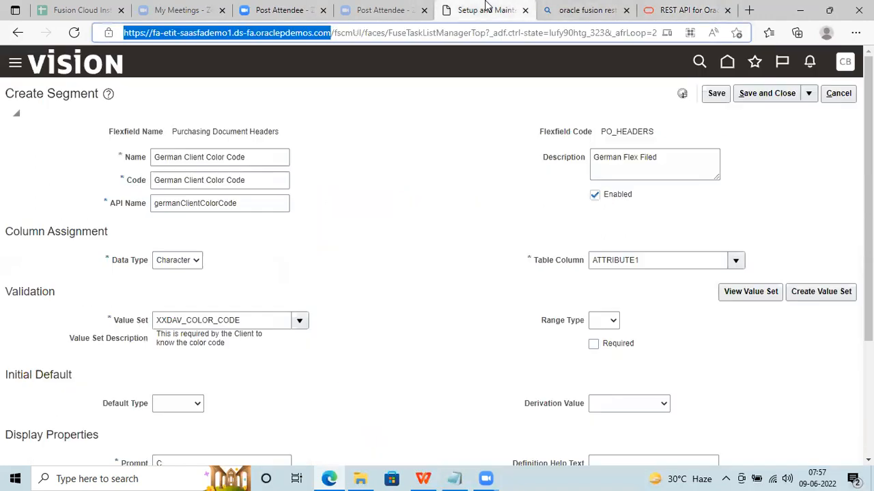
{"action": "double_click", "coordinate": [211, 202]}
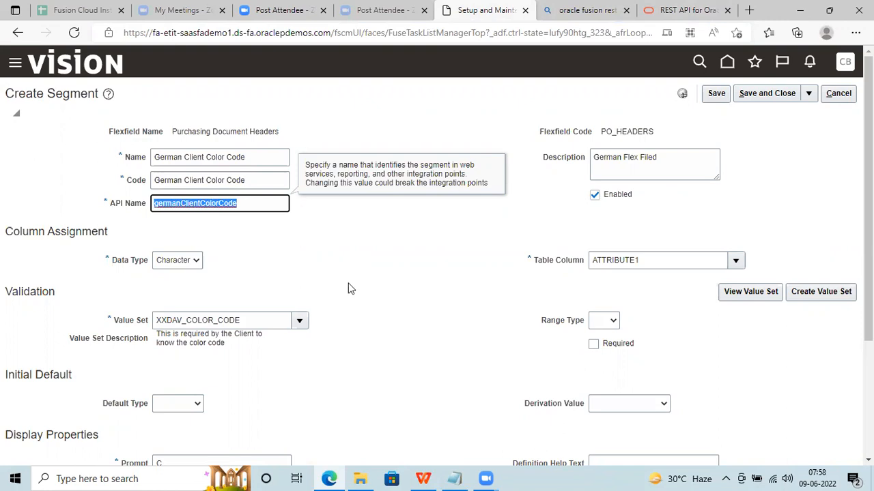
{"action": "key", "text": "alt+Tab"}
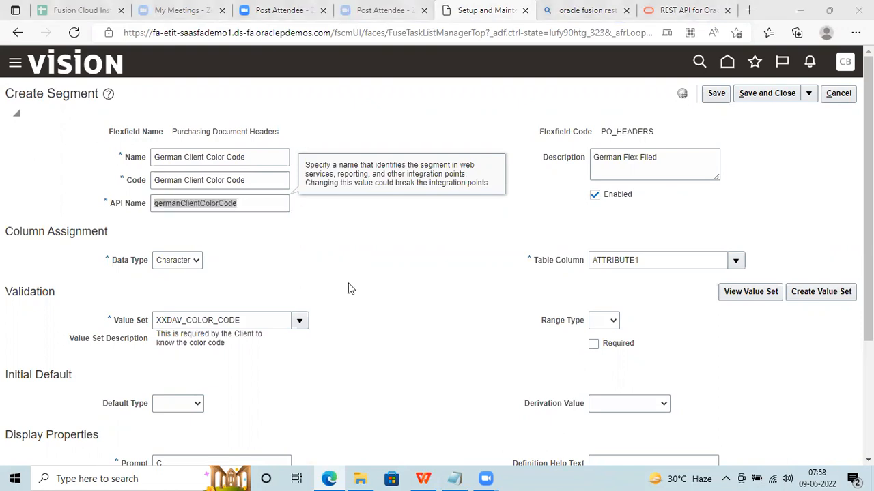
{"action": "left_click", "coordinate": [401, 271]}
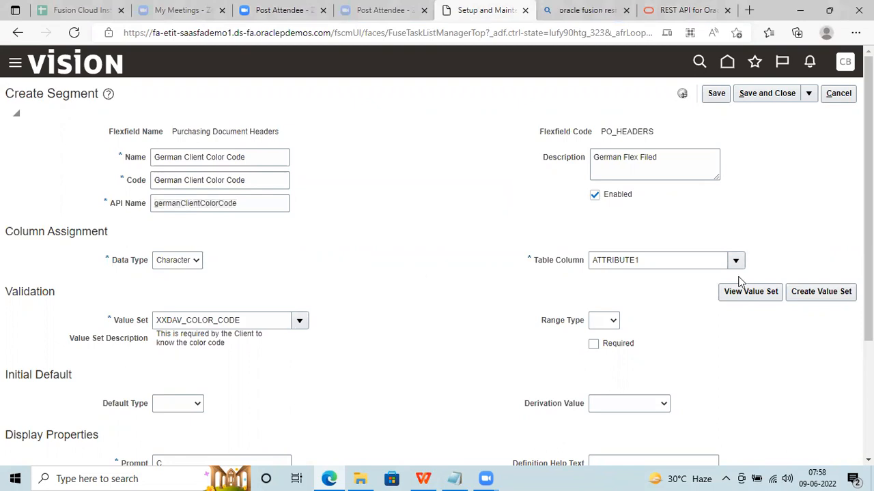
{"action": "scroll", "coordinate": [867, 205], "scroll_direction": "down", "scroll_amount": 2}
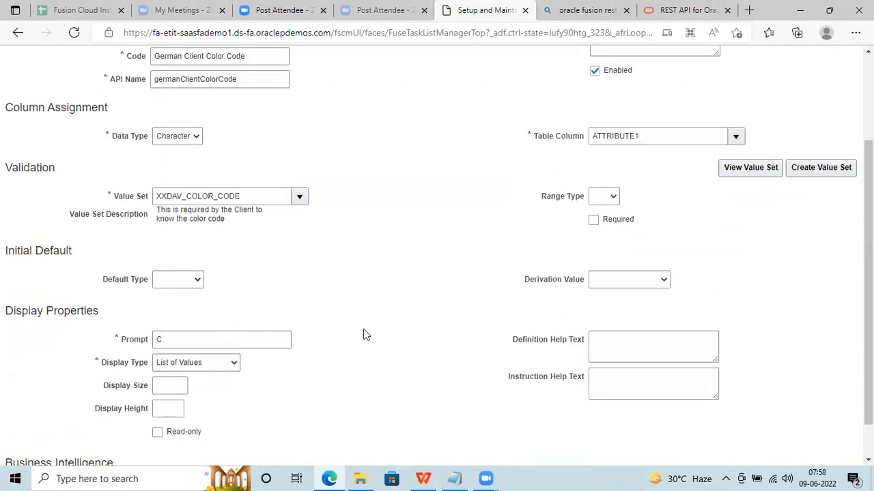
{"action": "left_click", "coordinate": [175, 336]}
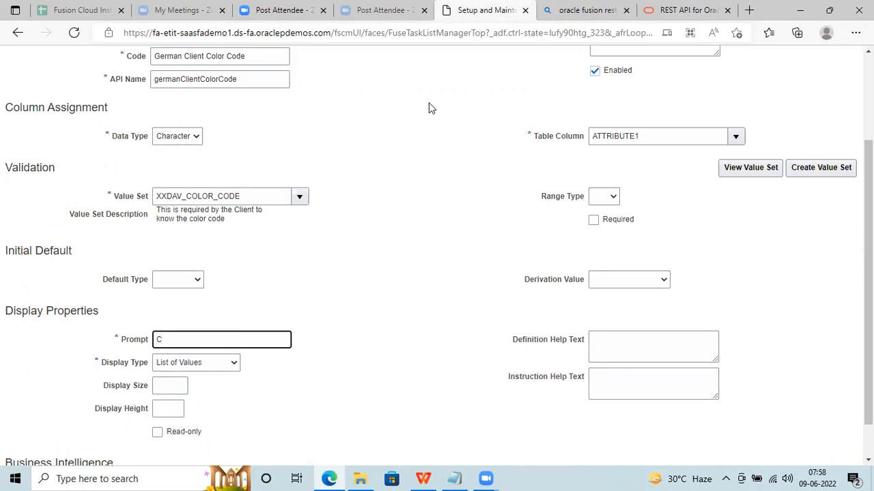
{"action": "key", "text": "alt+Tab"}
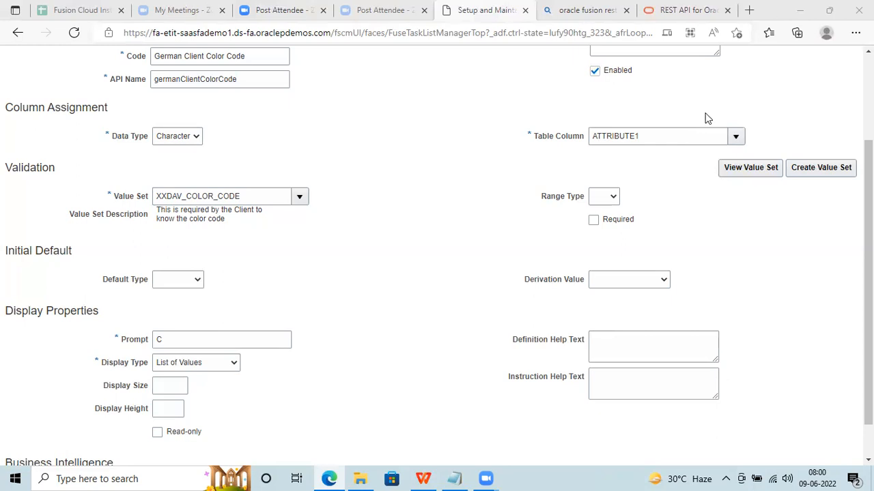
Enter the prompt 'Color Code for German Client' with display size 20 and display height 20.
{"action": "left_click", "coordinate": [180, 340]}
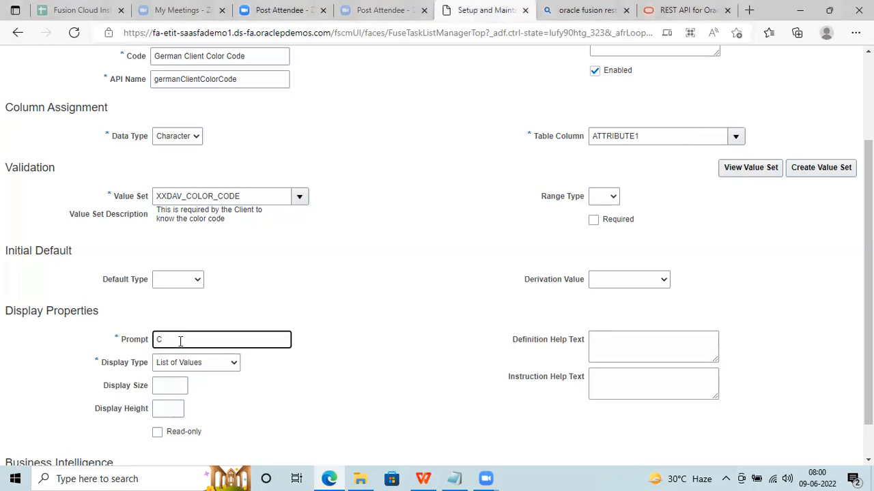
{"action": "type", "text": "olor Code for German Client"}
{"action": "left_click", "coordinate": [176, 387]}
{"action": "type", "text": "20"}
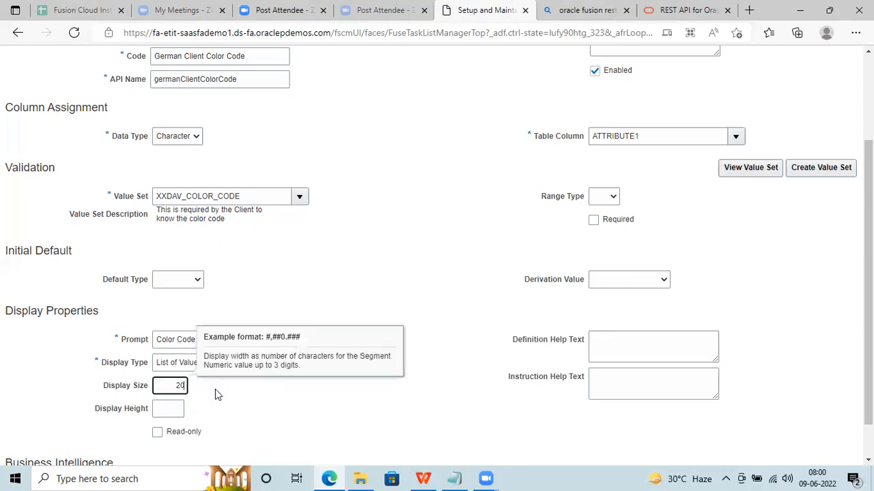
{"action": "left_click", "coordinate": [170, 409]}
{"action": "type", "text": "20"}
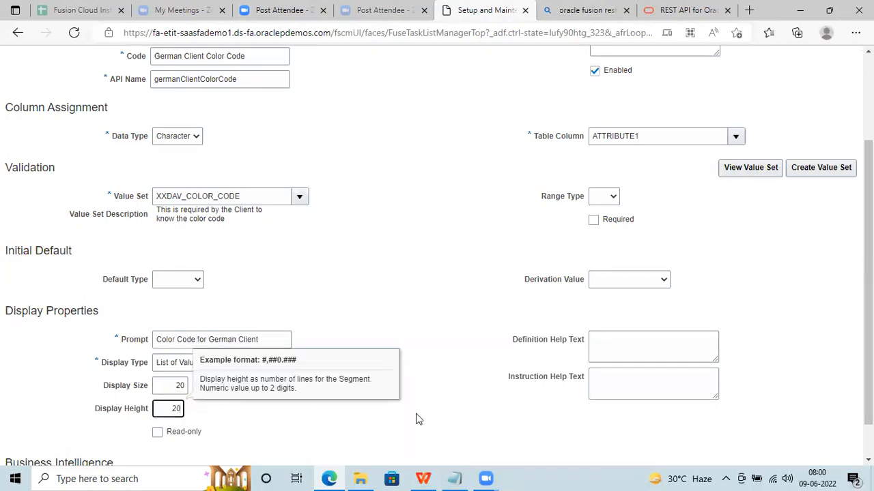
{"action": "left_click", "coordinate": [646, 350]}
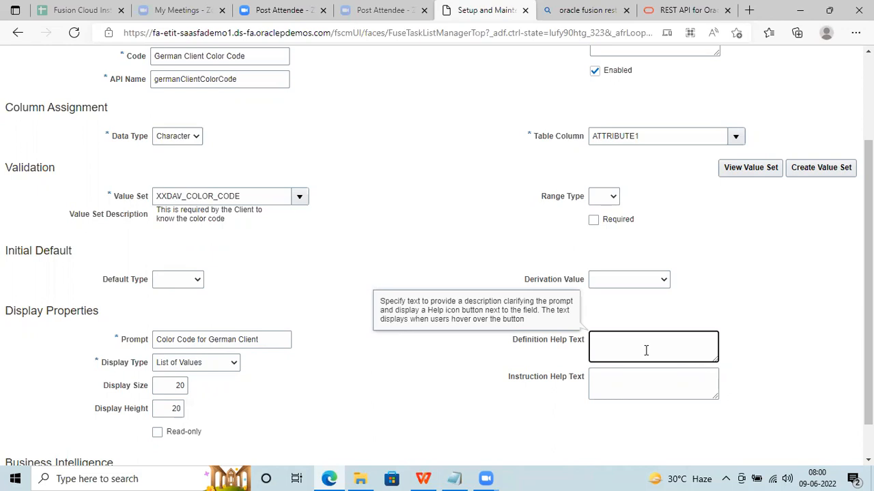
Write the instruction help text 'This field is for German Client for color code', fixing the typo.
{"action": "left_click", "coordinate": [681, 8]}
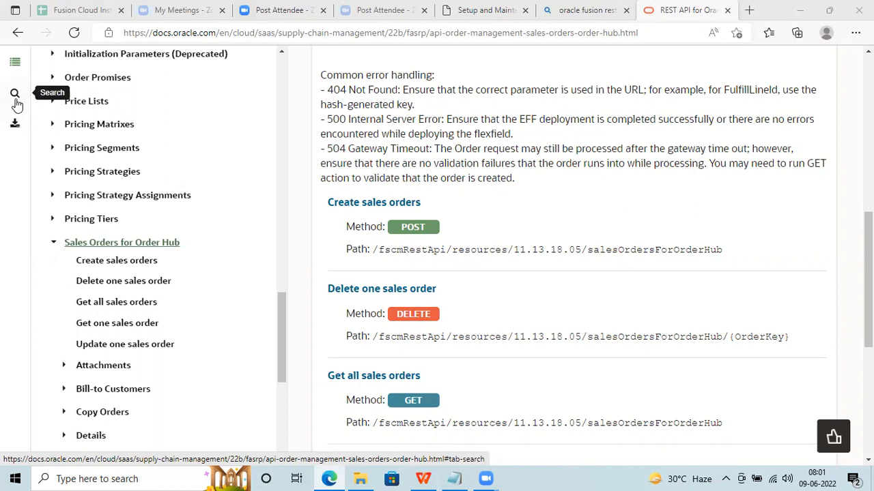
{"action": "left_click", "coordinate": [481, 11]}
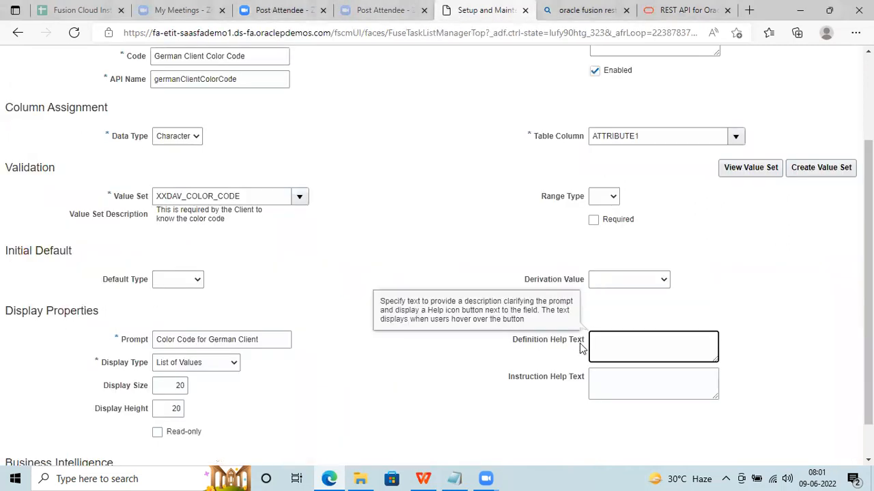
{"action": "left_click", "coordinate": [611, 383]}
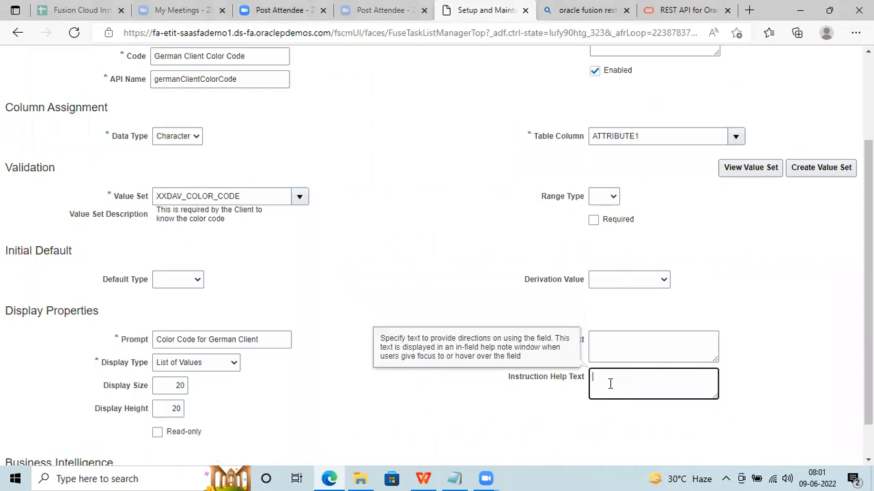
{"action": "type", "text": "This field is fpr"}
{"action": "key", "text": "BackSpace"}
{"action": "key", "text": "BackSpace"}
{"action": "type", "text": "or "}
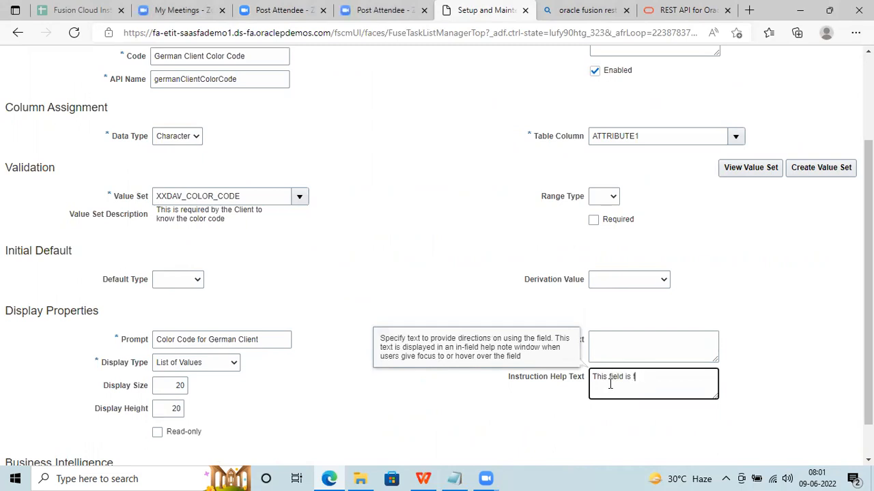
{"action": "type", "text": "German Client for color code"}
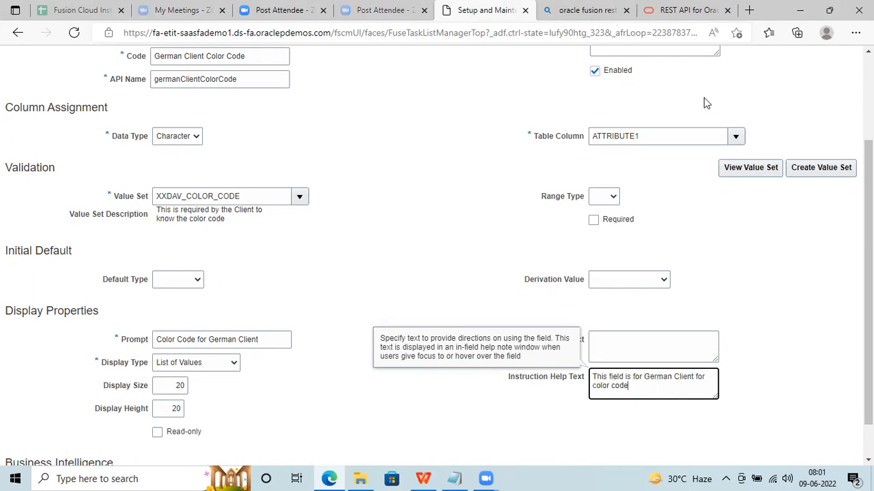
Glance at the REST API search results and documentation, then return to the segment form.
{"action": "left_click", "coordinate": [586, 10]}
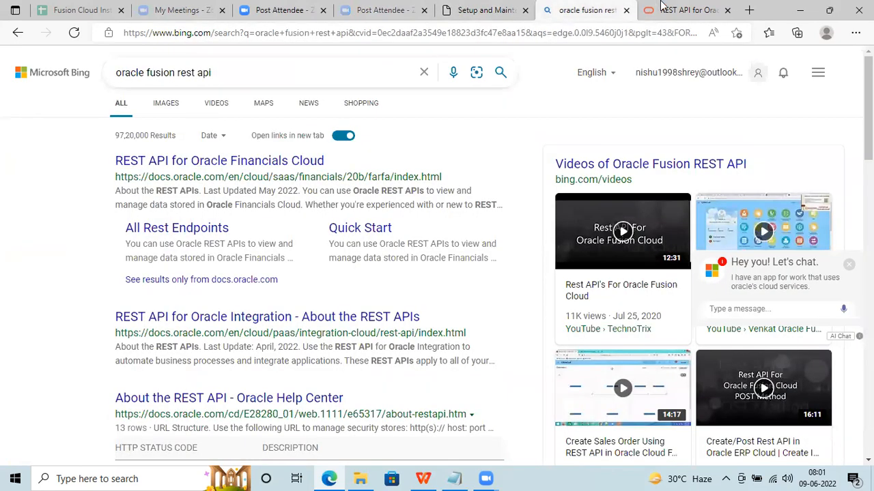
{"action": "left_click", "coordinate": [686, 9]}
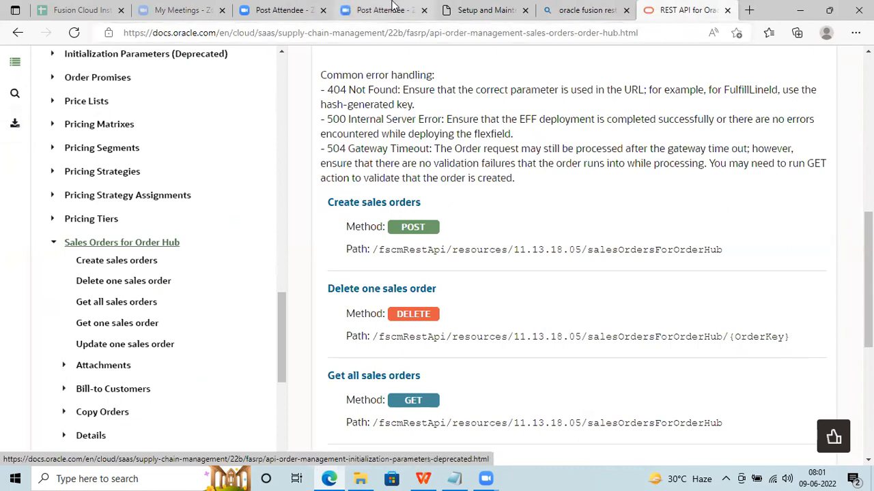
{"action": "left_click", "coordinate": [556, 6]}
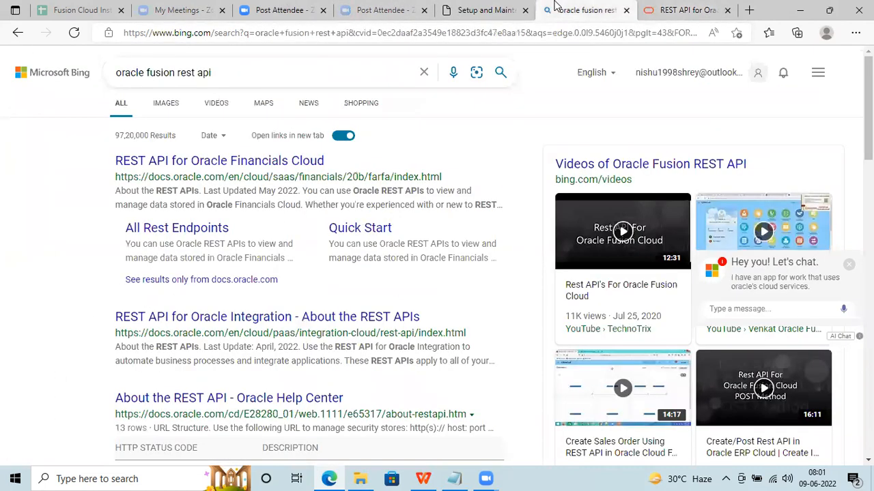
{"action": "left_click", "coordinate": [488, 7]}
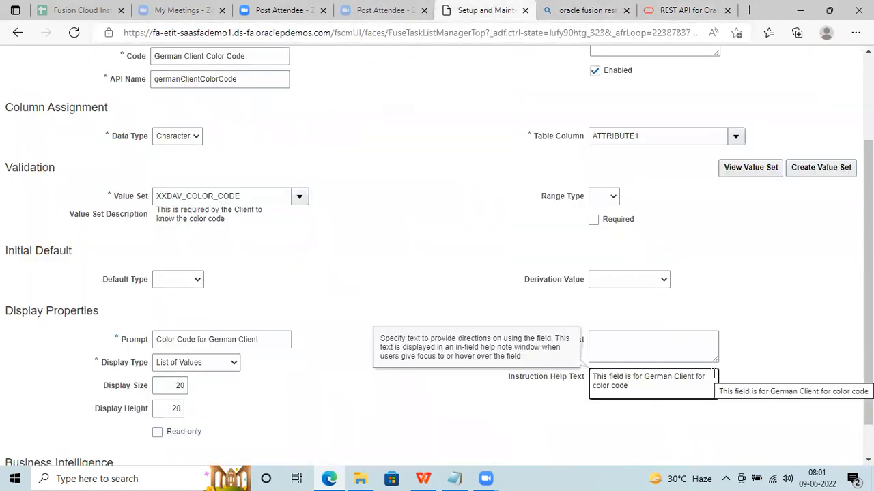
{"action": "left_click", "coordinate": [513, 300]}
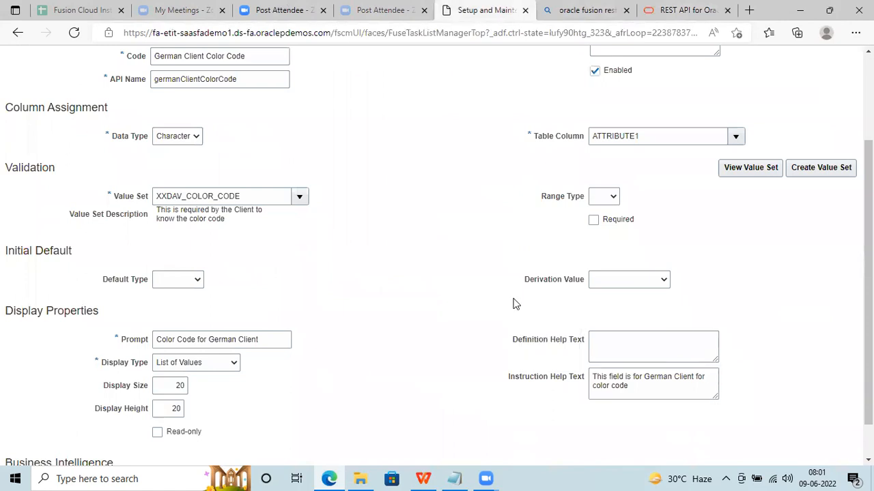
Copy the instruction help sentence and paste it into Definition Help Text.
{"action": "left_click", "coordinate": [627, 387]}
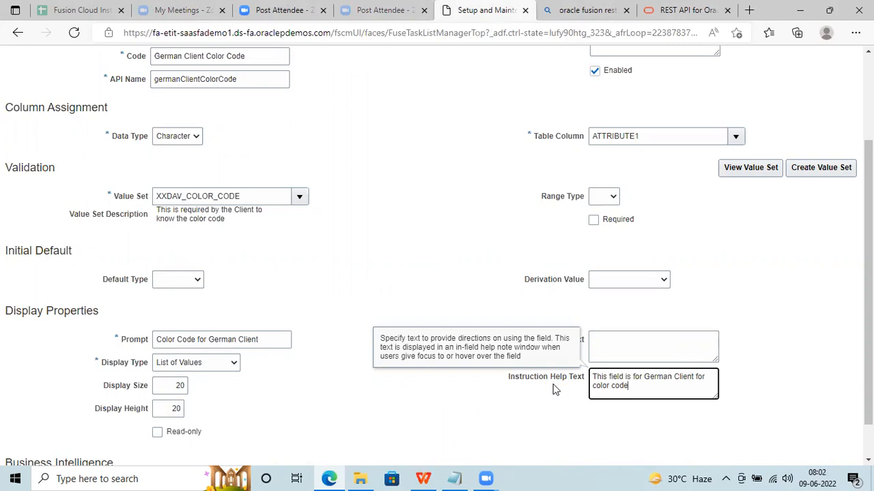
{"action": "left_click", "coordinate": [546, 403]}
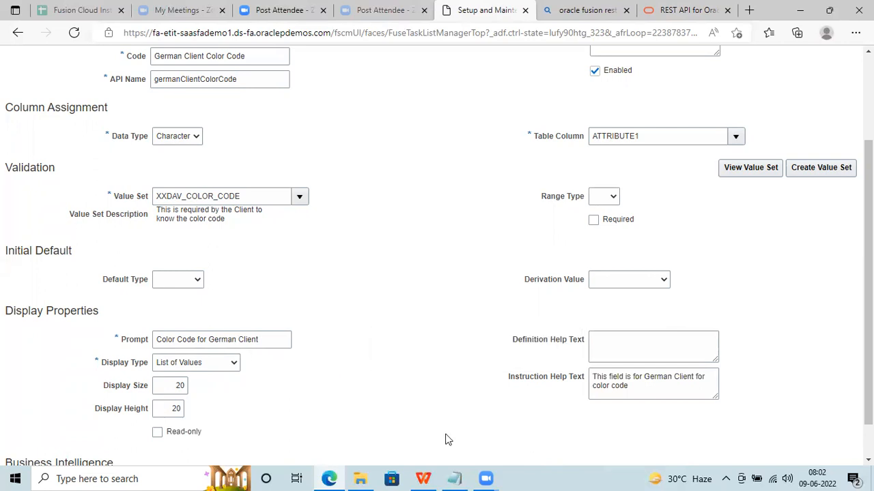
{"action": "left_click", "coordinate": [552, 341]}
{"action": "mouse_move", "coordinate": [552, 341]}
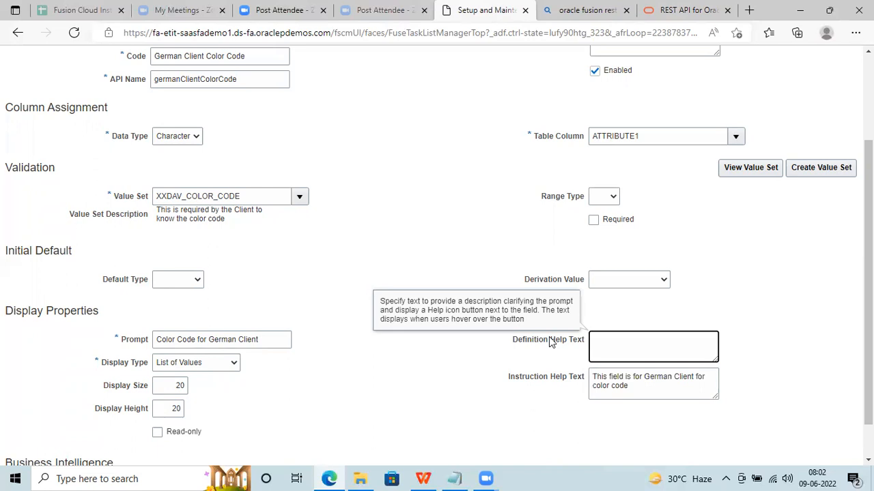
{"action": "left_click", "coordinate": [329, 373]}
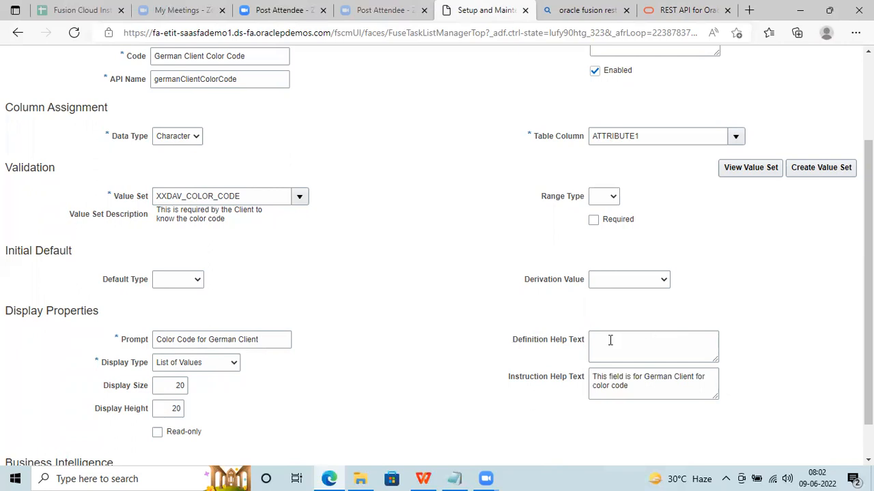
{"action": "left_click", "coordinate": [640, 386]}
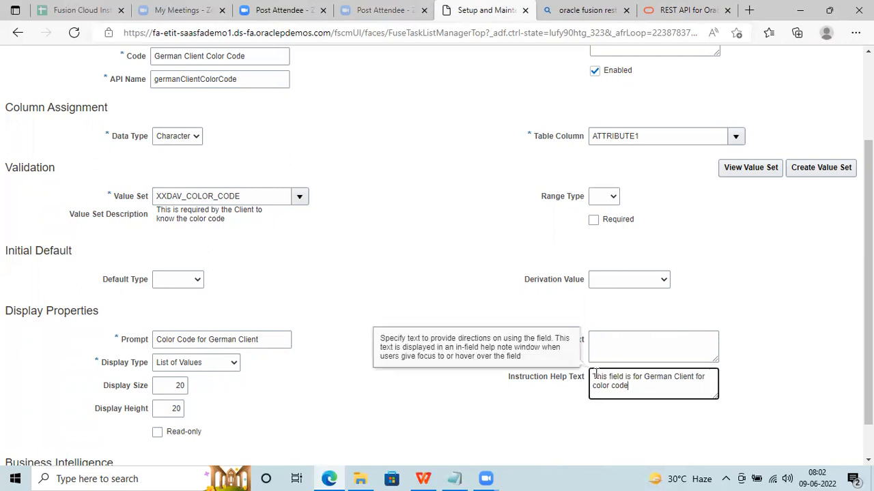
{"action": "double_click", "coordinate": [619, 385]}
{"action": "left_click_drag", "start_coordinate": [634, 386], "coordinate": [593, 374]}
{"action": "key", "text": "ctrl+c"}
{"action": "left_click", "coordinate": [619, 345]}
{"action": "key", "text": "ctrl+v"}
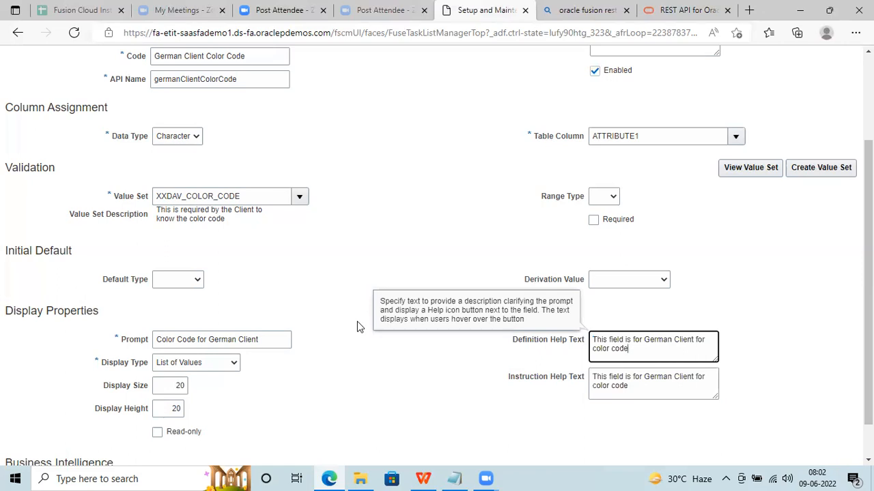
{"action": "left_click", "coordinate": [427, 345]}
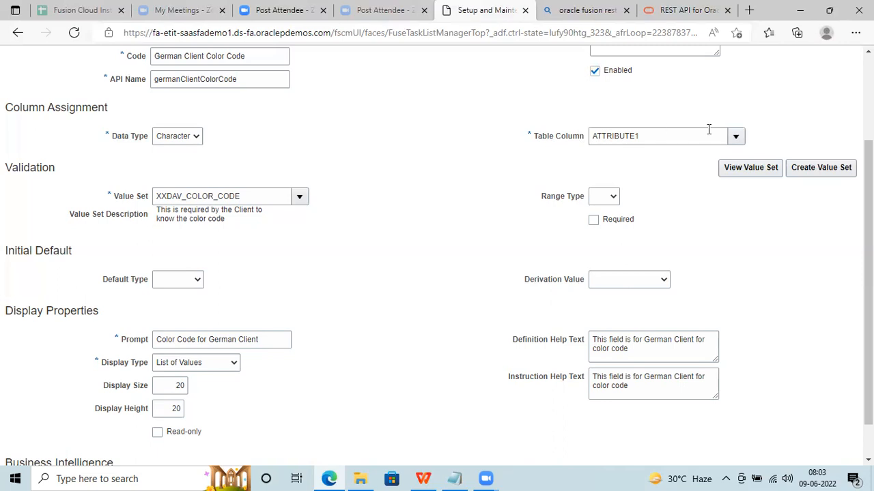
Change the segment's table column from ATTRIBUTE1 to ATTRIBUTE3.
{"action": "left_click", "coordinate": [734, 138]}
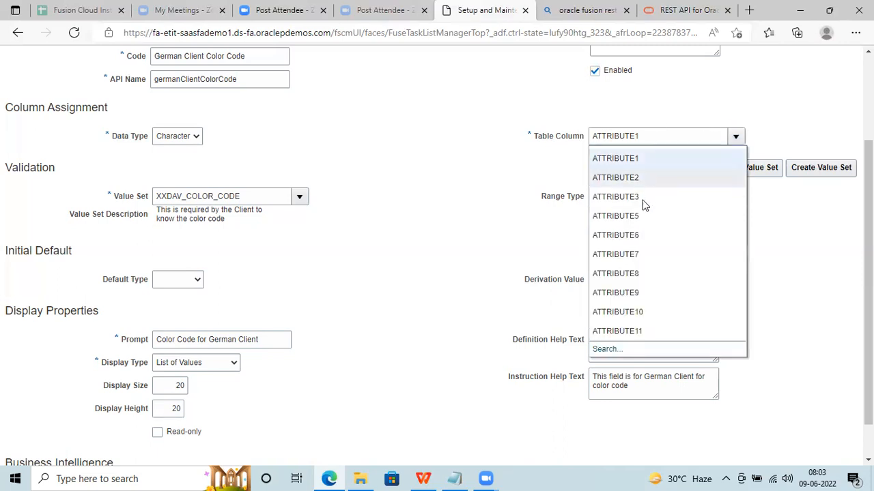
{"action": "left_click", "coordinate": [637, 197]}
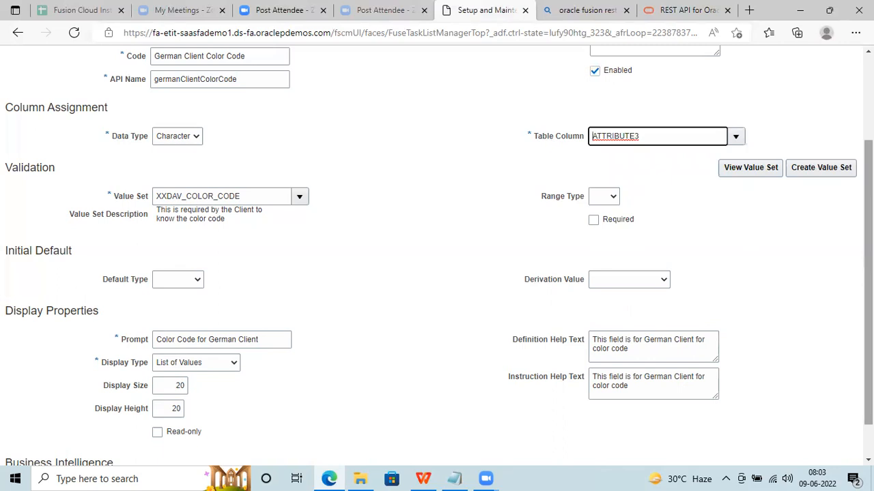
{"action": "scroll", "coordinate": [530, 326], "scroll_direction": "down", "scroll_amount": 1}
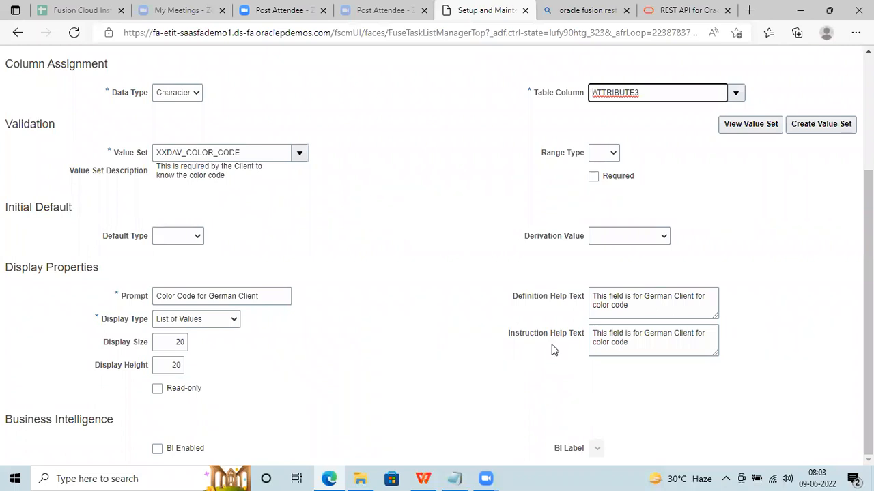
Tick BI Enabled and Read-only on the German Client Color Code segment.
{"action": "left_click", "coordinate": [553, 311]}
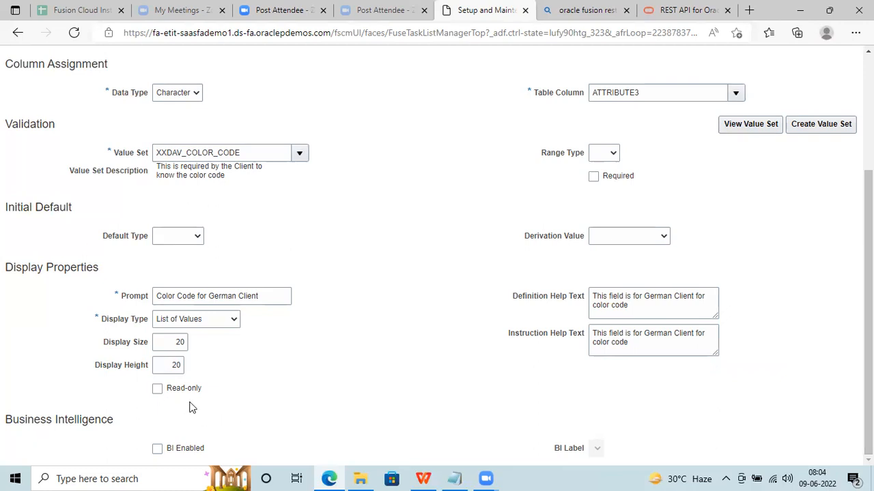
{"action": "left_click", "coordinate": [185, 456]}
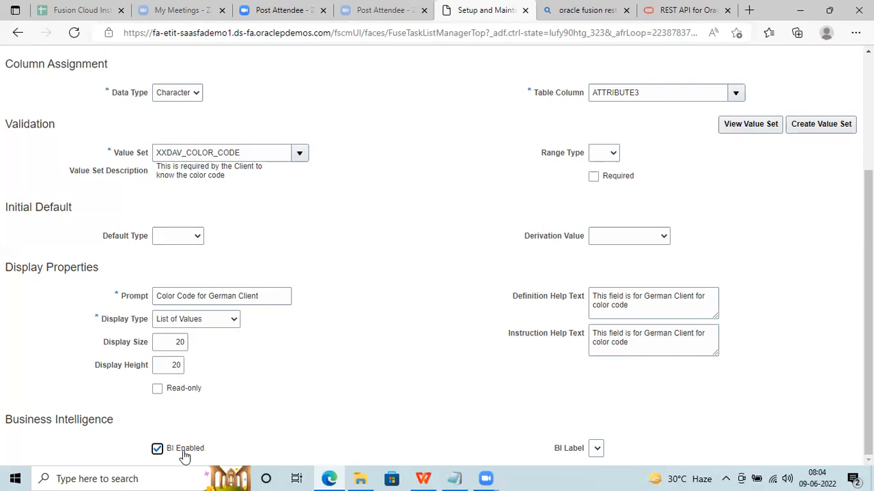
{"action": "left_click", "coordinate": [184, 389]}
{"action": "scroll", "coordinate": [868, 307], "scroll_direction": "up", "scroll_amount": 3}
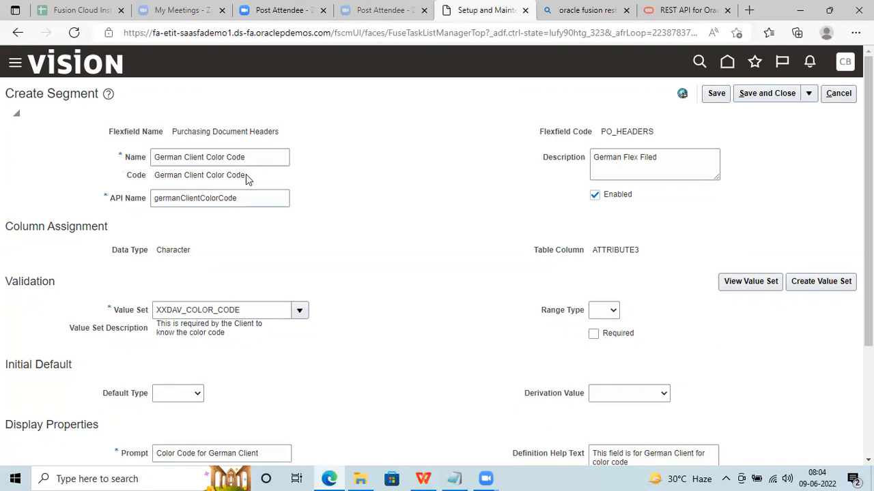
Copy the ATTRIBUTE3 table column name from the segment form.
{"action": "double_click", "coordinate": [613, 251]}
{"action": "key", "text": "ctrl+c"}
{"action": "left_click", "coordinate": [655, 262]}
{"action": "scroll", "coordinate": [867, 205], "scroll_direction": "down", "scroll_amount": 3}
{"action": "left_click_drag", "start_coordinate": [868, 247], "coordinate": [867, 256]}
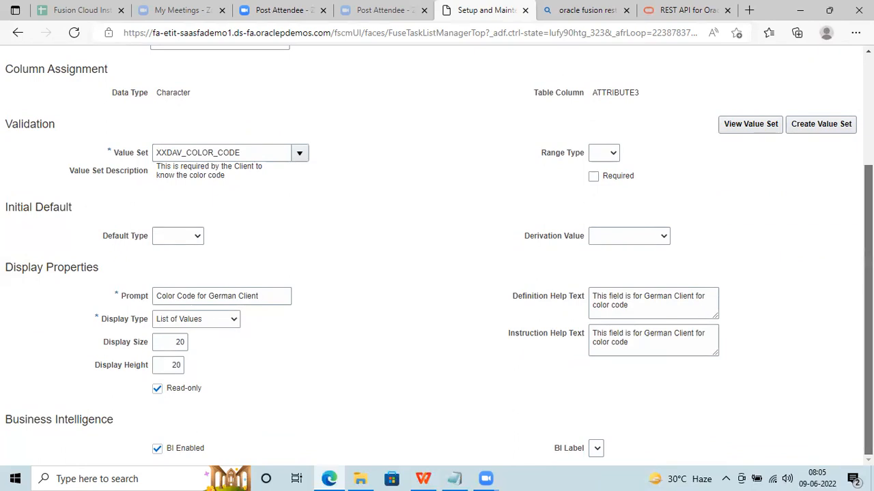
{"action": "scroll", "coordinate": [782, 256], "scroll_direction": "up", "scroll_amount": 1}
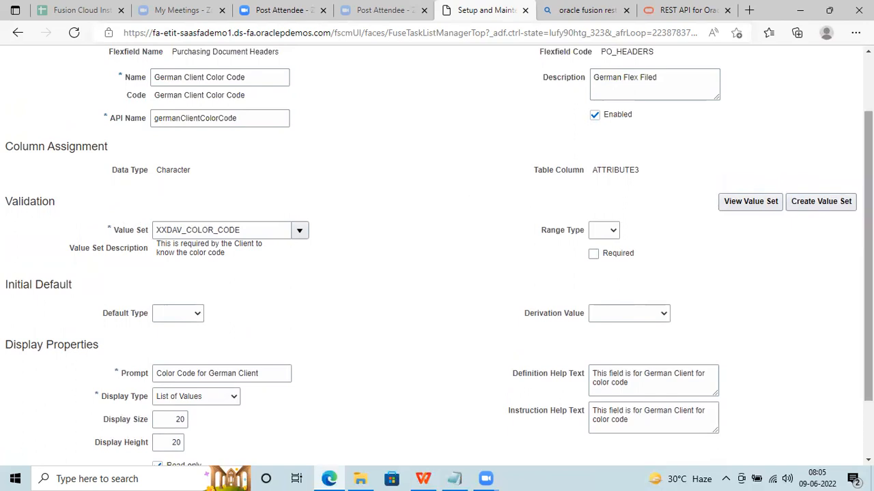
{"action": "scroll", "coordinate": [843, 112], "scroll_direction": "up", "scroll_amount": 2}
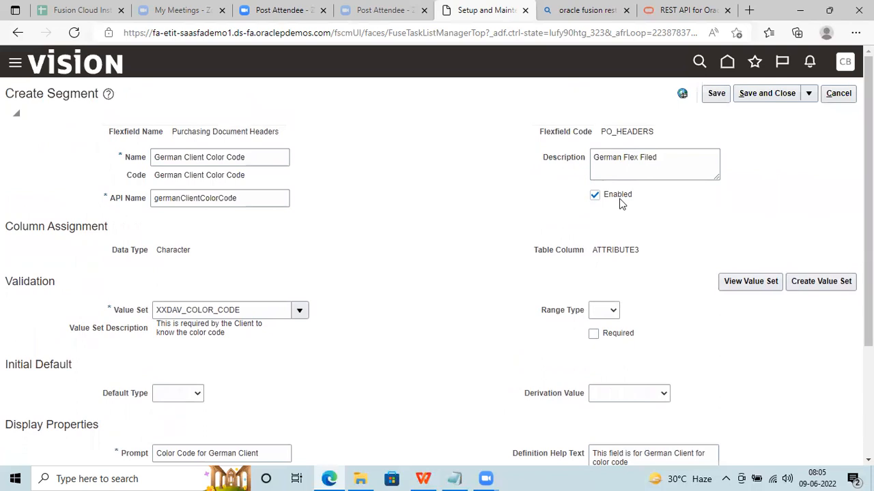
{"action": "double_click", "coordinate": [613, 250]}
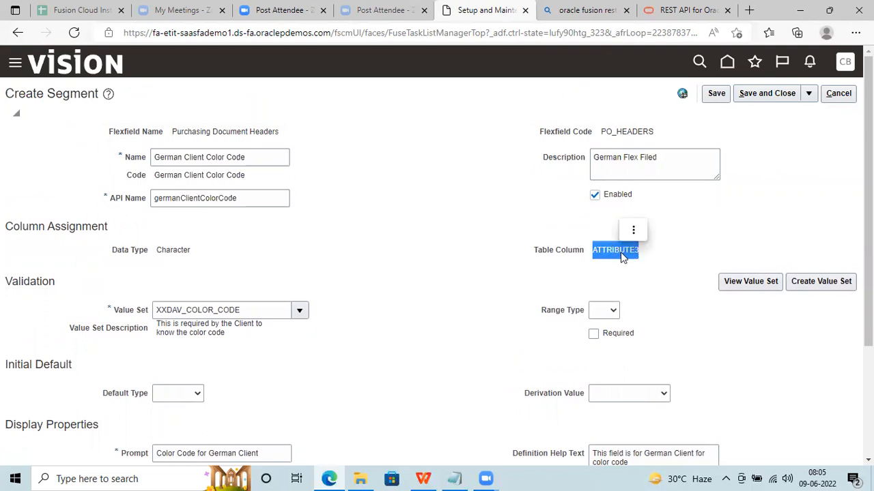
{"action": "left_click", "coordinate": [618, 271]}
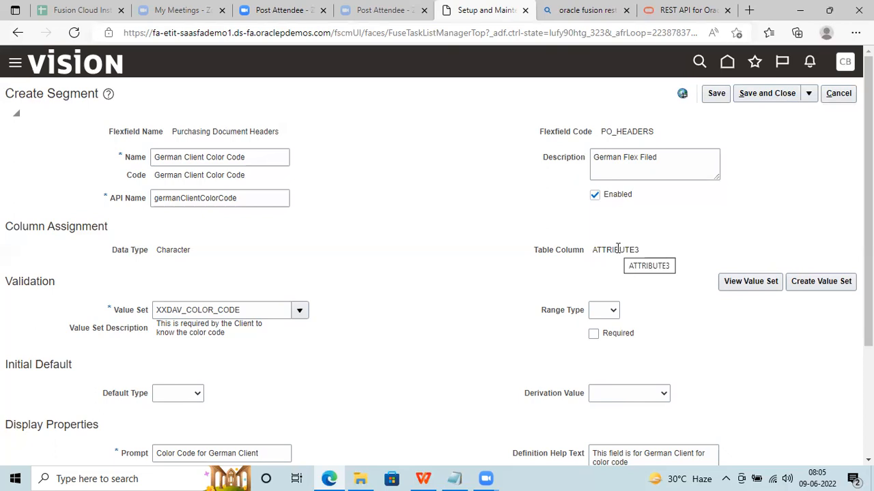
{"action": "left_click_drag", "start_coordinate": [868, 232], "coordinate": [868, 311]}
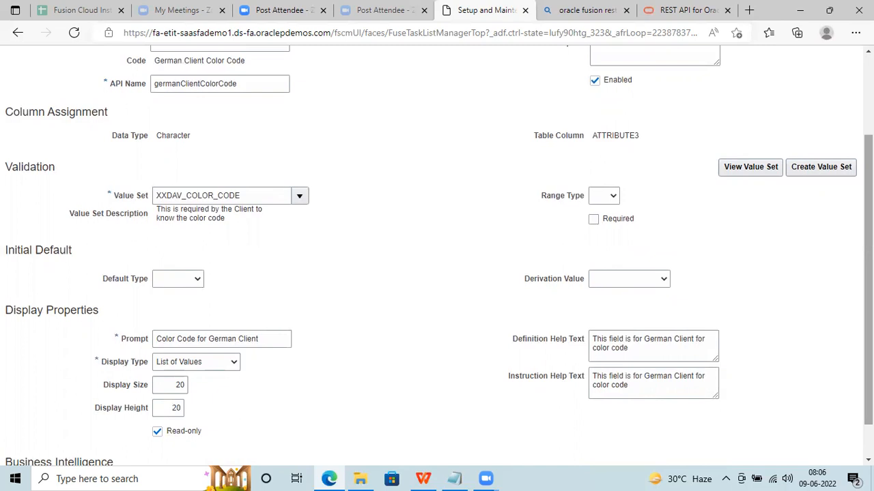
{"action": "scroll", "coordinate": [437, 235], "scroll_direction": "up", "scroll_amount": 3}
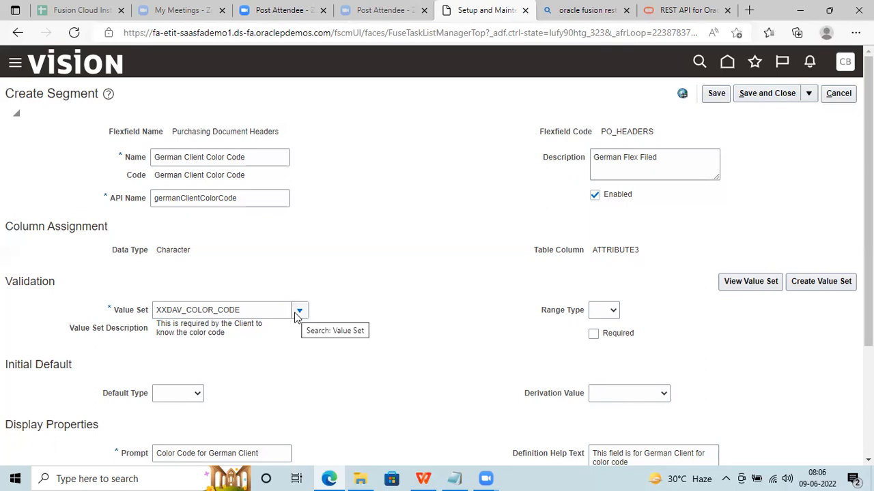
{"action": "scroll", "coordinate": [322, 247], "scroll_direction": "down", "scroll_amount": 2}
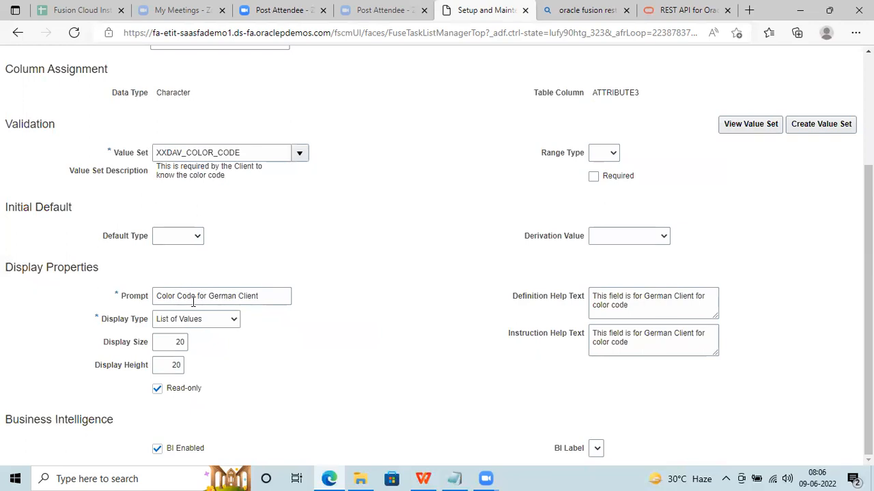
Append 'x1' to the prompt and save the segment.
{"action": "left_click", "coordinate": [260, 296]}
{"action": "type", "text": "x1"}
{"action": "left_click_drag", "start_coordinate": [868, 314], "coordinate": [868, 191]}
{"action": "left_click", "coordinate": [711, 98]}
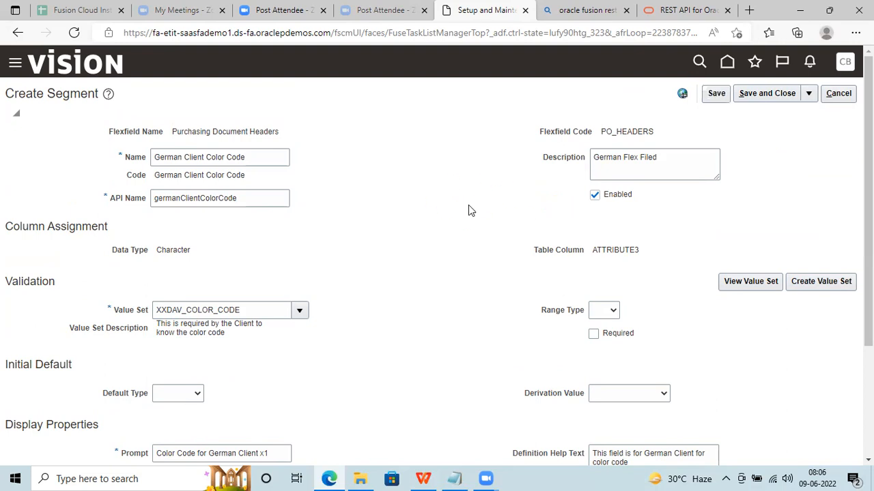
Remove the 'x1' so the prompt reads 'Color Code for German Client', and save again.
{"action": "scroll", "coordinate": [468, 210], "scroll_direction": "down", "scroll_amount": 3}
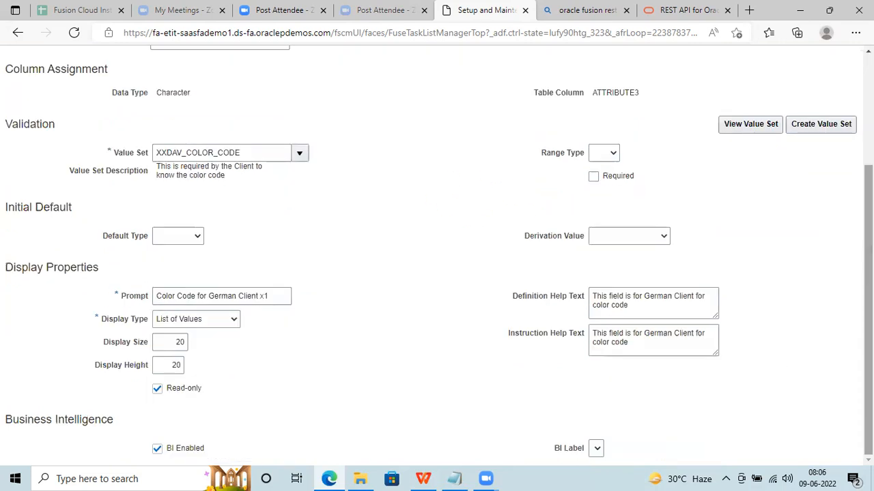
{"action": "left_click", "coordinate": [273, 295]}
{"action": "key", "text": "BackSpace"}
{"action": "key", "text": "BackSpace"}
{"action": "key", "text": "BackSpace"}
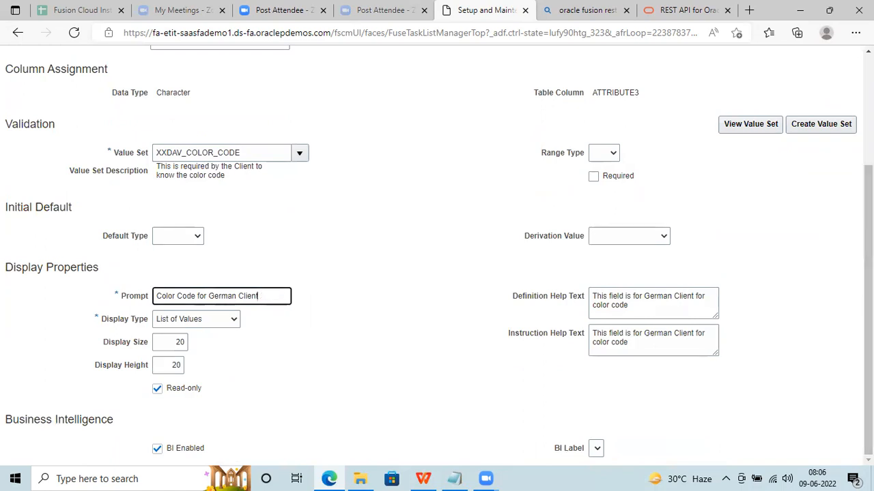
{"action": "scroll", "coordinate": [867, 273], "scroll_direction": "up", "scroll_amount": 3}
{"action": "left_click", "coordinate": [716, 94]}
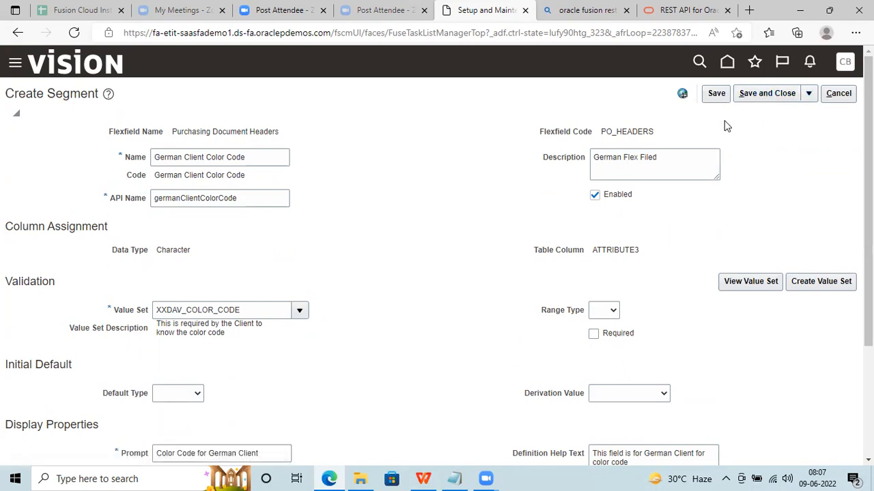
Save and close the segment, then save and close the Purchasing Document Headers flexfield.
{"action": "left_click", "coordinate": [771, 93]}
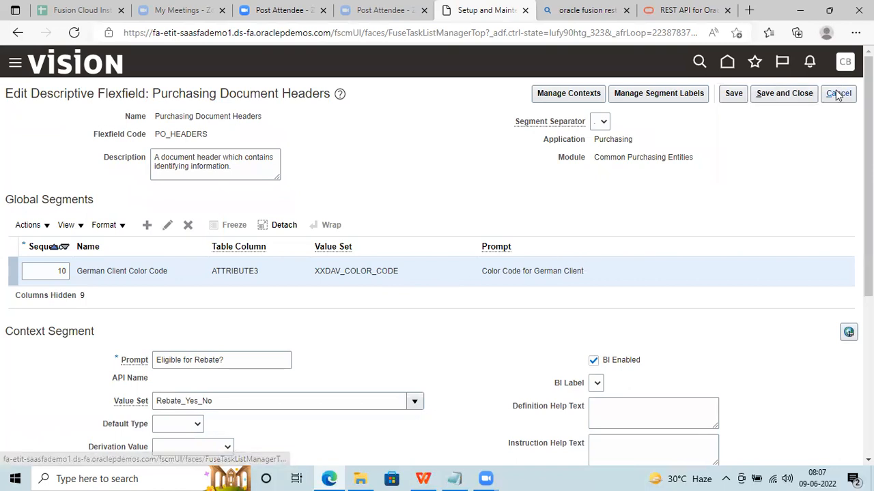
{"action": "left_click", "coordinate": [788, 98]}
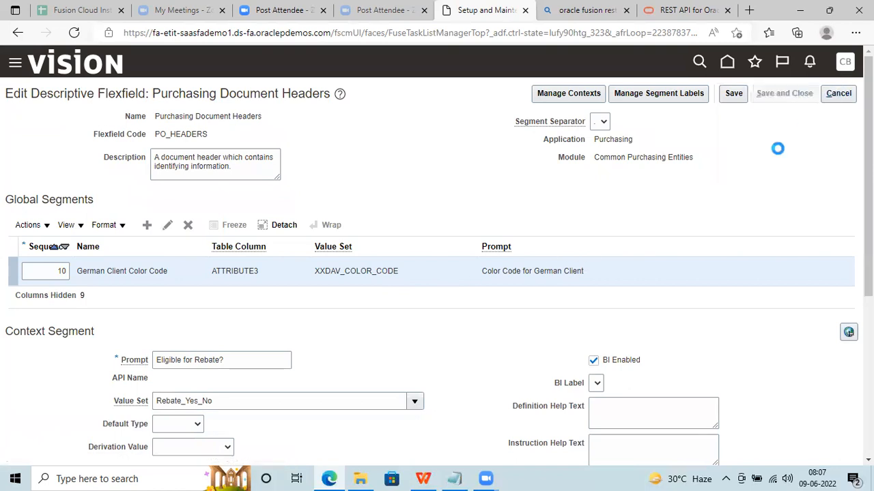
{"action": "left_click_drag", "start_coordinate": [867, 198], "coordinate": [868, 317]}
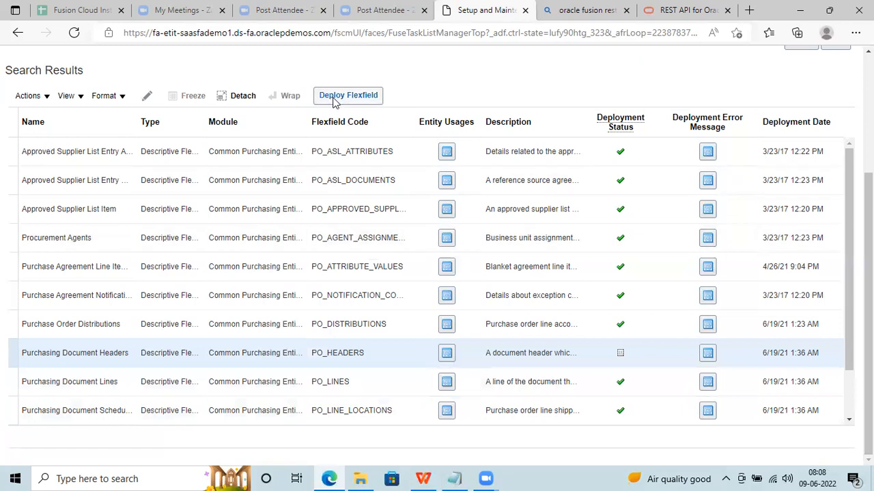
Deploy the Purchasing Document Headers flexfield and dismiss the success confirmation.
{"action": "left_click", "coordinate": [327, 96]}
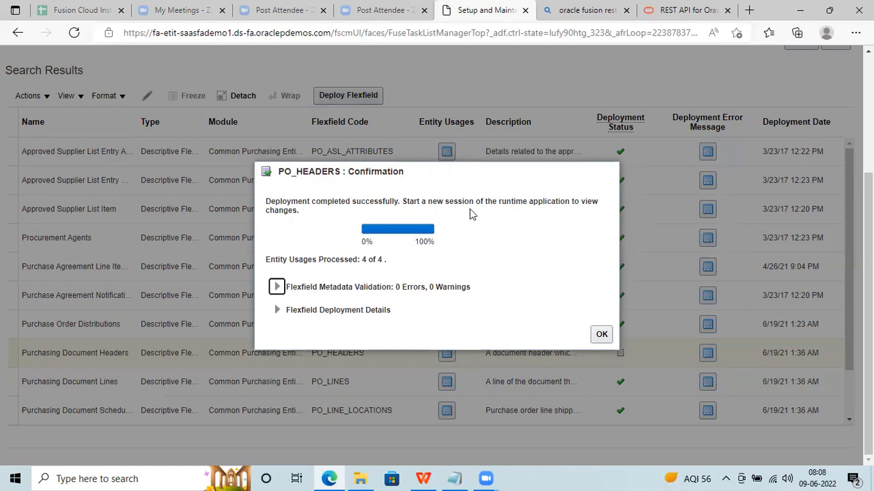
{"action": "left_click", "coordinate": [604, 337]}
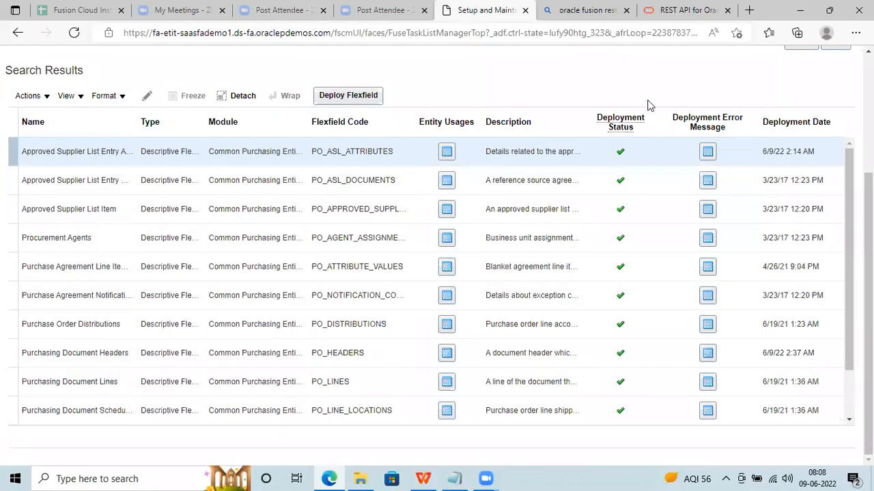
{"action": "scroll", "coordinate": [842, 103], "scroll_direction": "up", "scroll_amount": 3}
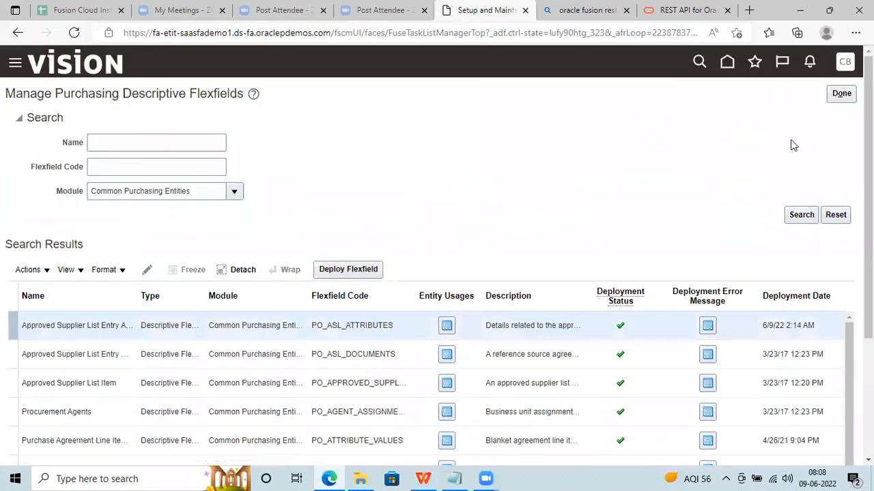
Sign out, enter the user ID on the sign-in page, and go to the instance links spreadsheet.
{"action": "left_click", "coordinate": [845, 62]}
{"action": "left_click", "coordinate": [826, 94]}
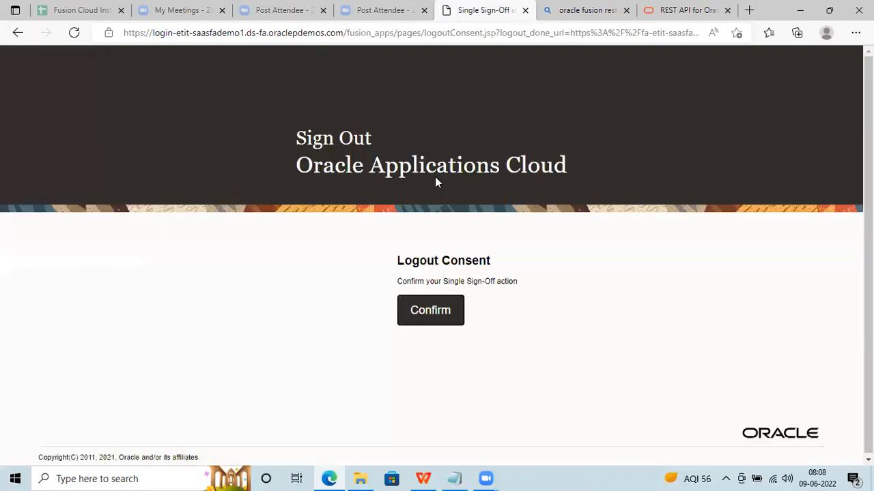
{"action": "left_click", "coordinate": [430, 310]}
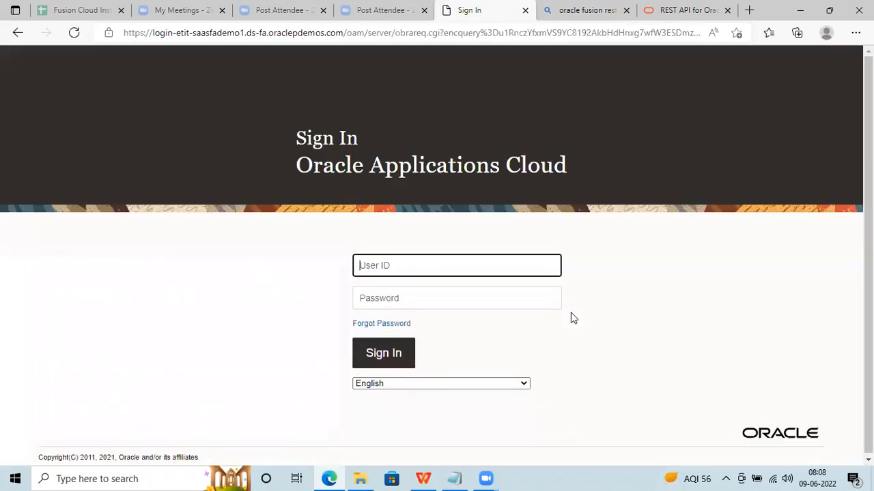
{"action": "left_click", "coordinate": [441, 266]}
{"action": "key", "text": "Tab"}
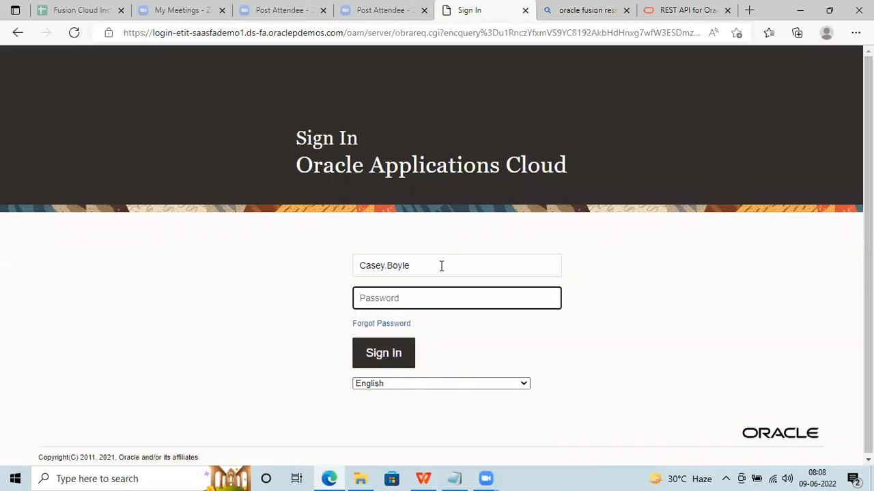
{"action": "left_click", "coordinate": [73, 9]}
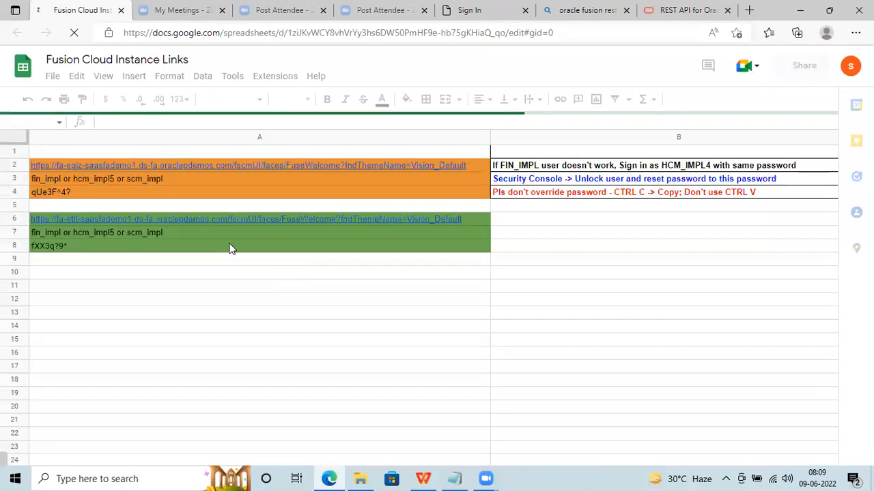
Copy the second Fusion instance's password from cell A8.
{"action": "left_click", "coordinate": [245, 245]}
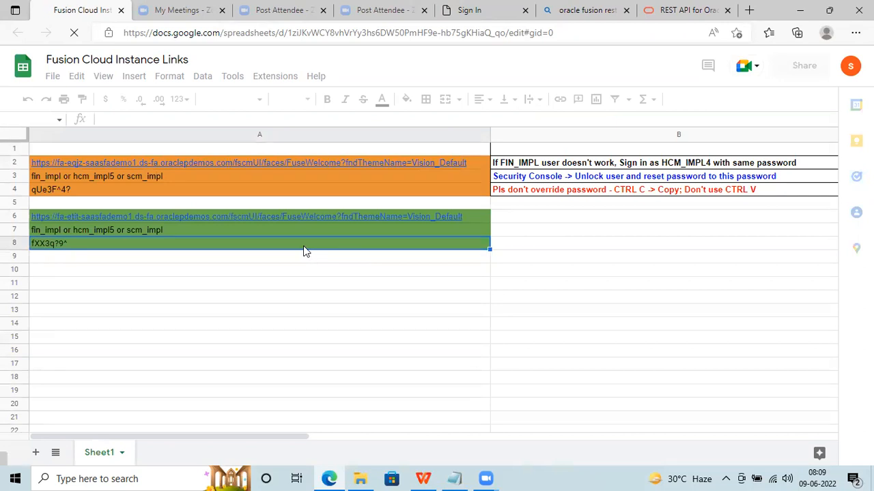
{"action": "key", "text": "ctrl+c"}
{"action": "left_click", "coordinate": [283, 241]}
{"action": "key", "text": "ctrl+c"}
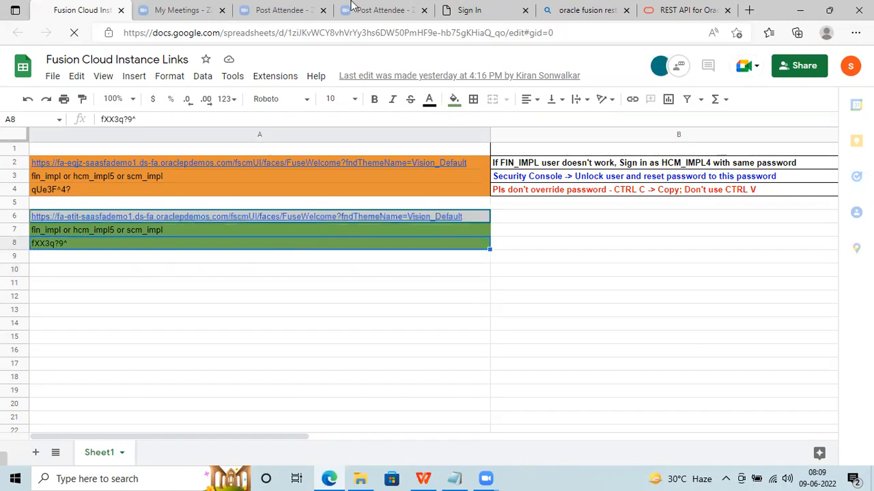
Sign back in with the saved password and open the Purchase Orders work area from Procurement.
{"action": "left_click", "coordinate": [455, 7]}
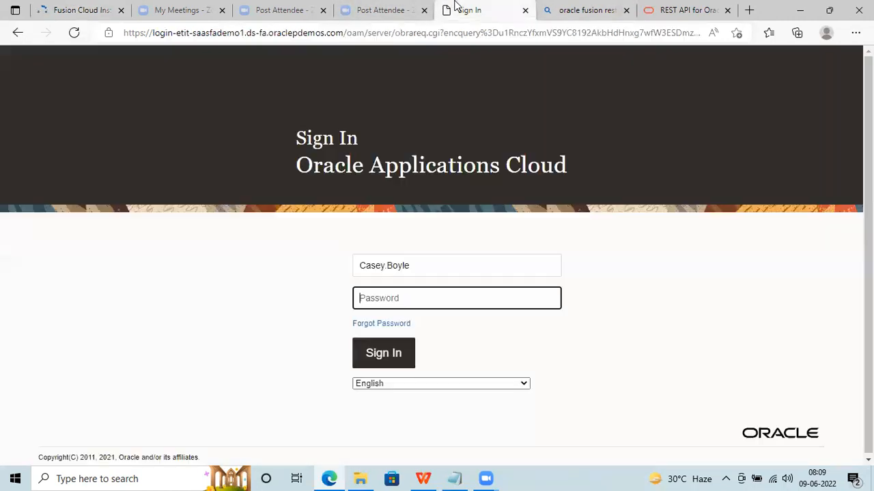
{"action": "left_click", "coordinate": [381, 296]}
{"action": "key", "text": "ctrl+v"}
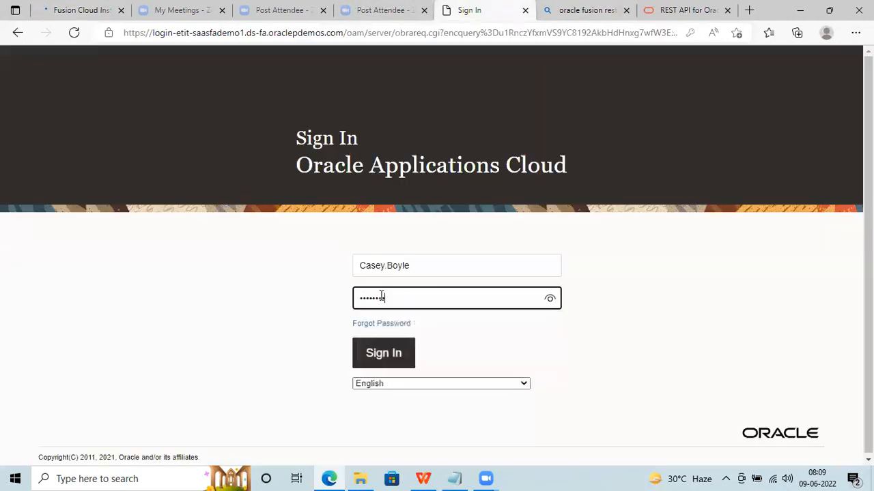
{"action": "left_click", "coordinate": [405, 363]}
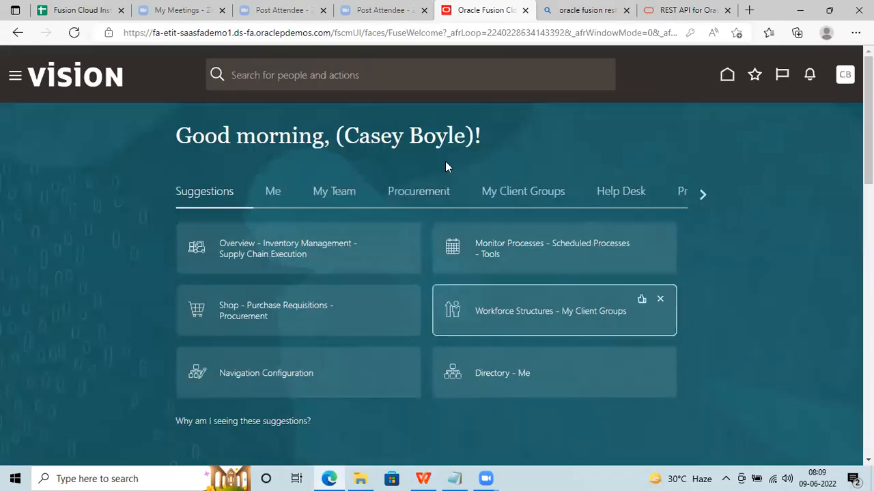
{"action": "left_click", "coordinate": [401, 200]}
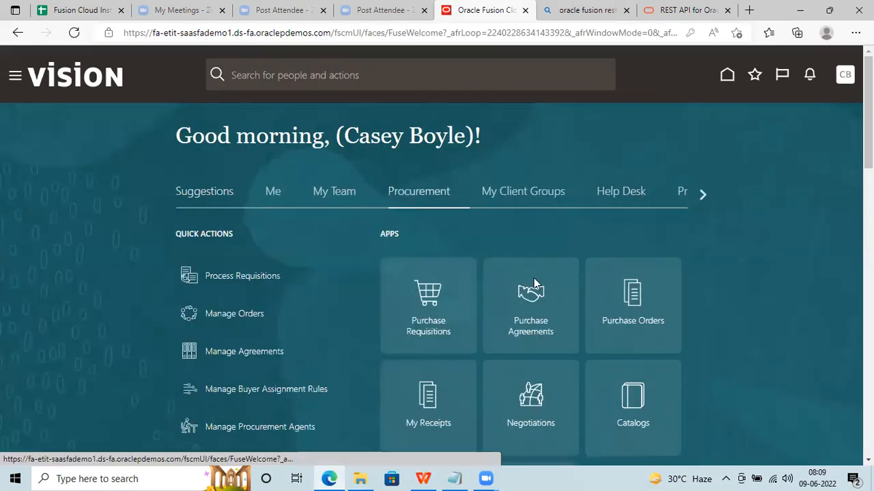
{"action": "left_click", "coordinate": [647, 301]}
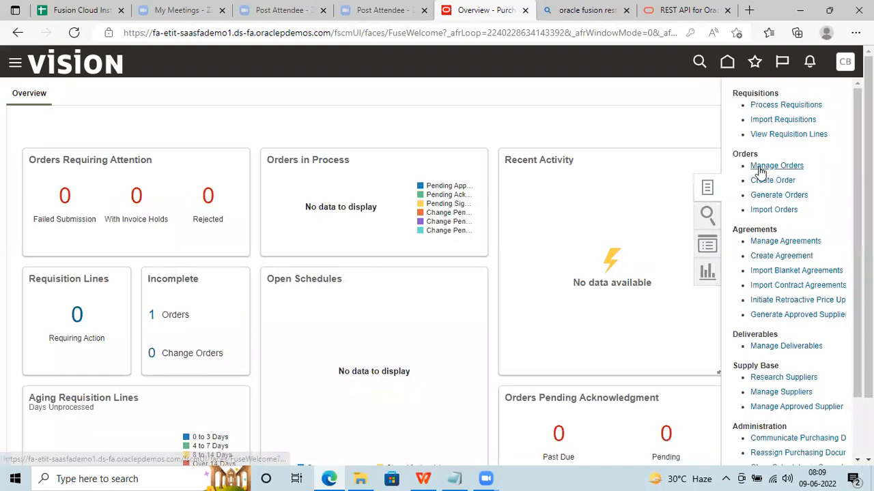
Start a new purchase order and check Additional Information for the Color Code for German Client field.
{"action": "left_click", "coordinate": [758, 181]}
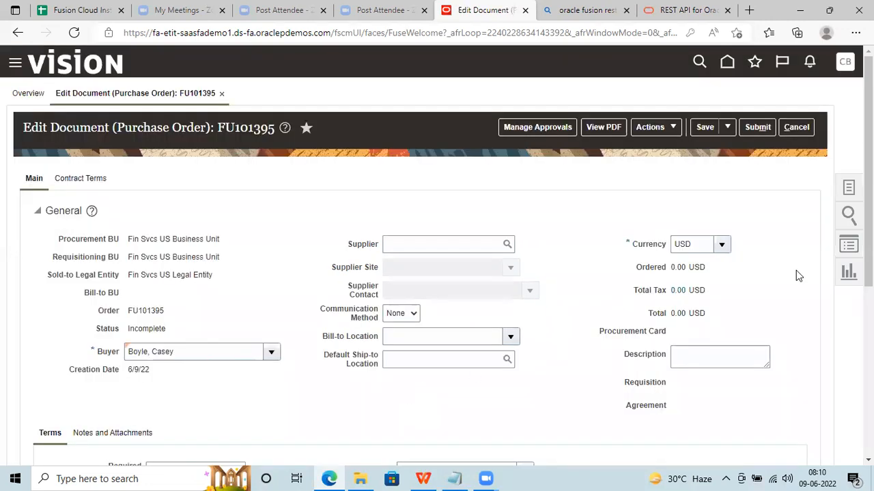
{"action": "scroll", "coordinate": [868, 170], "scroll_direction": "down", "scroll_amount": 3}
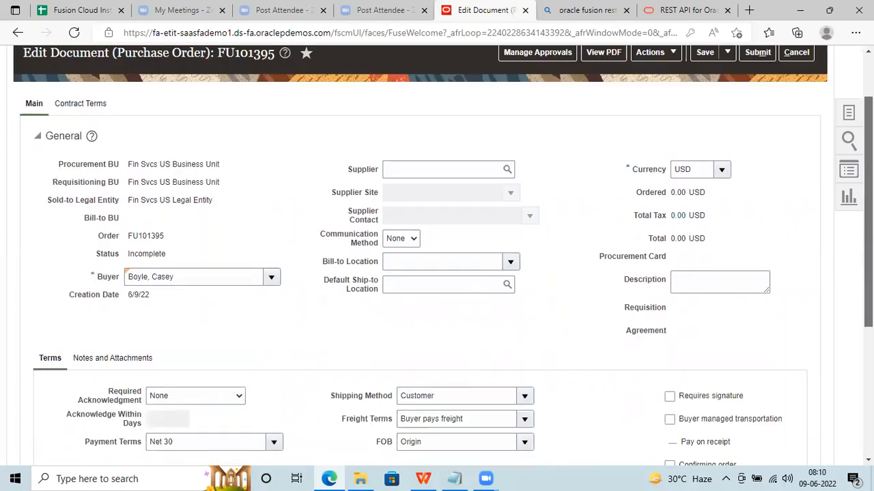
{"action": "scroll", "coordinate": [868, 170], "scroll_direction": "down", "scroll_amount": 2}
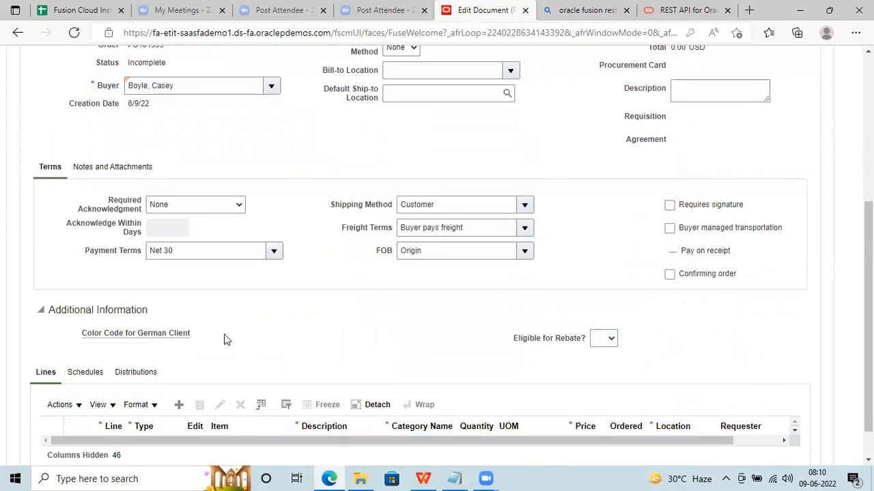
{"action": "left_click", "coordinate": [43, 311]}
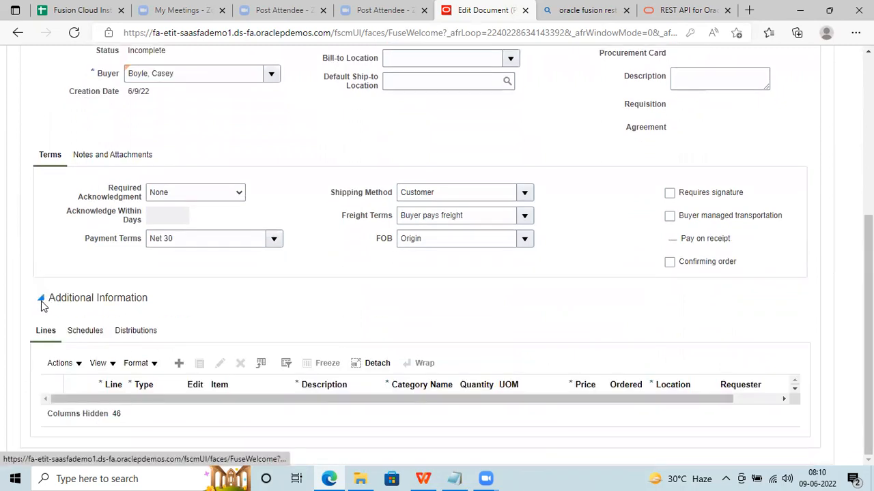
{"action": "left_click", "coordinate": [41, 301]}
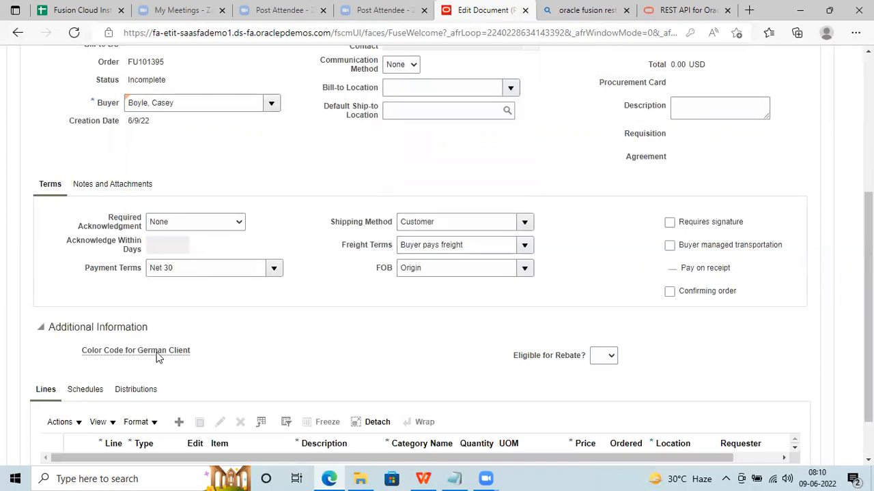
{"action": "mouse_move", "coordinate": [157, 357]}
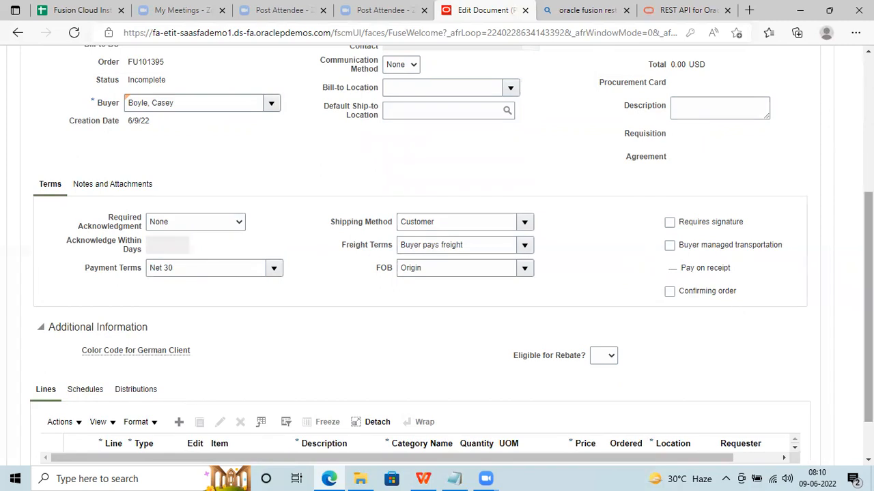
{"action": "left_click_drag", "start_coordinate": [867, 295], "coordinate": [867, 116]}
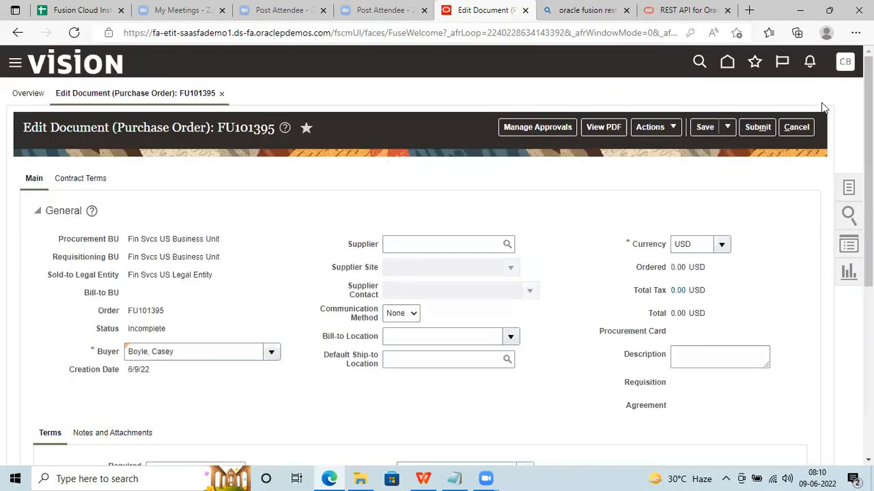
Go to Setup and Maintenance, discarding the unsaved purchase order.
{"action": "left_click", "coordinate": [843, 61]}
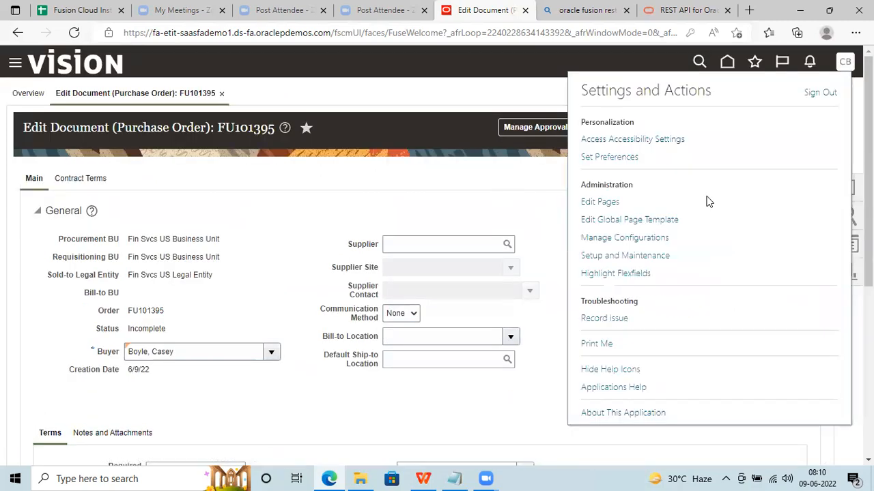
{"action": "left_click", "coordinate": [629, 255]}
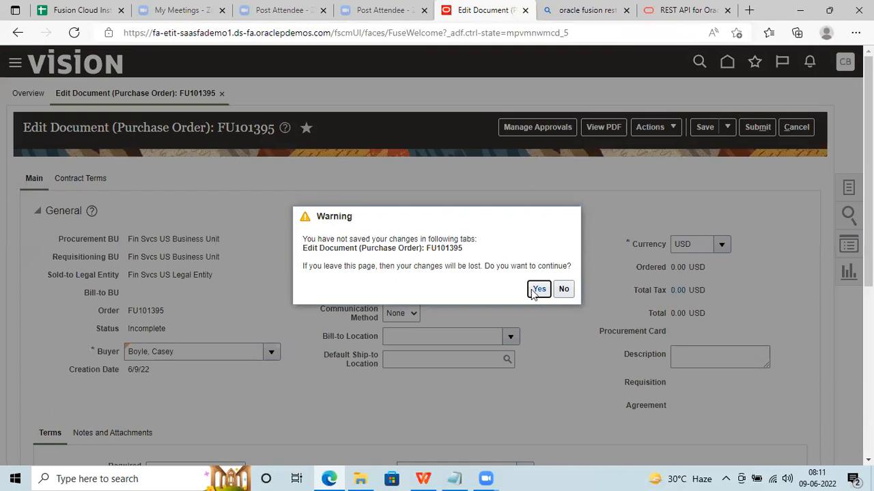
{"action": "left_click", "coordinate": [537, 290]}
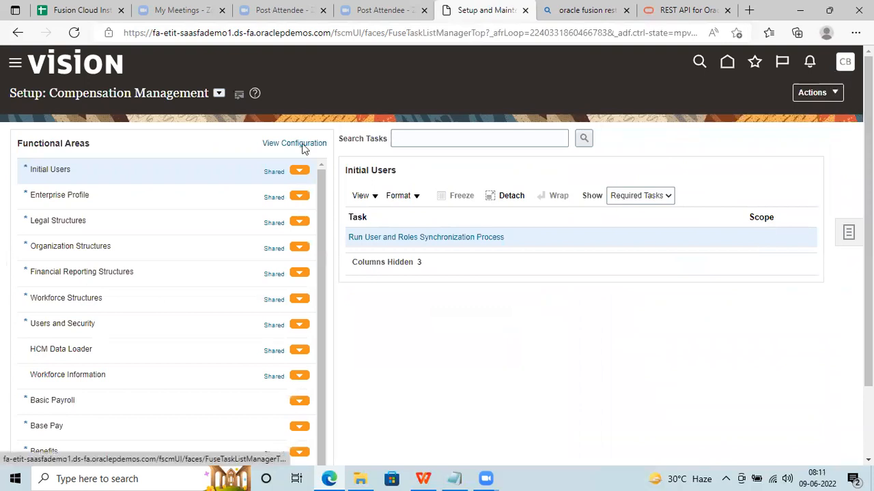
Under the Procurement offering's Purchasing Foundation, open Manage Purchasing Descriptive Flexfields.
{"action": "left_click", "coordinate": [218, 93]}
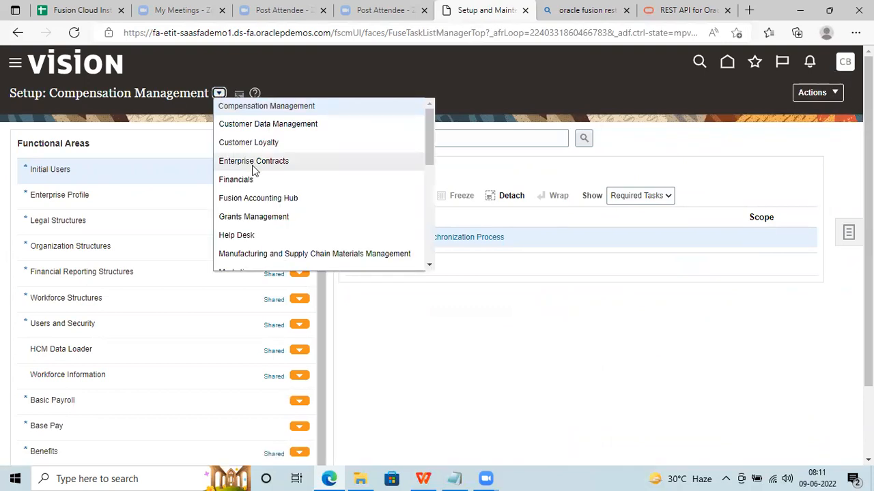
{"action": "left_click_drag", "start_coordinate": [431, 155], "coordinate": [410, 186]}
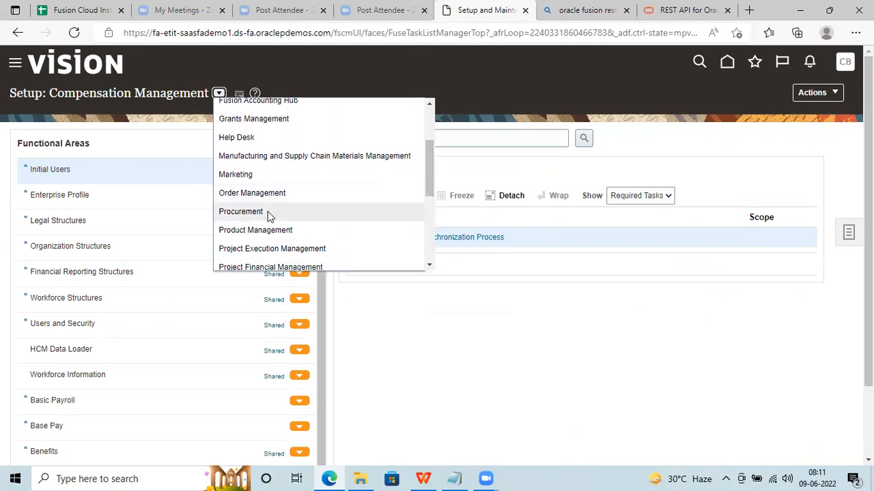
{"action": "left_click", "coordinate": [266, 212]}
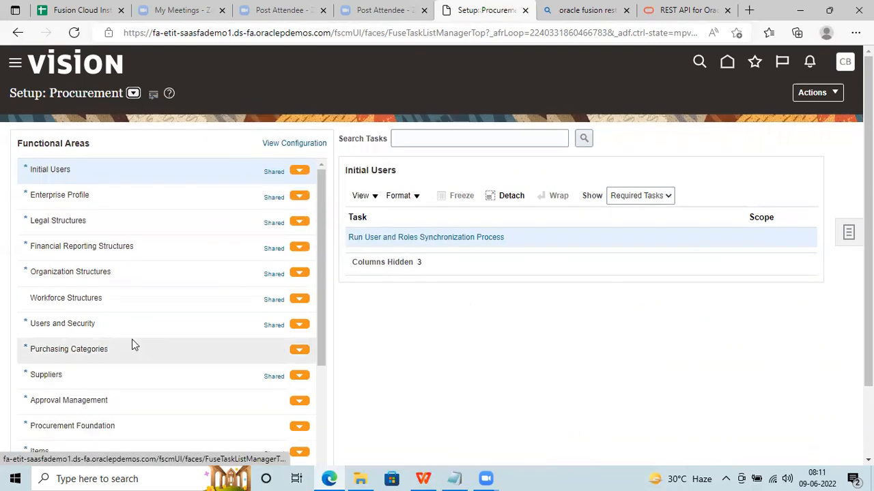
{"action": "scroll", "coordinate": [59, 381], "scroll_direction": "down", "scroll_amount": 3}
{"action": "left_click", "coordinate": [85, 386]}
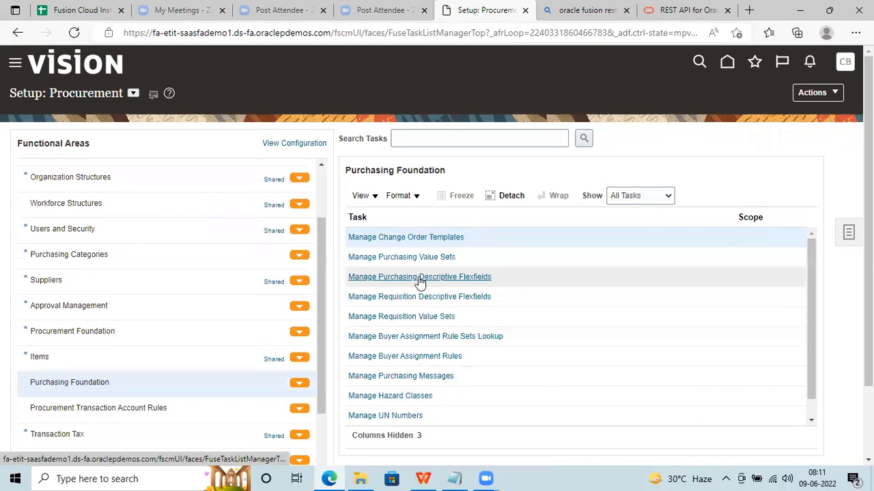
{"action": "left_click", "coordinate": [419, 278]}
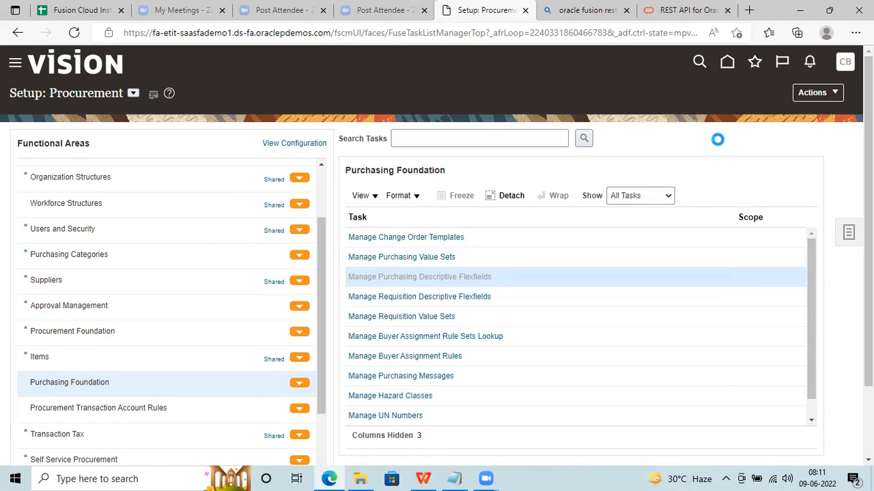
{"action": "left_click_drag", "start_coordinate": [869, 171], "coordinate": [868, 179]}
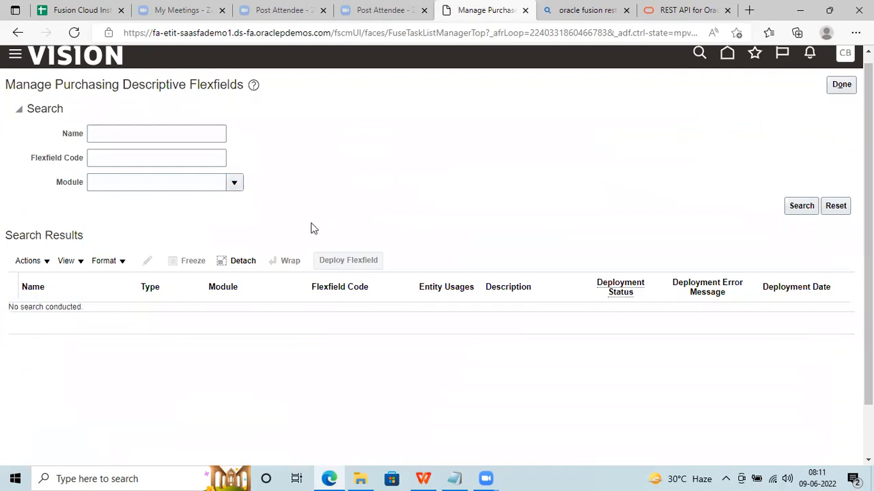
Search Common Purchasing Entities flexfields and select Purchasing Document Headers for editing.
{"action": "left_click", "coordinate": [243, 207]}
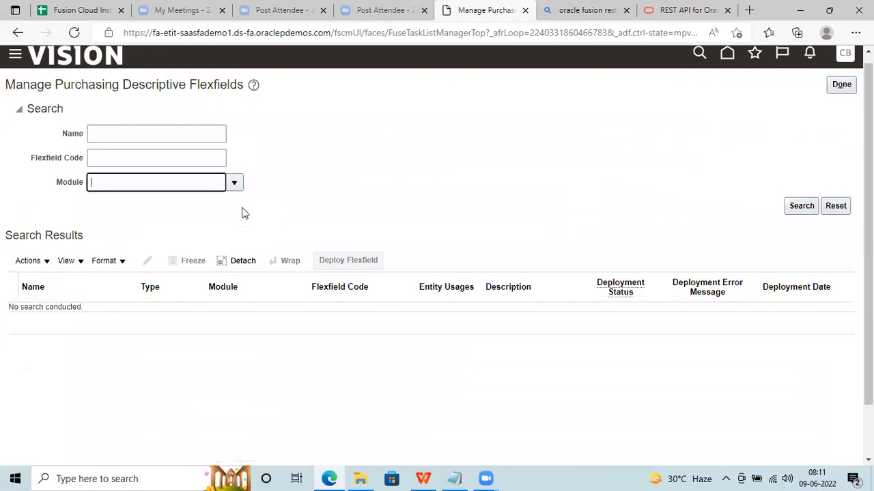
{"action": "left_click", "coordinate": [804, 210]}
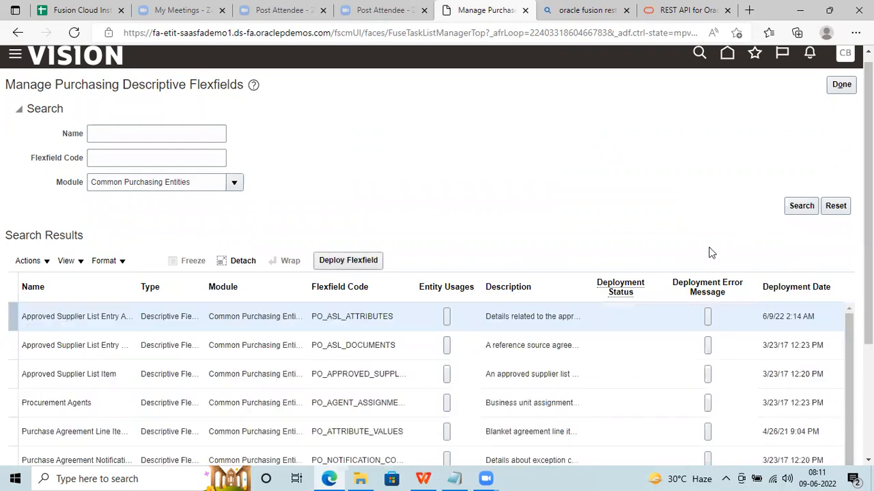
{"action": "scroll", "coordinate": [273, 423], "scroll_direction": "down", "scroll_amount": 3}
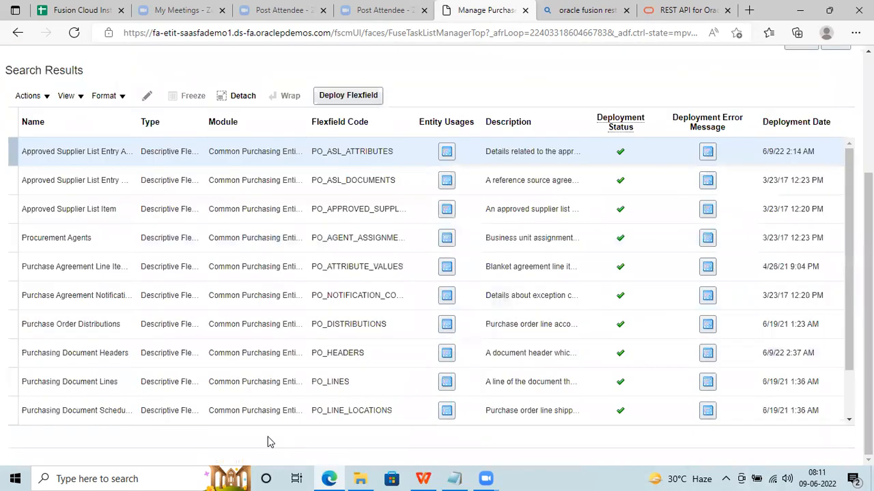
{"action": "left_click", "coordinate": [10, 358]}
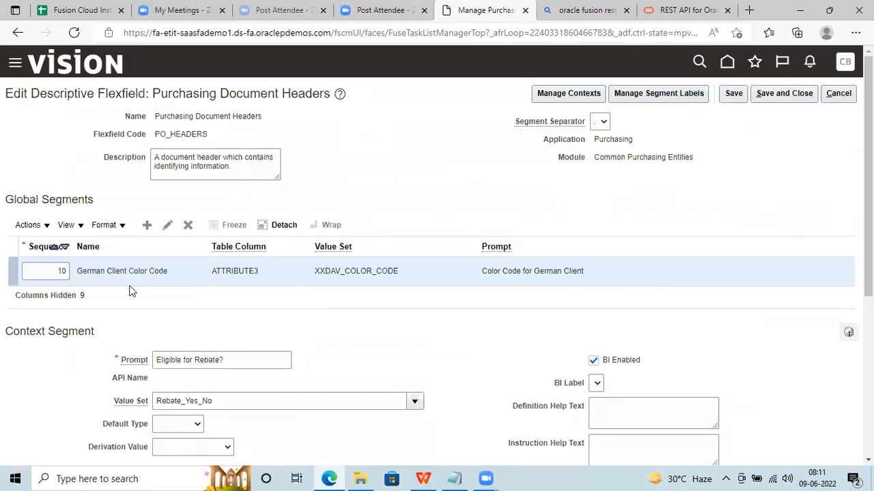
{"action": "left_click", "coordinate": [168, 225]}
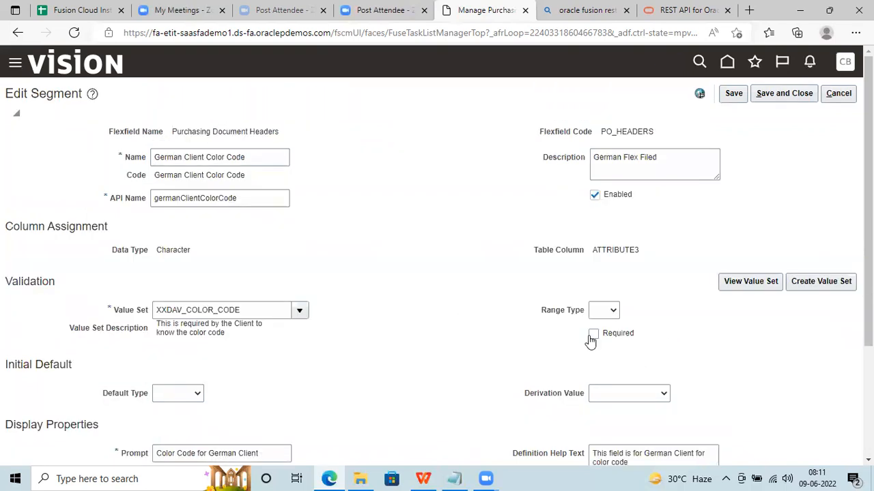
{"action": "scroll", "coordinate": [341, 351], "scroll_direction": "down", "scroll_amount": 2}
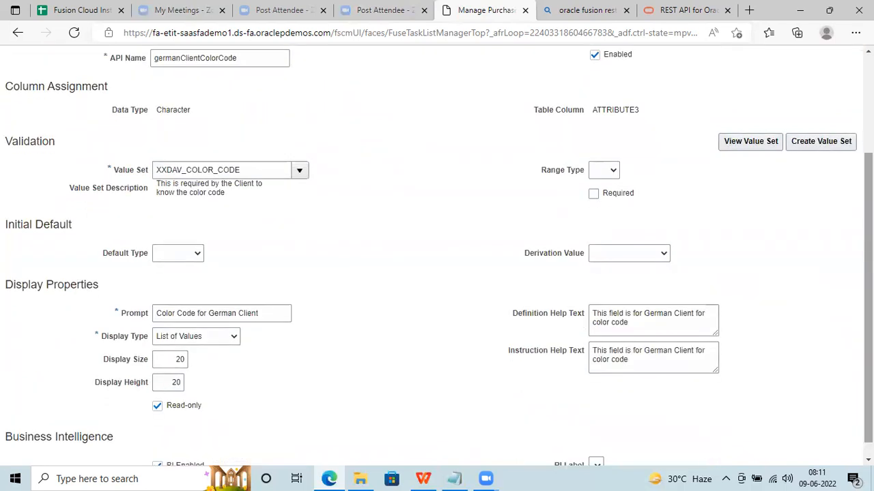
{"action": "left_click", "coordinate": [215, 337]}
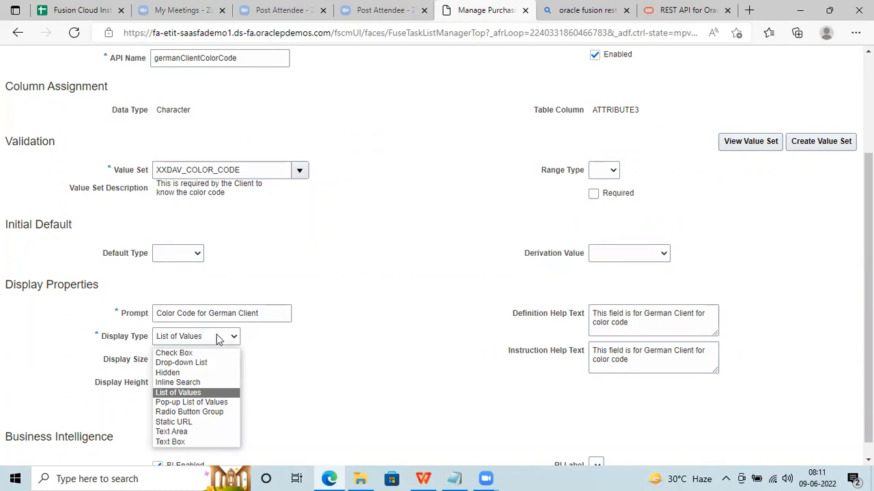
{"action": "left_click", "coordinate": [216, 337]}
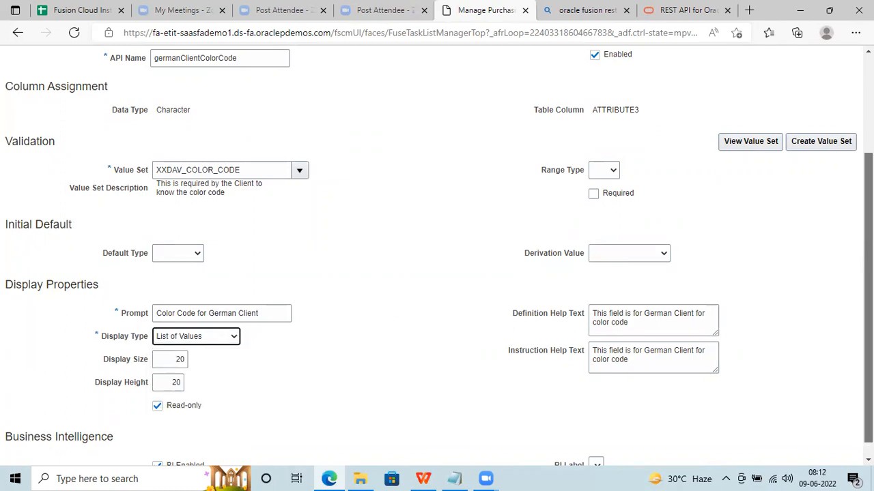
{"action": "scroll", "coordinate": [857, 137], "scroll_direction": "up", "scroll_amount": 2}
{"action": "left_click", "coordinate": [838, 93]}
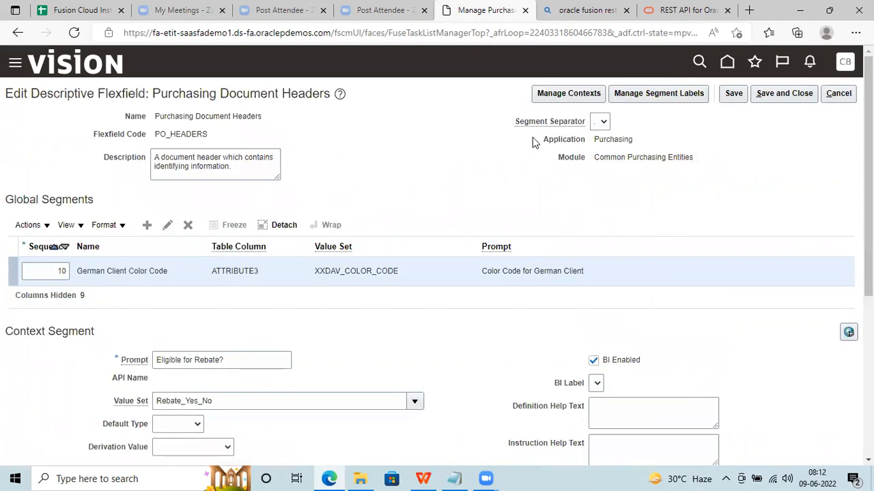
{"action": "left_click", "coordinate": [551, 93]}
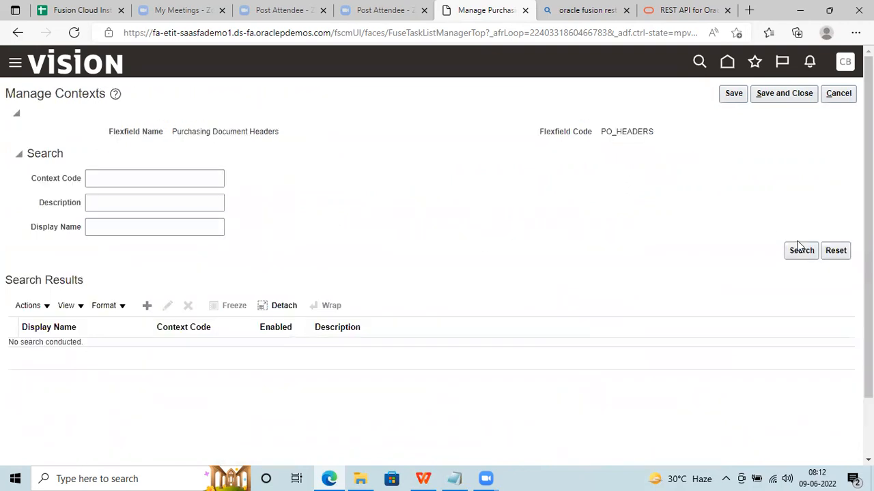
{"action": "left_click", "coordinate": [804, 251]}
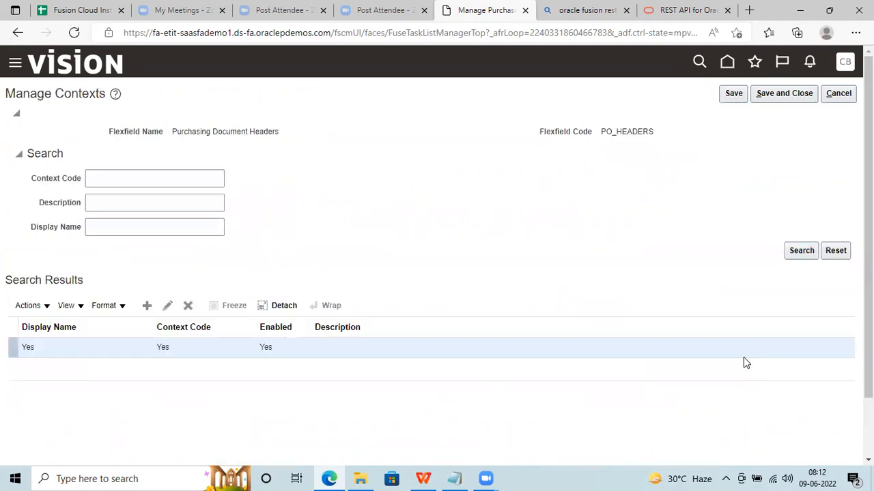
{"action": "left_click", "coordinate": [839, 92]}
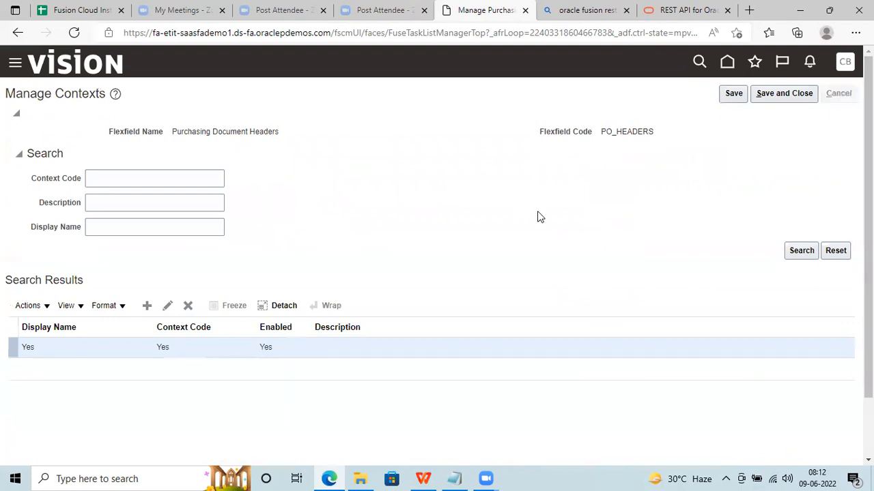
{"action": "scroll", "coordinate": [436, 273], "scroll_direction": "down", "scroll_amount": 3}
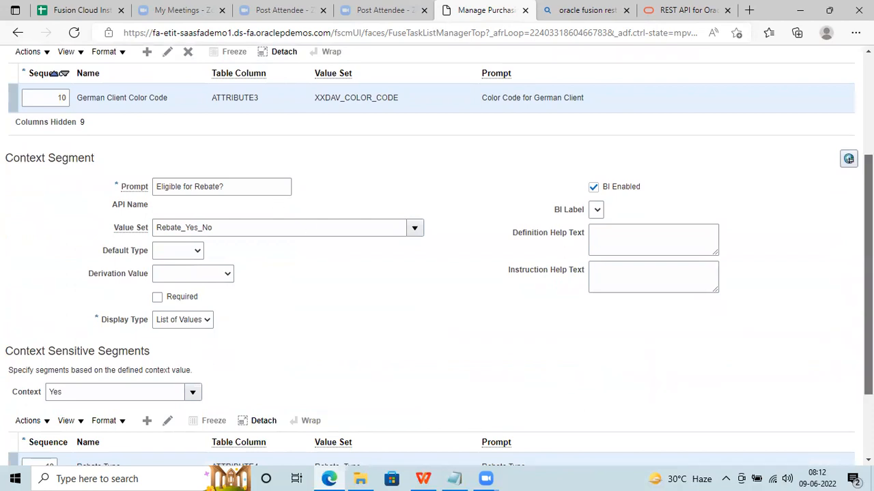
{"action": "scroll", "coordinate": [54, 73], "scroll_direction": "down", "scroll_amount": 2}
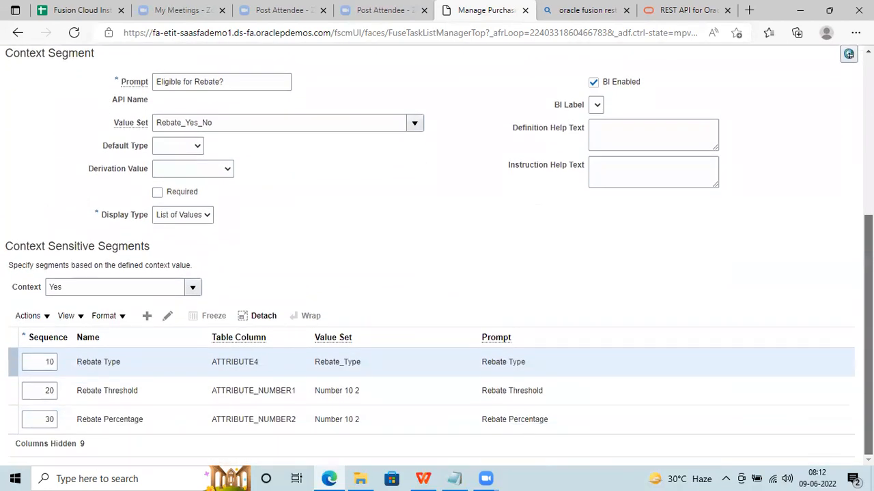
{"action": "left_click", "coordinate": [192, 286]}
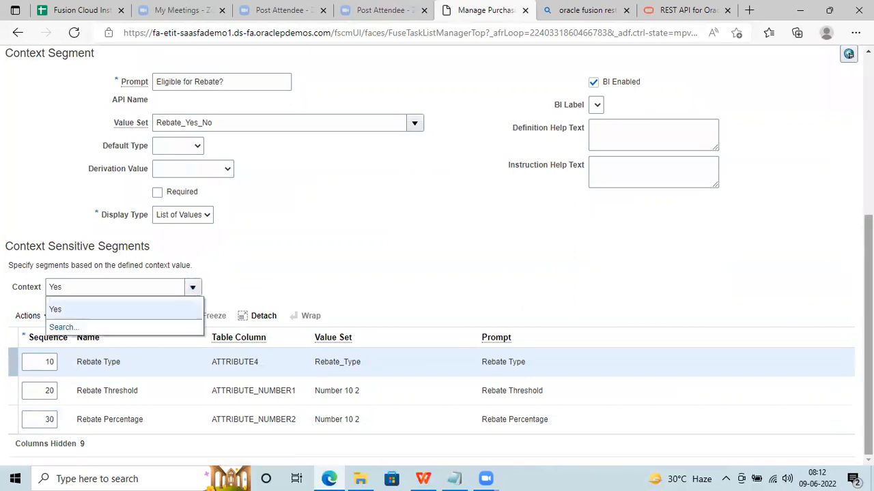
{"action": "scroll", "coordinate": [54, 118], "scroll_direction": "up", "scroll_amount": 3}
{"action": "scroll", "coordinate": [55, 118], "scroll_direction": "up", "scroll_amount": 2}
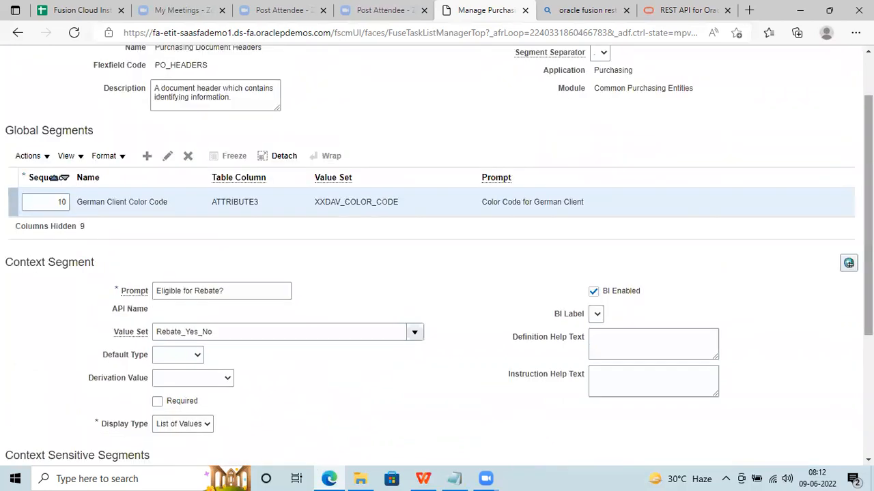
{"action": "scroll", "coordinate": [436, 256], "scroll_direction": "up", "scroll_amount": 1}
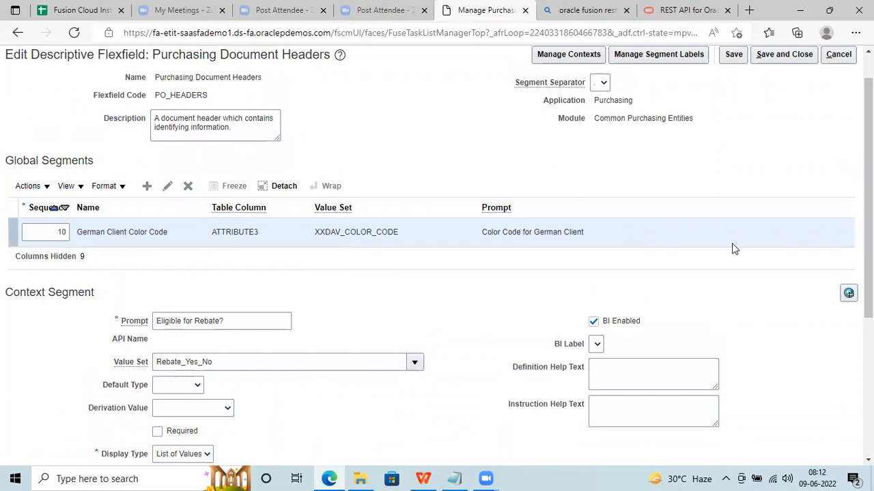
{"action": "scroll", "coordinate": [868, 198], "scroll_direction": "up", "scroll_amount": 1}
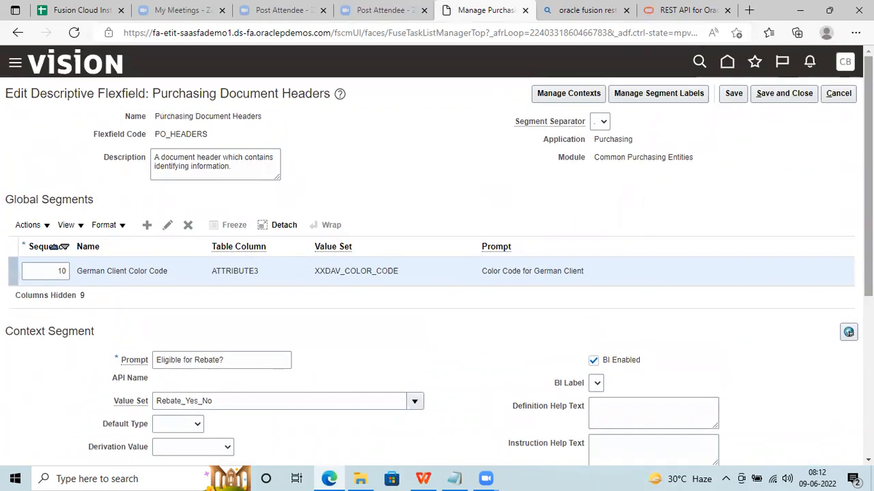
{"action": "scroll", "coordinate": [211, 273], "scroll_direction": "down", "scroll_amount": 1}
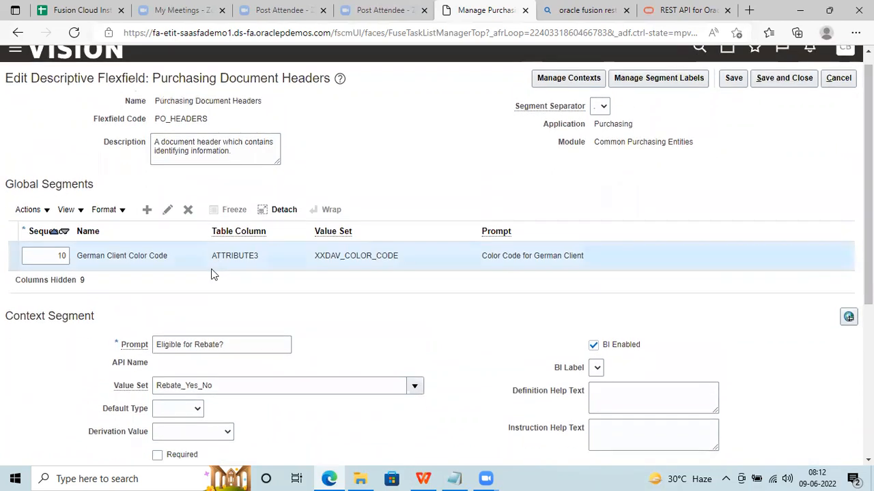
{"action": "left_click", "coordinate": [168, 210]}
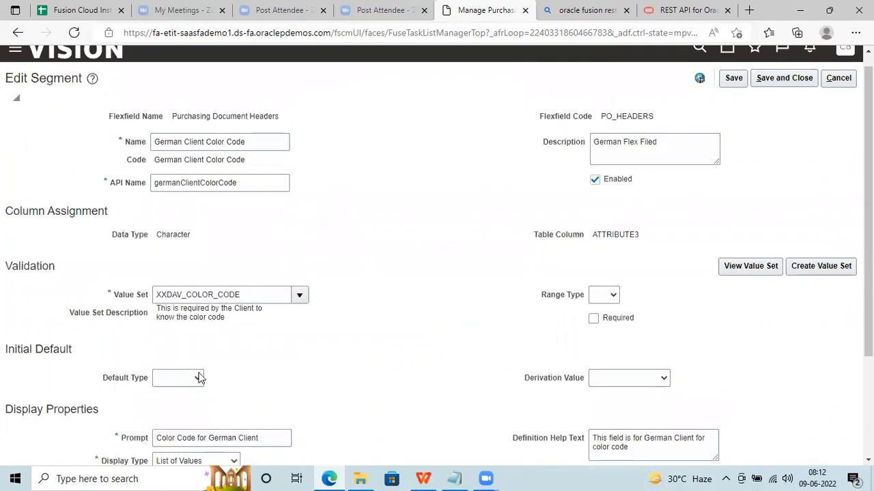
{"action": "left_click", "coordinate": [198, 378]}
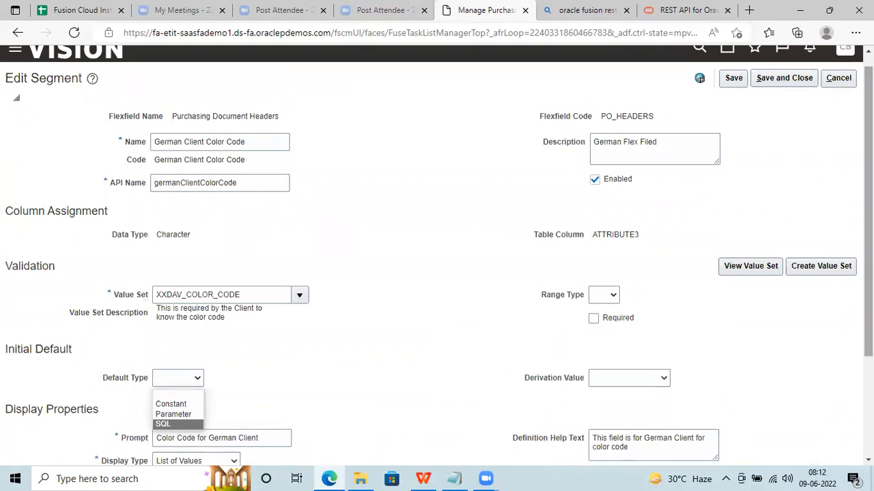
{"action": "scroll", "coordinate": [699, 78], "scroll_direction": "down", "scroll_amount": 2}
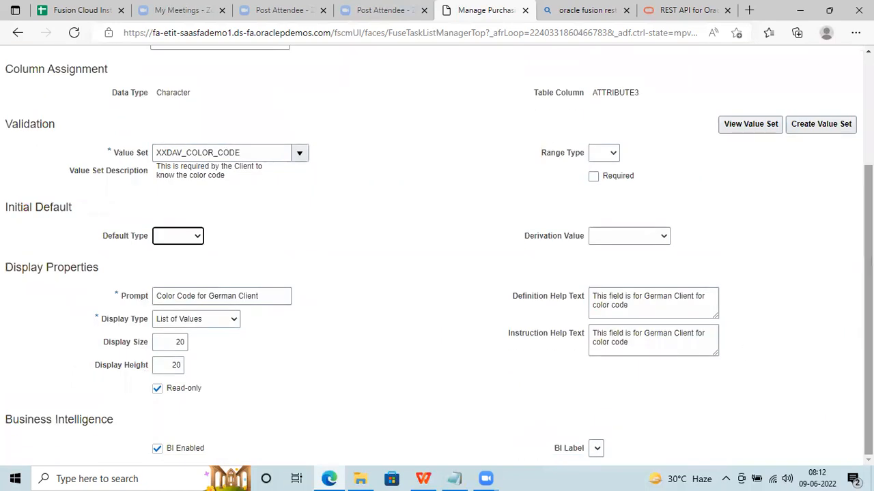
{"action": "scroll", "coordinate": [843, 175], "scroll_direction": "up", "scroll_amount": 3}
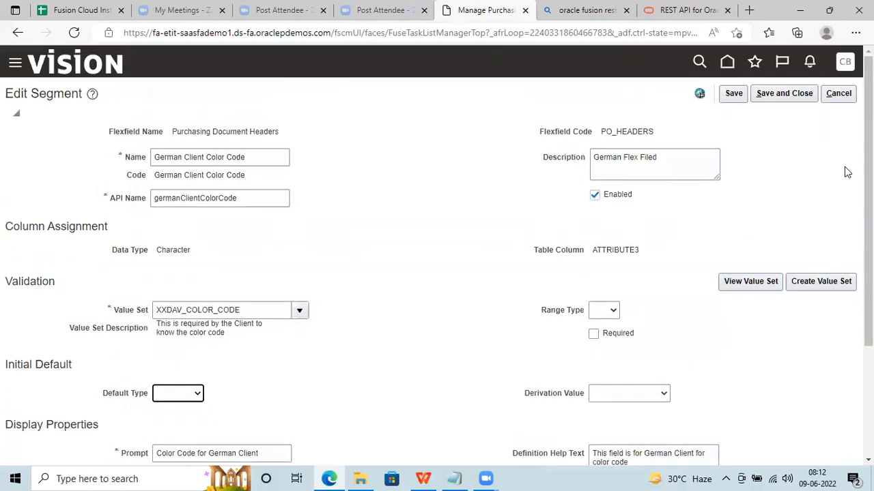
{"action": "left_click", "coordinate": [838, 94]}
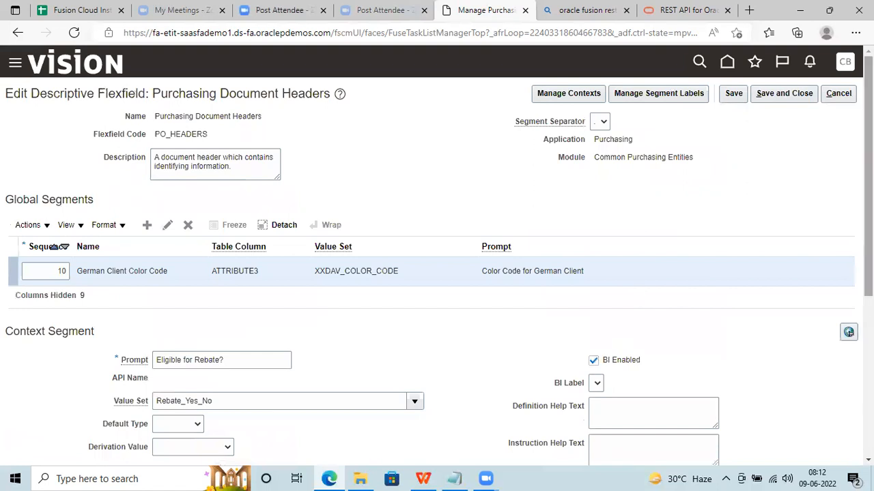
Review the Purchasing Document Headers flexfield, then cancel without saving back to the search results.
{"action": "scroll", "coordinate": [868, 176], "scroll_direction": "down", "scroll_amount": 4}
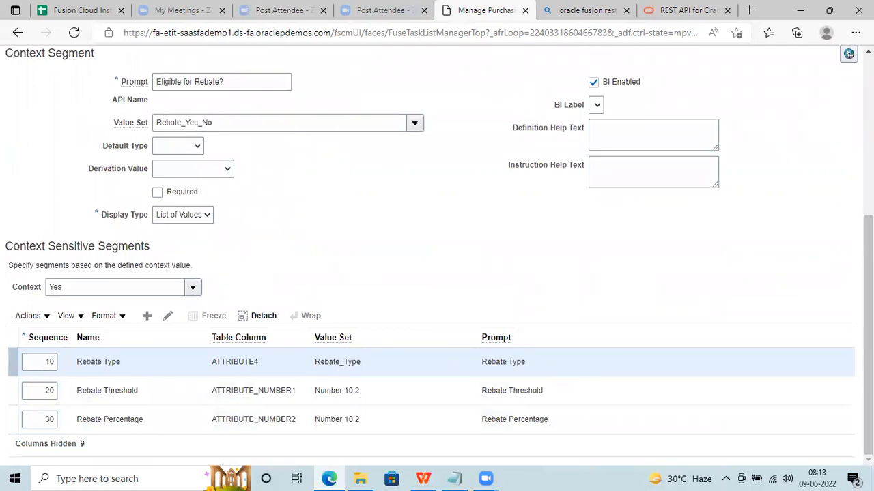
{"action": "scroll", "coordinate": [523, 250], "scroll_direction": "up", "scroll_amount": 4}
{"action": "mouse_move", "coordinate": [868, 176]}
{"action": "left_mouse_down"}
{"action": "mouse_move", "coordinate": [868, 194]}
{"action": "mouse_move", "coordinate": [868, 176]}
{"action": "left_mouse_up"}
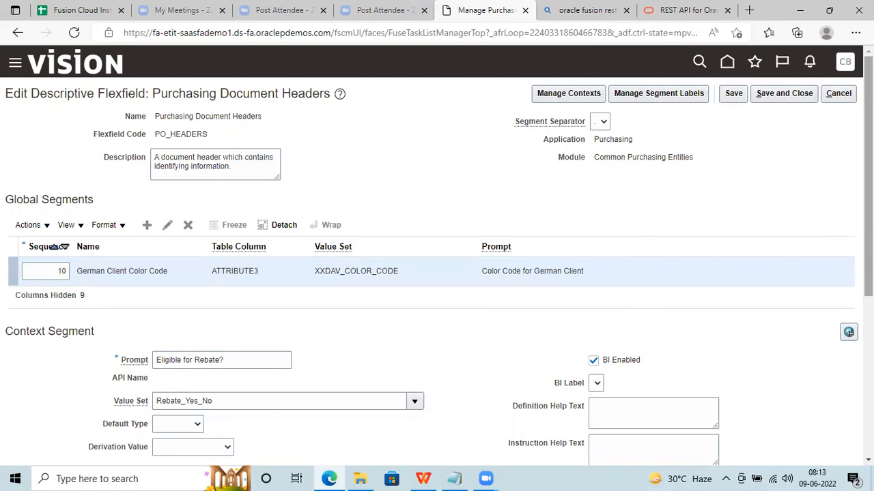
{"action": "left_click", "coordinate": [839, 93]}
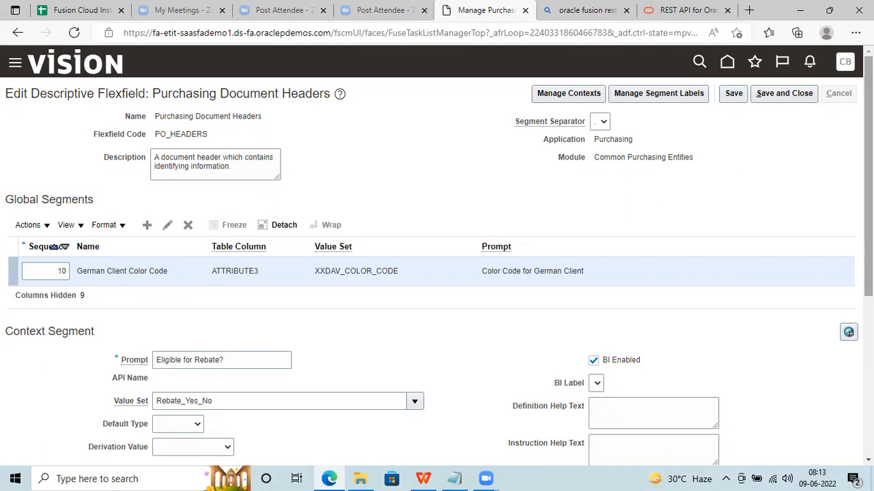
{"action": "scroll", "coordinate": [867, 205], "scroll_direction": "down", "scroll_amount": 3}
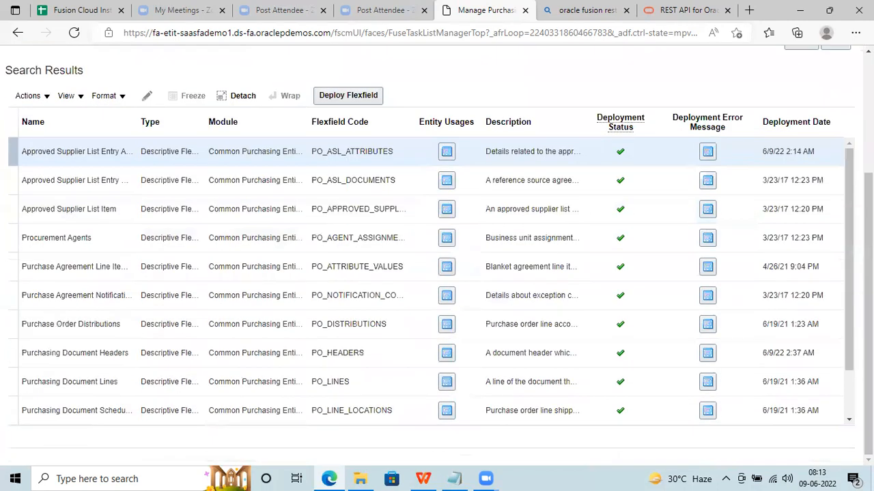
In Purchasing Document Headers, clear Read-only on the German Client Color Code segment and save it.
{"action": "left_click", "coordinate": [12, 350]}
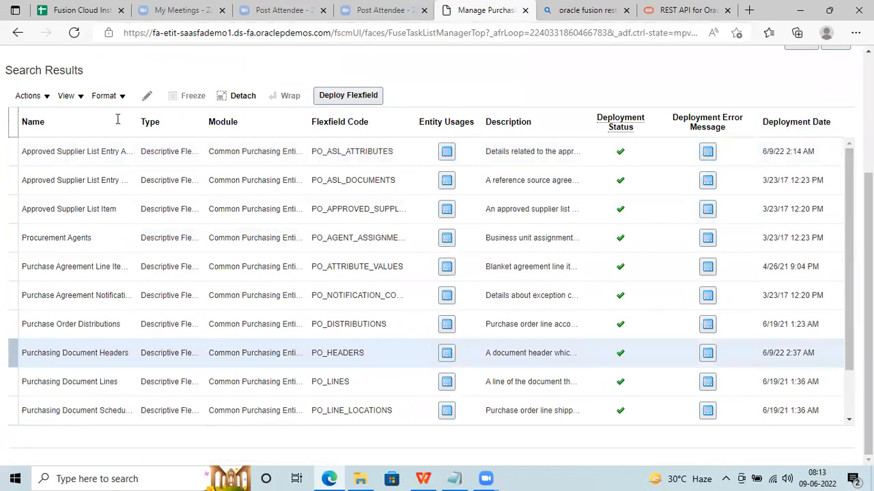
{"action": "left_click", "coordinate": [147, 96]}
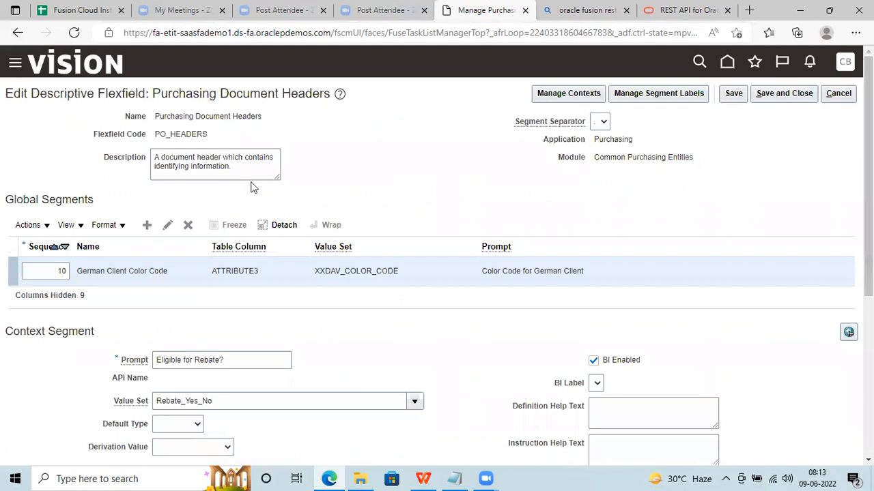
{"action": "left_click", "coordinate": [168, 225]}
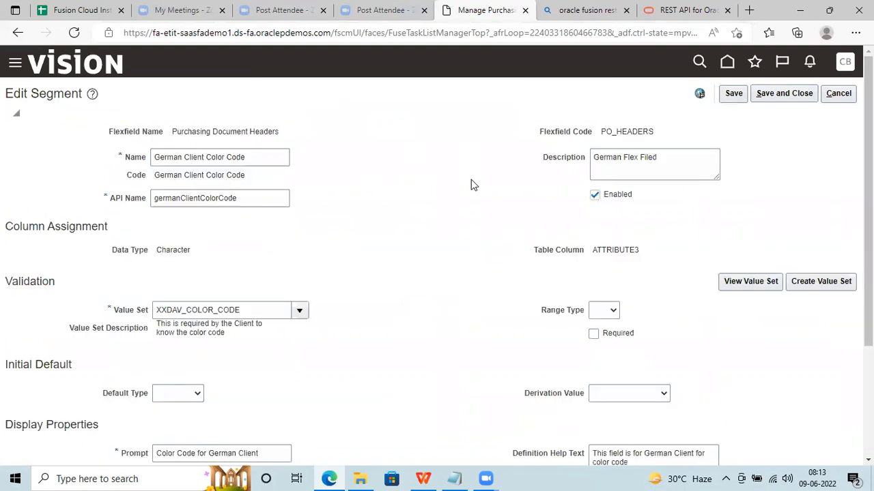
{"action": "scroll", "coordinate": [253, 439], "scroll_direction": "down", "scroll_amount": 3}
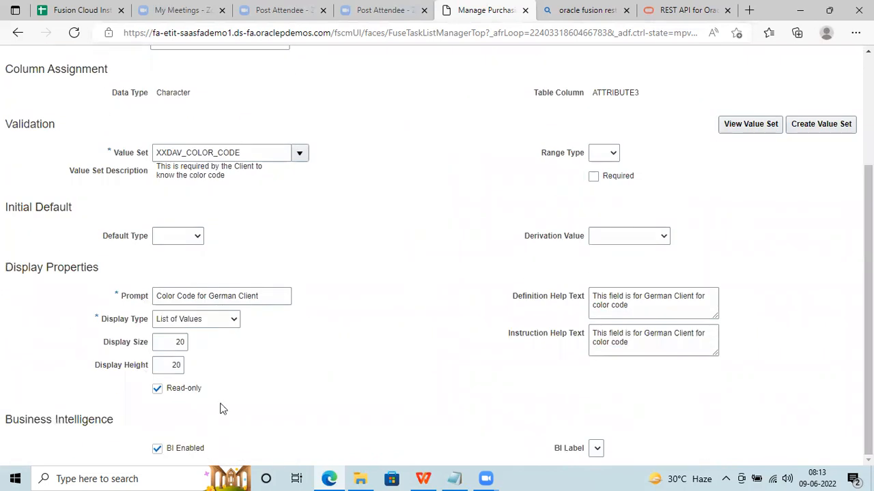
{"action": "left_click", "coordinate": [176, 389]}
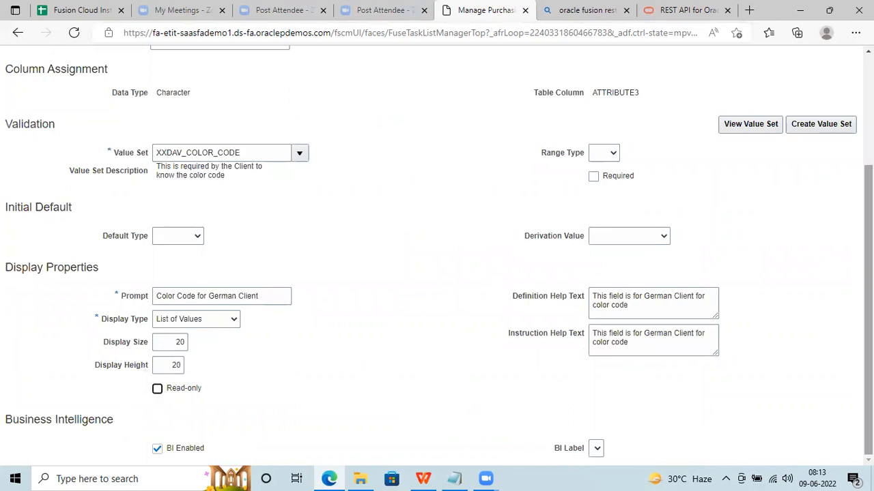
{"action": "scroll", "coordinate": [678, 287], "scroll_direction": "up", "scroll_amount": 3}
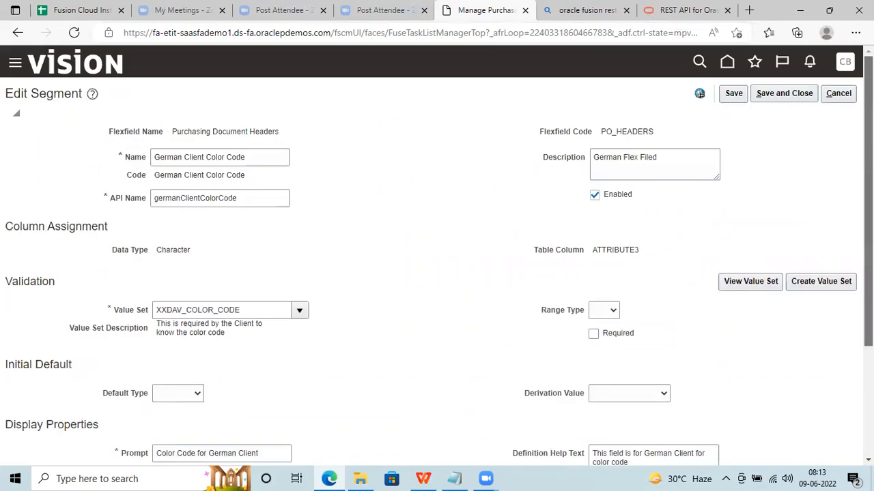
{"action": "left_click", "coordinate": [768, 96]}
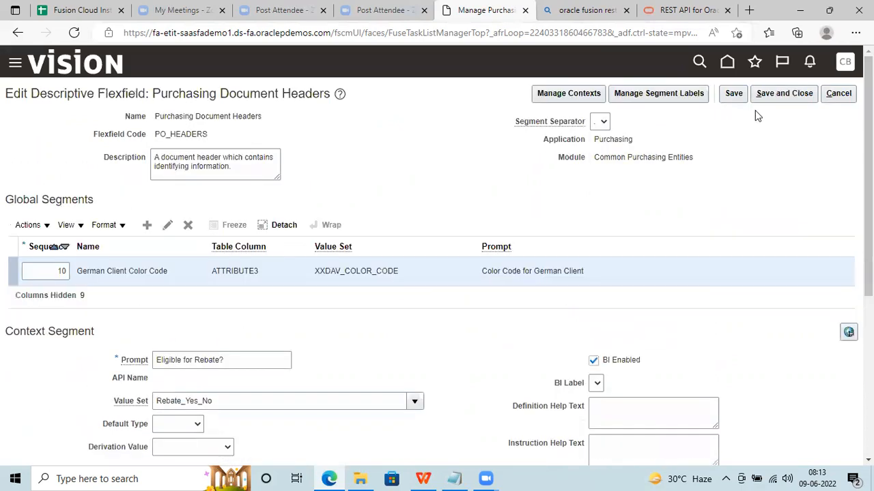
Save the Purchasing Document Headers flexfield and deploy it, acknowledging the successful deployment.
{"action": "left_click", "coordinate": [760, 97]}
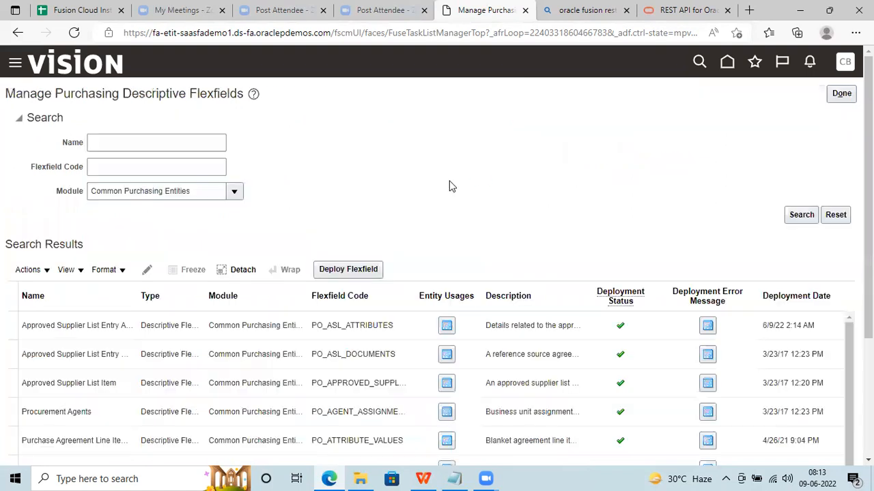
{"action": "scroll", "coordinate": [437, 273], "scroll_direction": "down", "scroll_amount": 3}
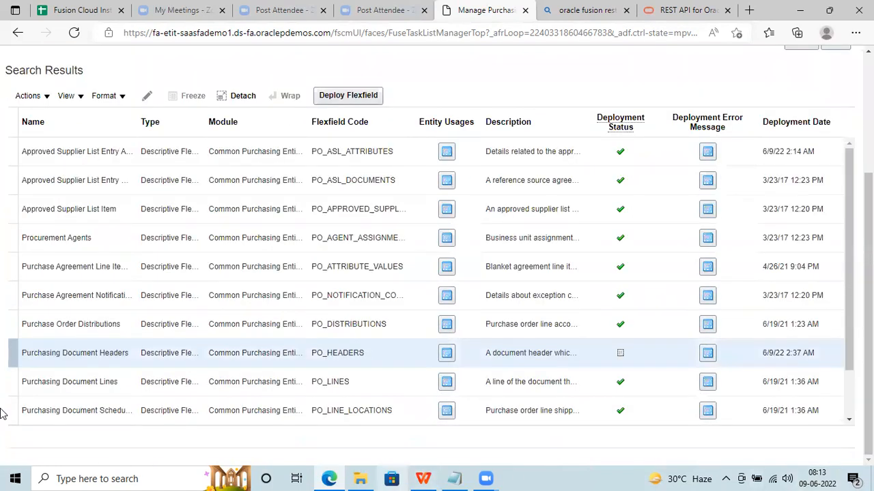
{"action": "left_click", "coordinate": [354, 97]}
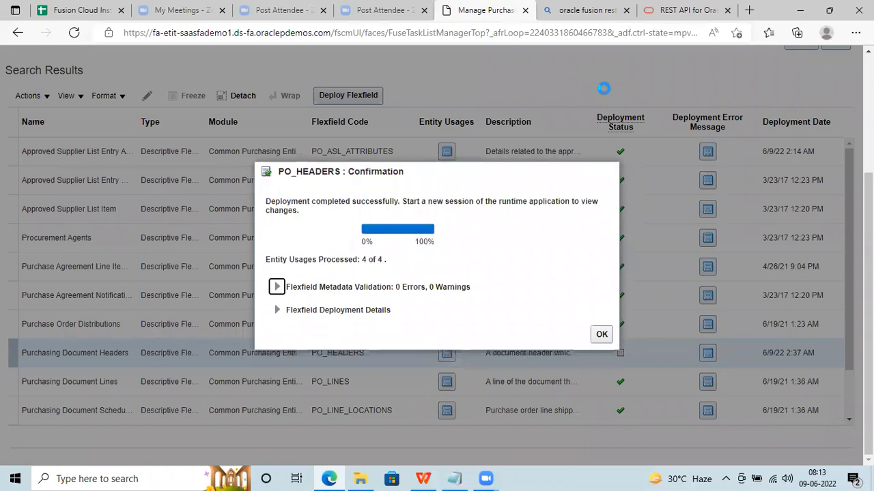
{"action": "left_click", "coordinate": [601, 334]}
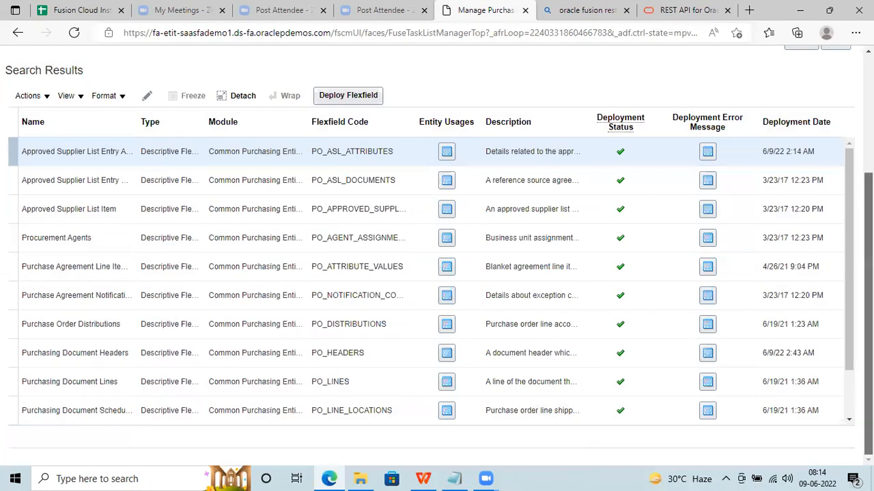
{"action": "left_click_drag", "start_coordinate": [869, 253], "coordinate": [867, 62]}
Sign out of Oracle Fusion and confirm.
{"action": "left_click", "coordinate": [844, 68]}
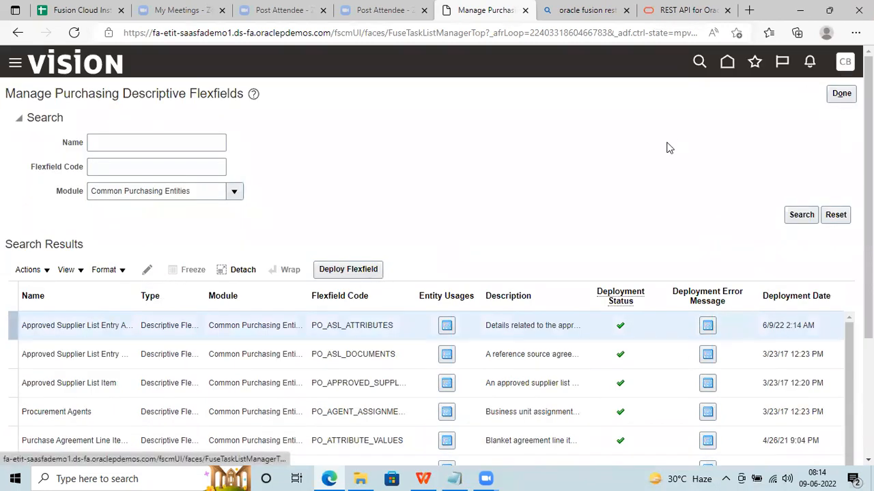
{"action": "left_click", "coordinate": [806, 96]}
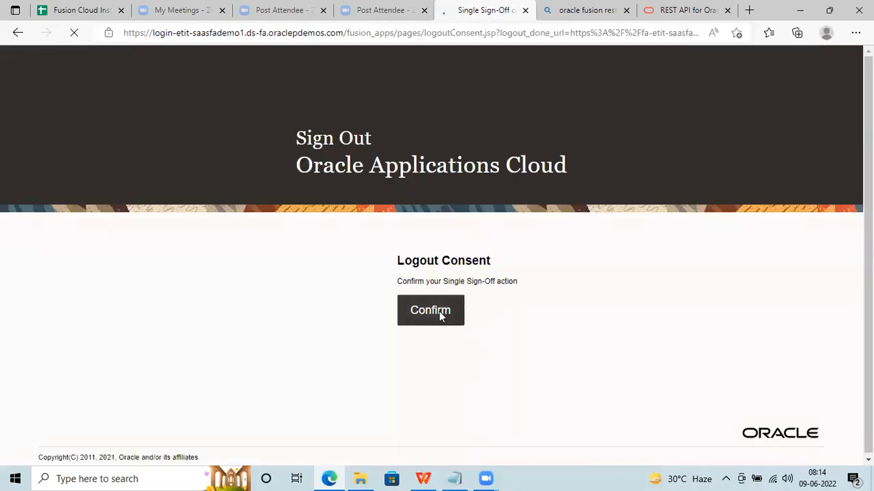
{"action": "left_click", "coordinate": [440, 313]}
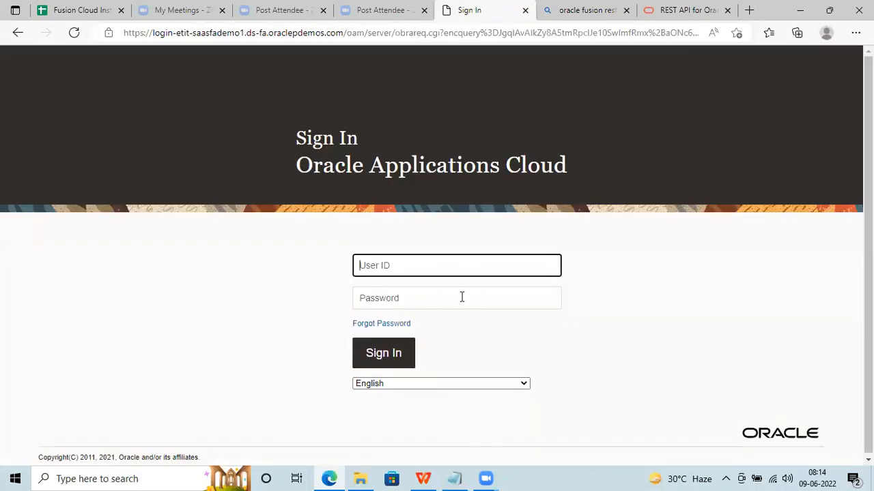
Sign back in with the user ID and password and open the Procurement Purchase Orders work area.
{"action": "left_click", "coordinate": [461, 297]}
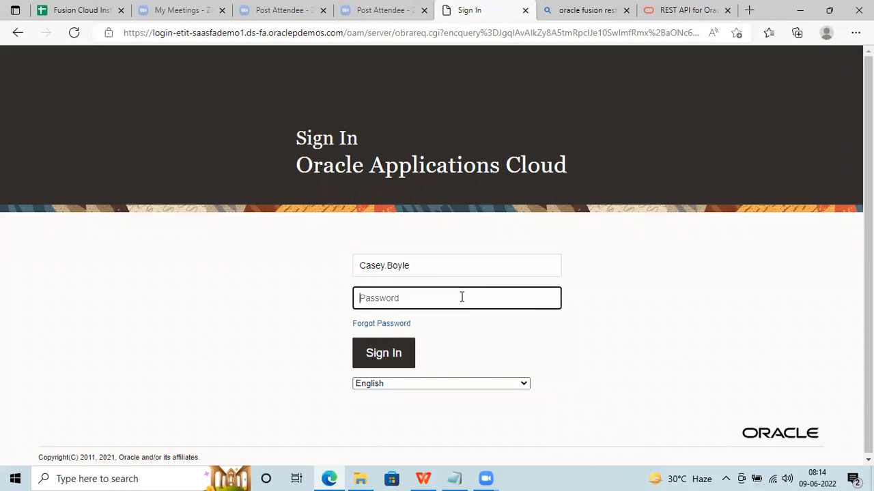
{"action": "left_click", "coordinate": [75, 7]}
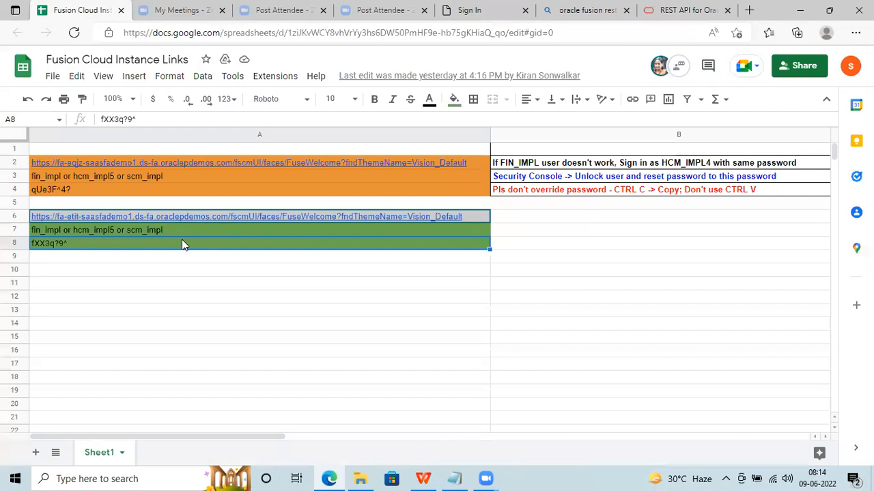
{"action": "left_click", "coordinate": [486, 8]}
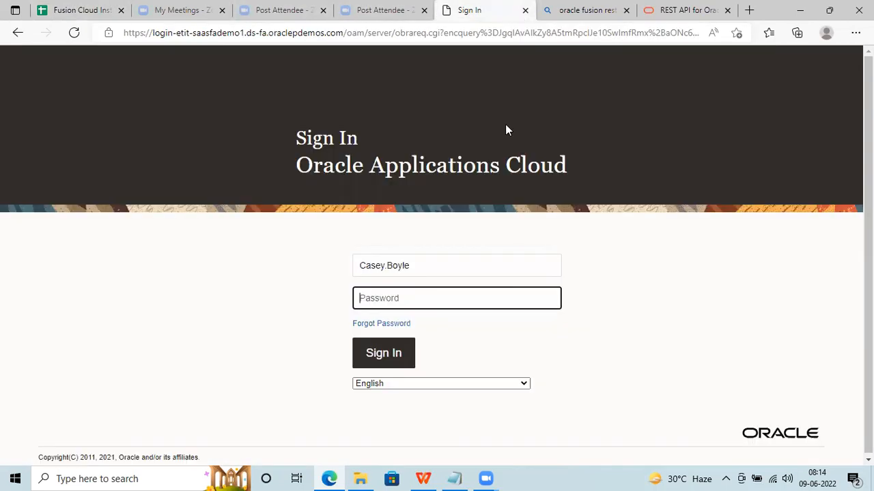
{"action": "type", "text": "********"}
{"action": "left_click", "coordinate": [383, 360]}
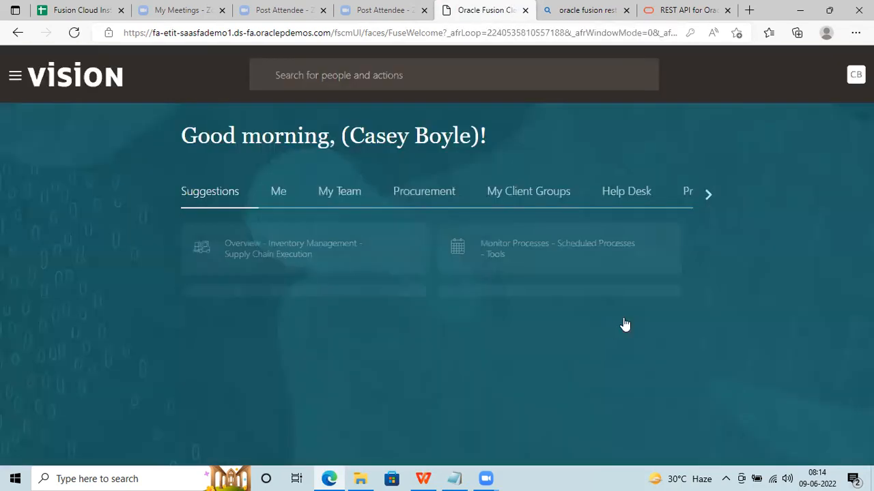
{"action": "left_click", "coordinate": [403, 200]}
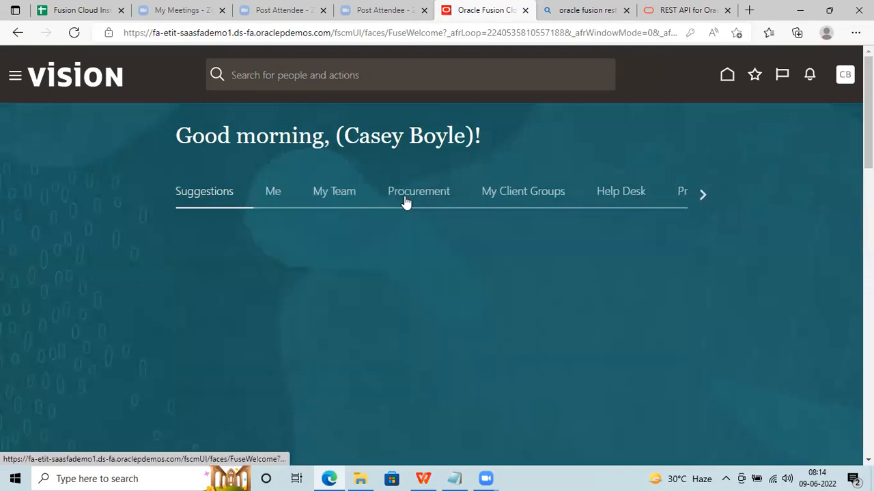
{"action": "left_click", "coordinate": [664, 328]}
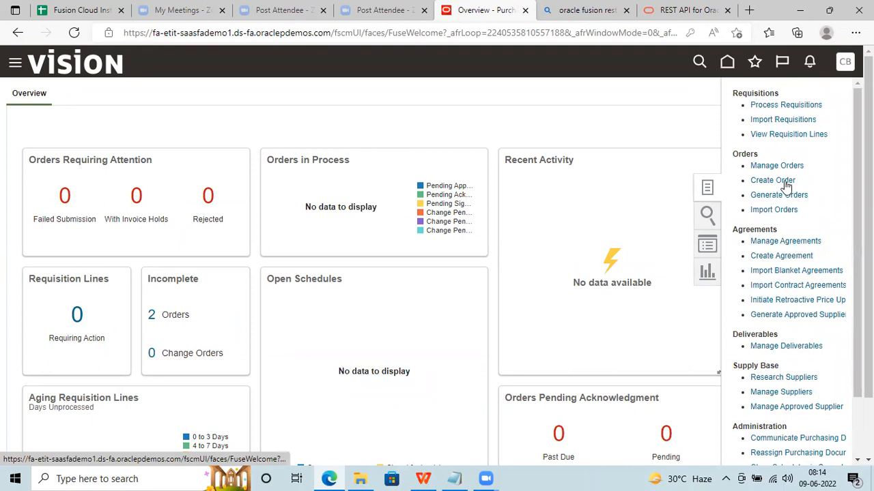
Create a purchase order with defaults: Purchase Order style, Fin Svcs US business unit, USD.
{"action": "left_click", "coordinate": [781, 179]}
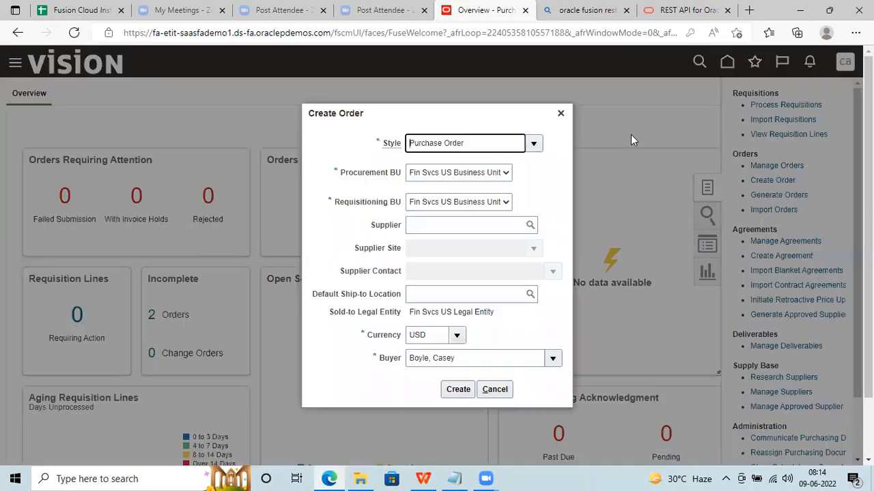
{"action": "left_click", "coordinate": [458, 389]}
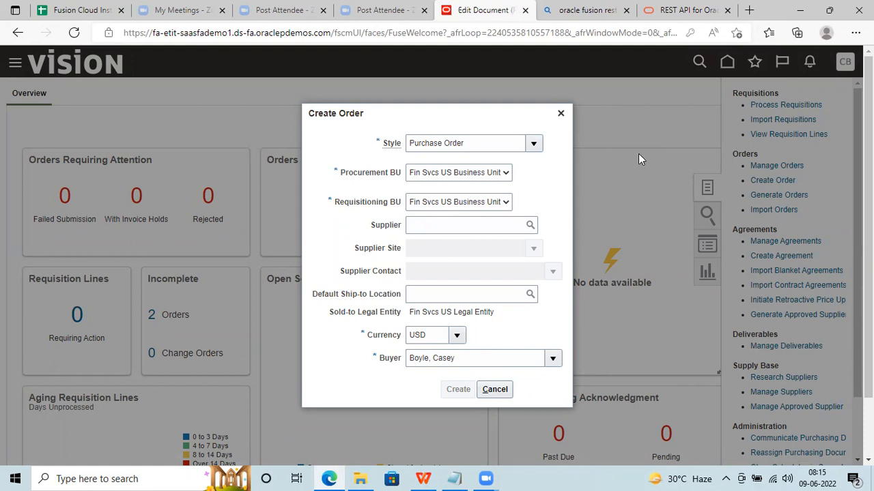
{"action": "scroll", "coordinate": [637, 153], "scroll_direction": "down", "scroll_amount": 4}
{"action": "scroll", "coordinate": [508, 275], "scroll_direction": "down", "scroll_amount": 1}
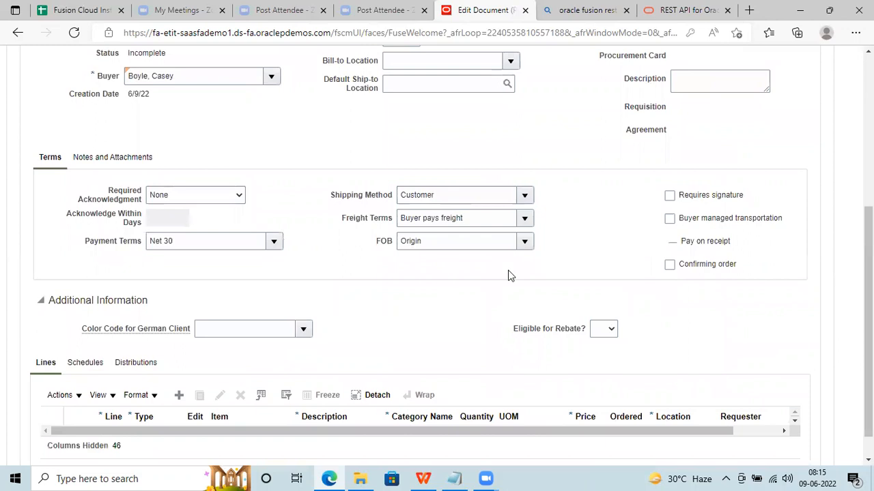
{"action": "left_click", "coordinate": [302, 329]}
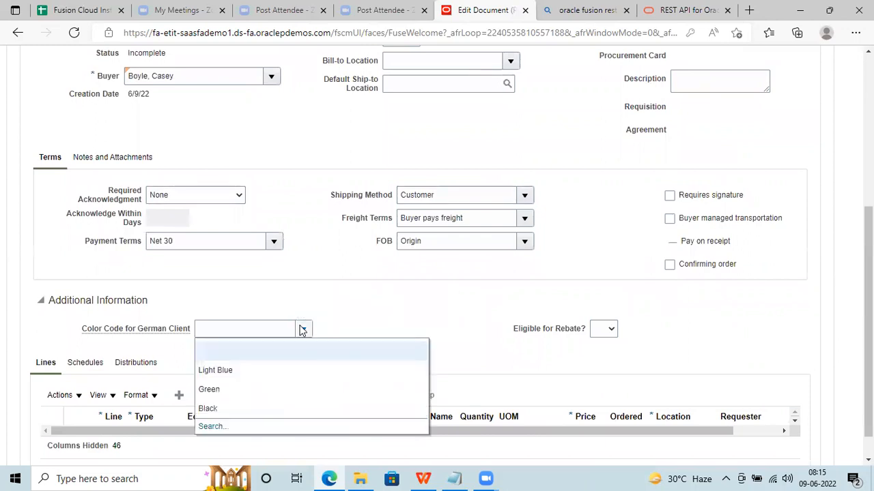
{"action": "left_click", "coordinate": [344, 301]}
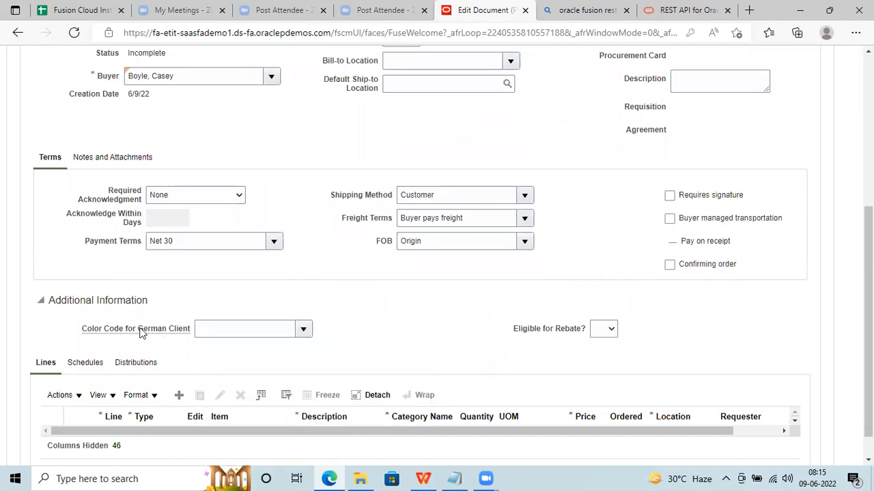
{"action": "mouse_move", "coordinate": [166, 335]}
{"action": "left_click", "coordinate": [304, 329]}
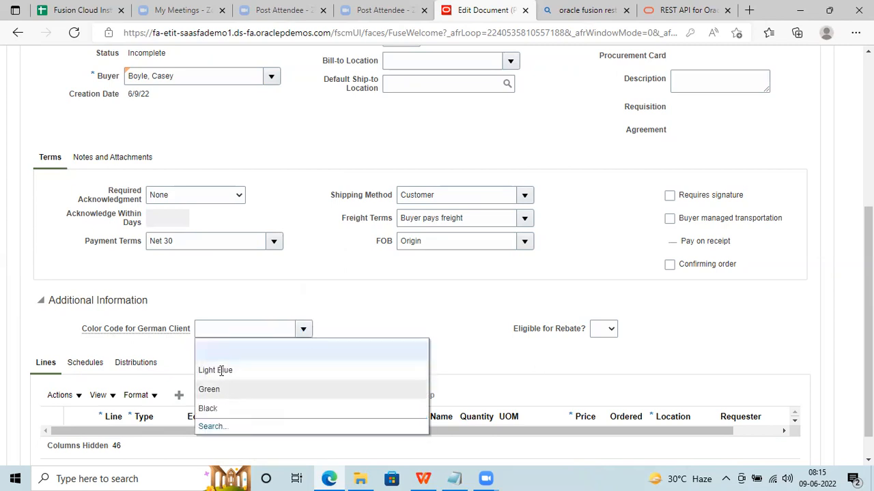
{"action": "left_click", "coordinate": [212, 427]}
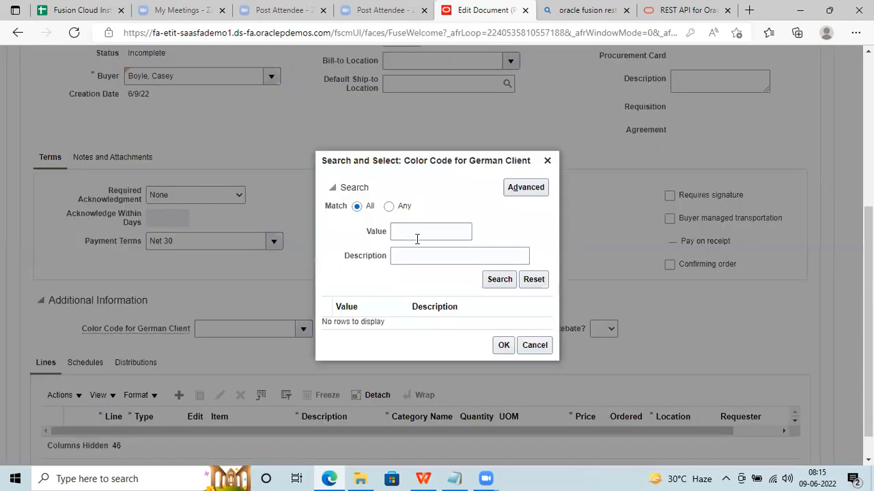
{"action": "left_click", "coordinate": [413, 231]}
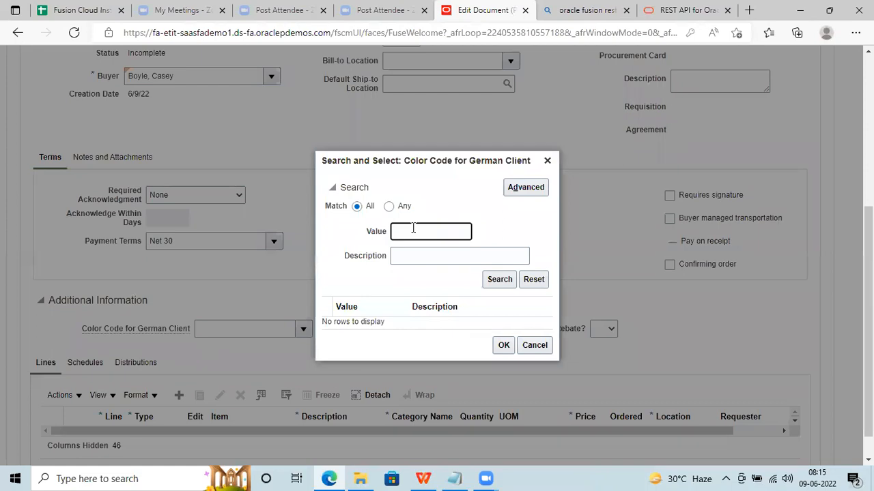
{"action": "type", "text": "Log"}
{"action": "key", "text": "BackSpace"}
{"action": "key", "text": "BackSpace"}
{"action": "left_click", "coordinate": [493, 286]}
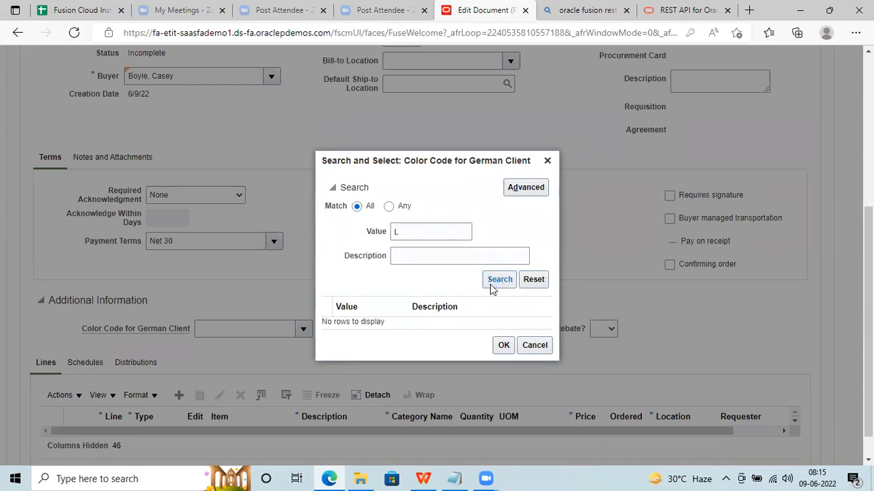
{"action": "left_click", "coordinate": [533, 351]}
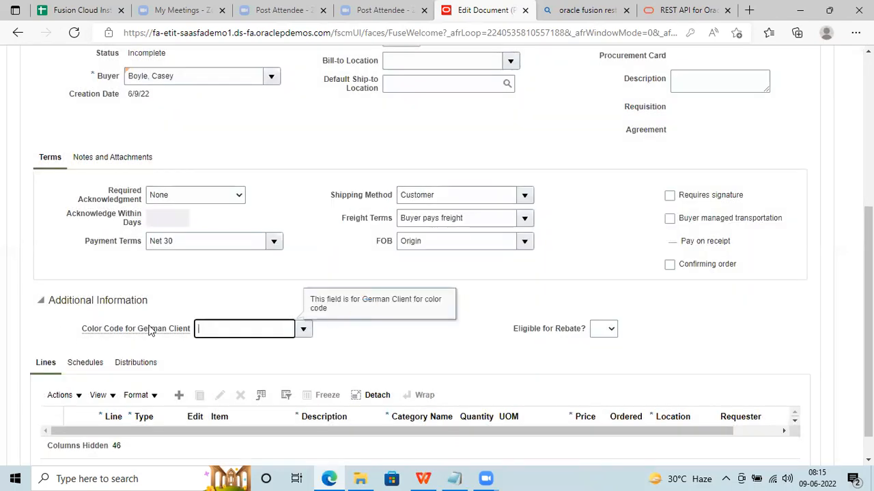
{"action": "scroll", "coordinate": [442, 255], "scroll_direction": "up", "scroll_amount": 3}
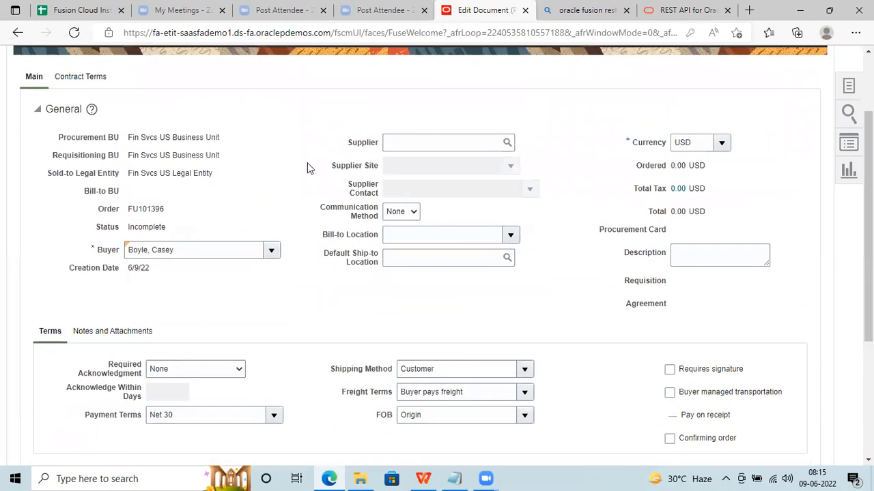
{"action": "left_click", "coordinate": [38, 110]}
{"action": "left_click", "coordinate": [37, 141]}
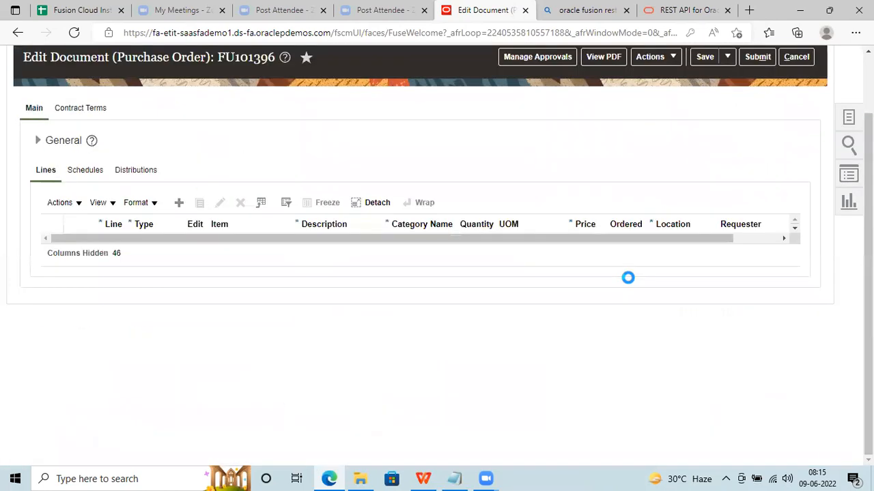
{"action": "left_click", "coordinate": [31, 143]}
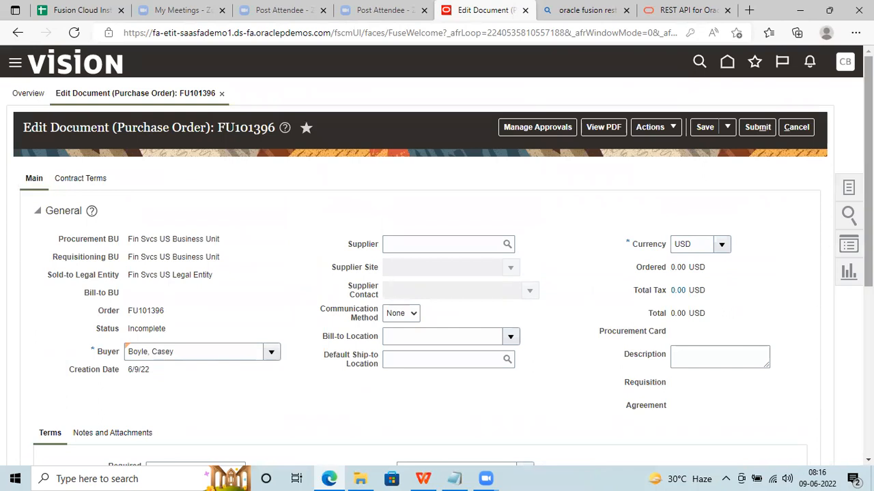
{"action": "scroll", "coordinate": [868, 170], "scroll_direction": "down", "scroll_amount": 3}
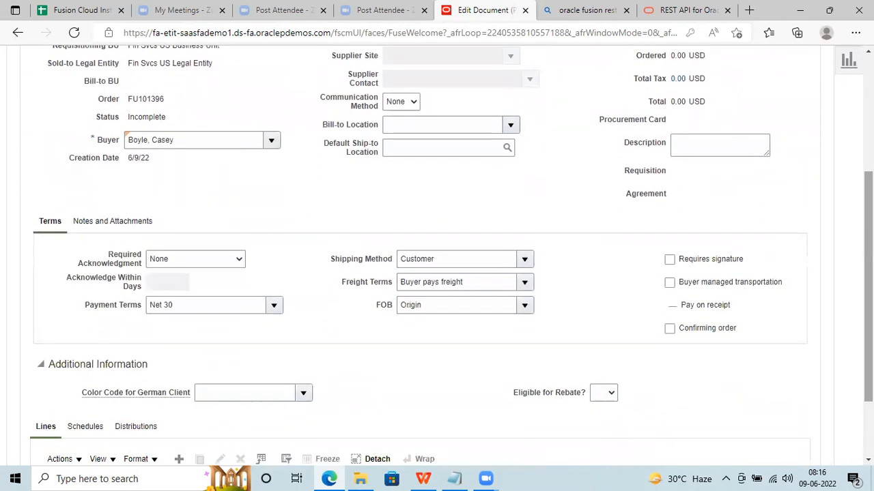
Scroll FU101396's edit page to inspect the Color Code for German Client field under Additional Information.
{"action": "scroll", "coordinate": [430, 301], "scroll_direction": "down", "scroll_amount": 2}
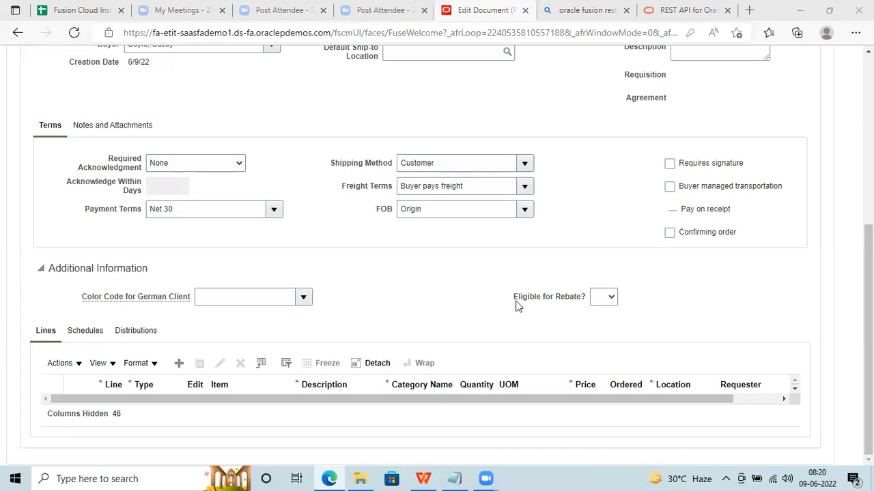
{"action": "mouse_move", "coordinate": [108, 304]}
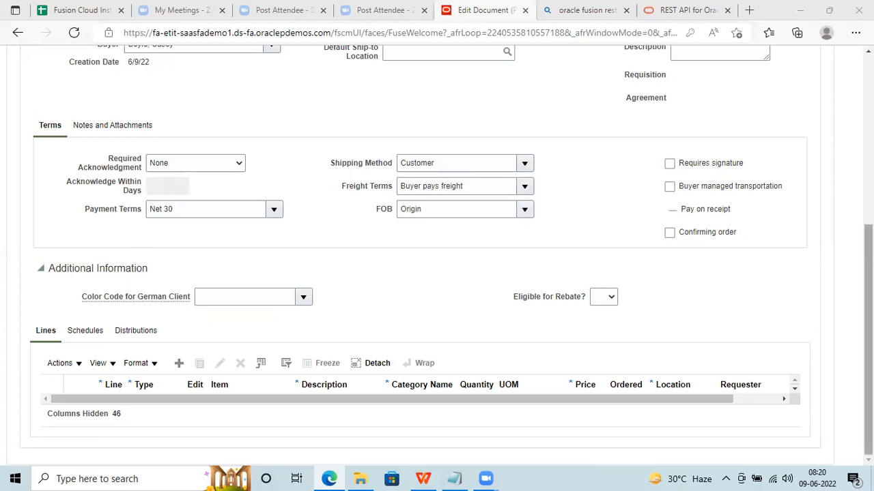
{"action": "scroll", "coordinate": [848, 177], "scroll_direction": "up", "scroll_amount": 3}
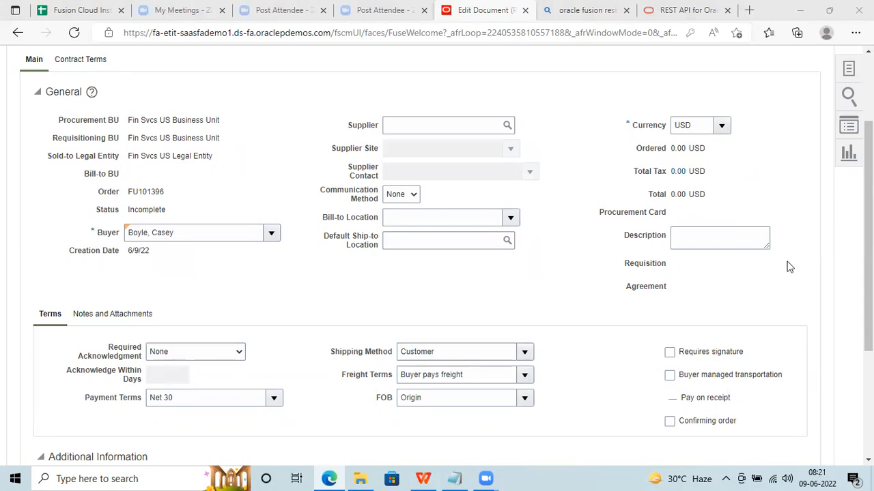
{"action": "scroll", "coordinate": [869, 273], "scroll_direction": "down", "scroll_amount": 2}
{"action": "scroll", "coordinate": [437, 260], "scroll_direction": "up", "scroll_amount": 2}
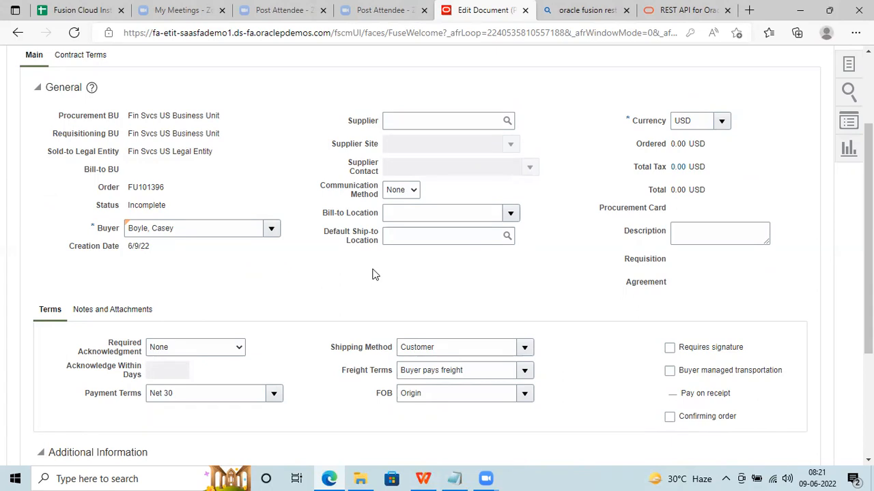
{"action": "scroll", "coordinate": [374, 274], "scroll_direction": "down", "scroll_amount": 1}
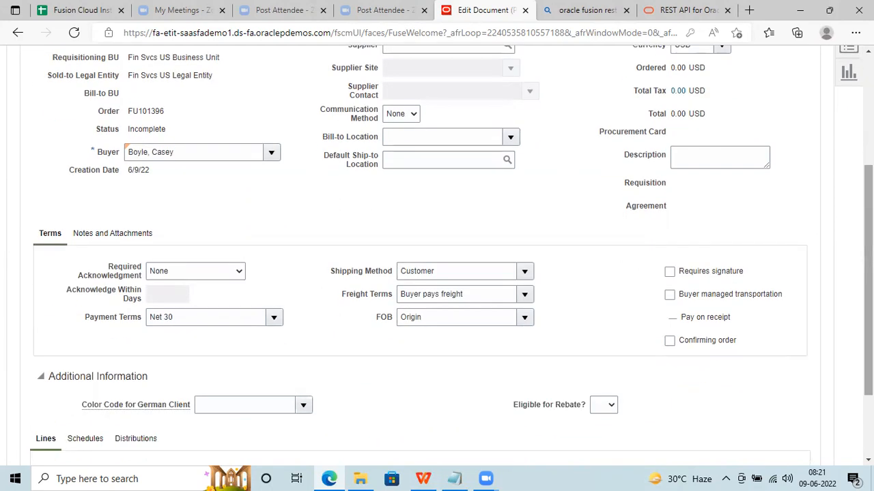
{"action": "scroll", "coordinate": [593, 249], "scroll_direction": "up", "scroll_amount": 2}
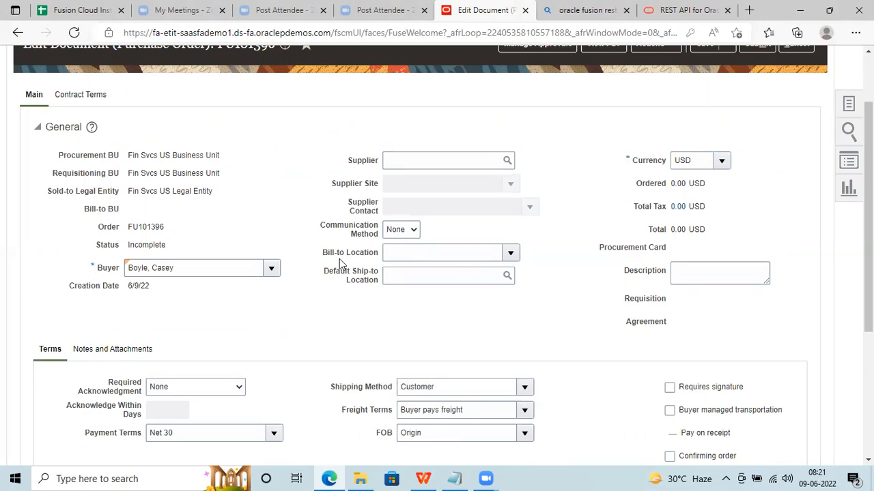
{"action": "left_click_drag", "start_coordinate": [868, 235], "coordinate": [868, 358]}
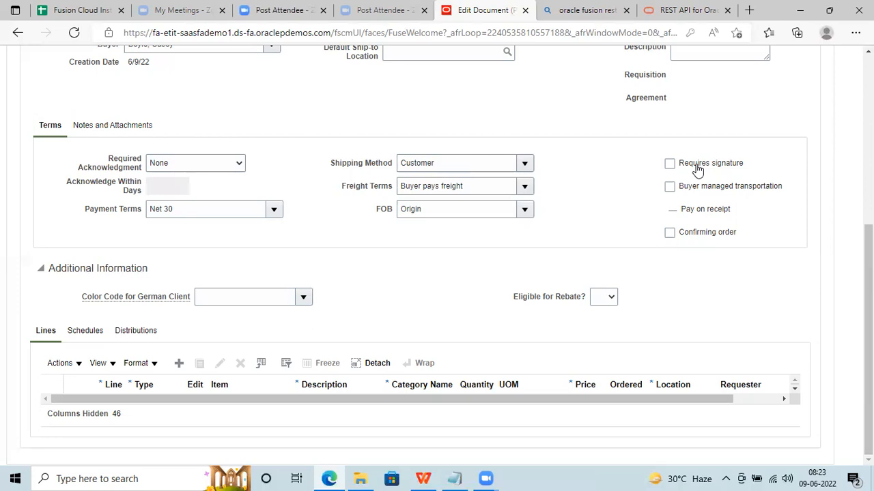
{"action": "scroll", "coordinate": [868, 307], "scroll_direction": "up", "scroll_amount": 5}
{"action": "left_click_drag", "start_coordinate": [868, 179], "coordinate": [868, 180]}
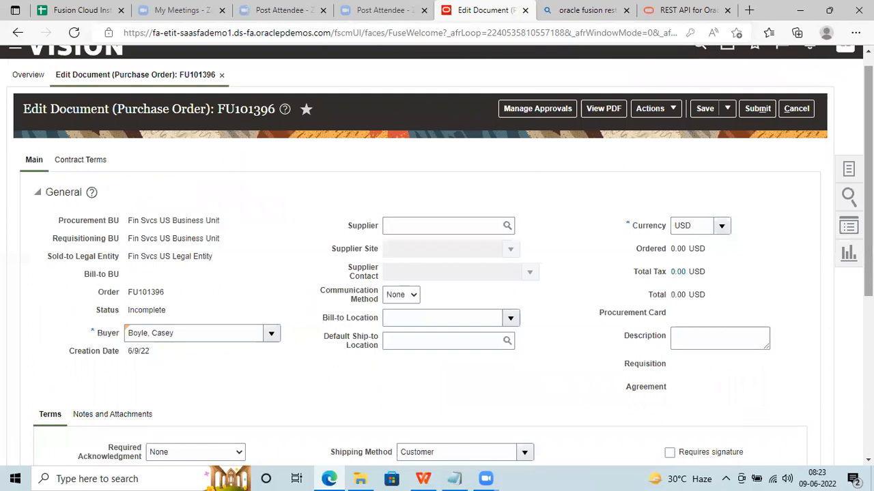
{"action": "scroll", "coordinate": [742, 233], "scroll_direction": "down", "scroll_amount": 3}
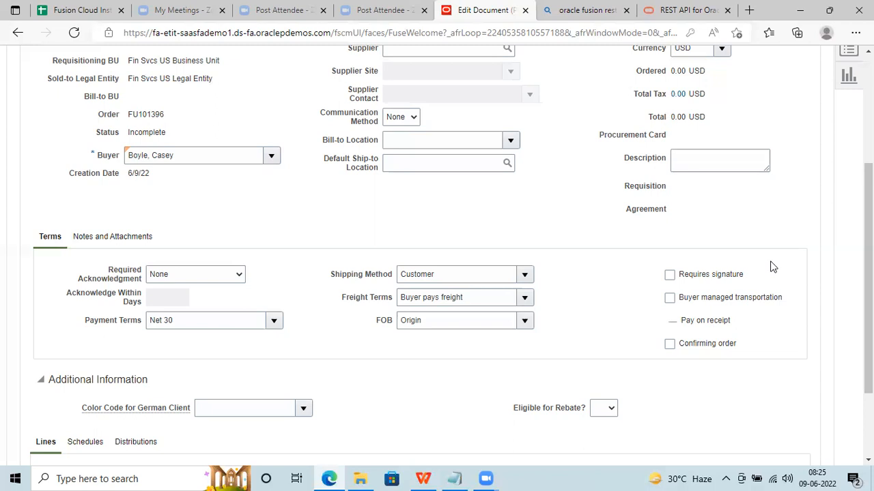
{"action": "scroll", "coordinate": [826, 93], "scroll_direction": "up", "scroll_amount": 3}
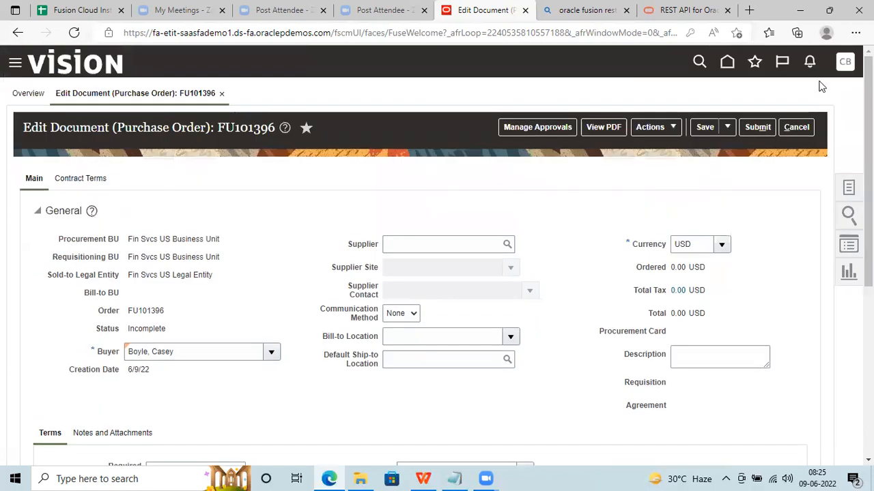
{"action": "left_click", "coordinate": [810, 64]}
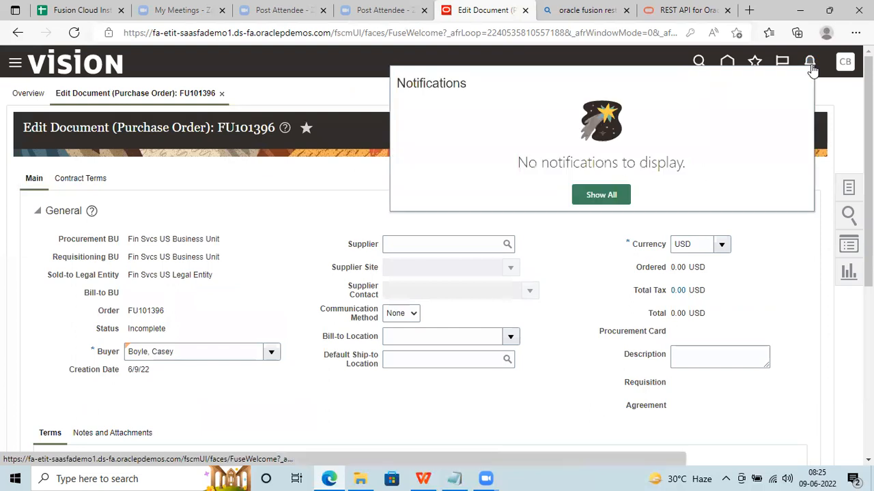
{"action": "left_click", "coordinate": [839, 91]}
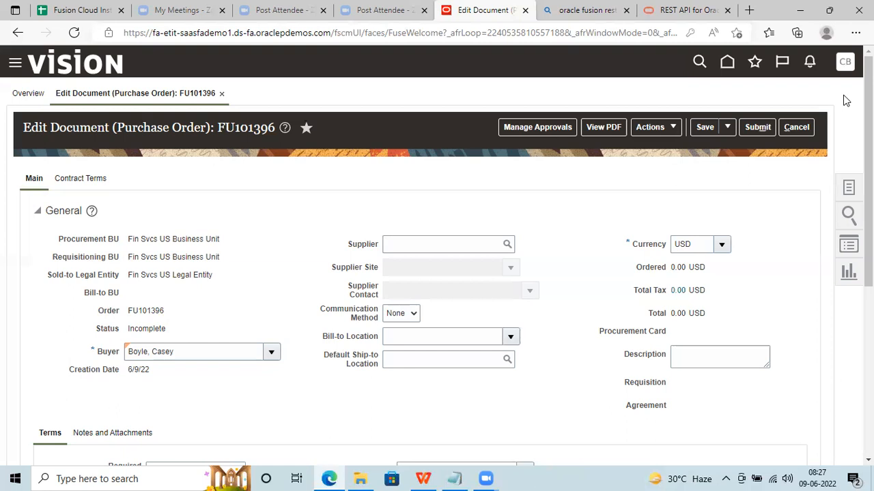
Scroll past Terms to show FU101396's empty Color Code for German Client field under Additional Information.
{"action": "scroll", "coordinate": [868, 171], "scroll_direction": "down", "scroll_amount": 3}
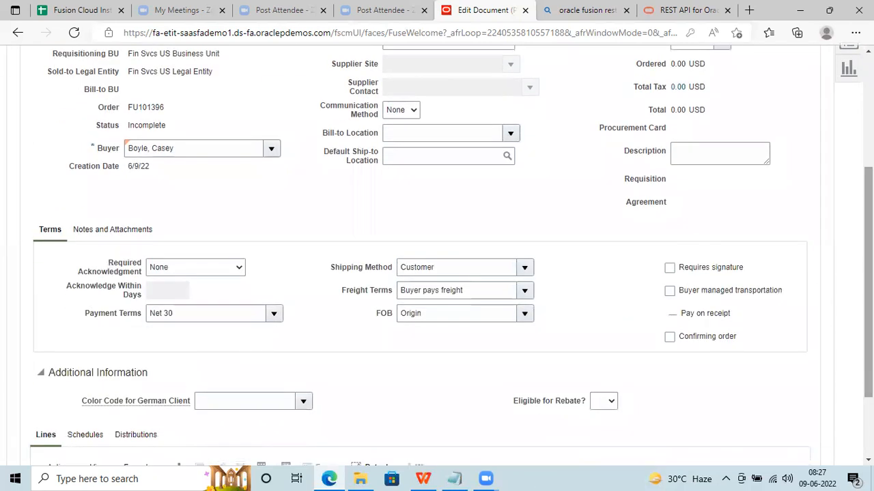